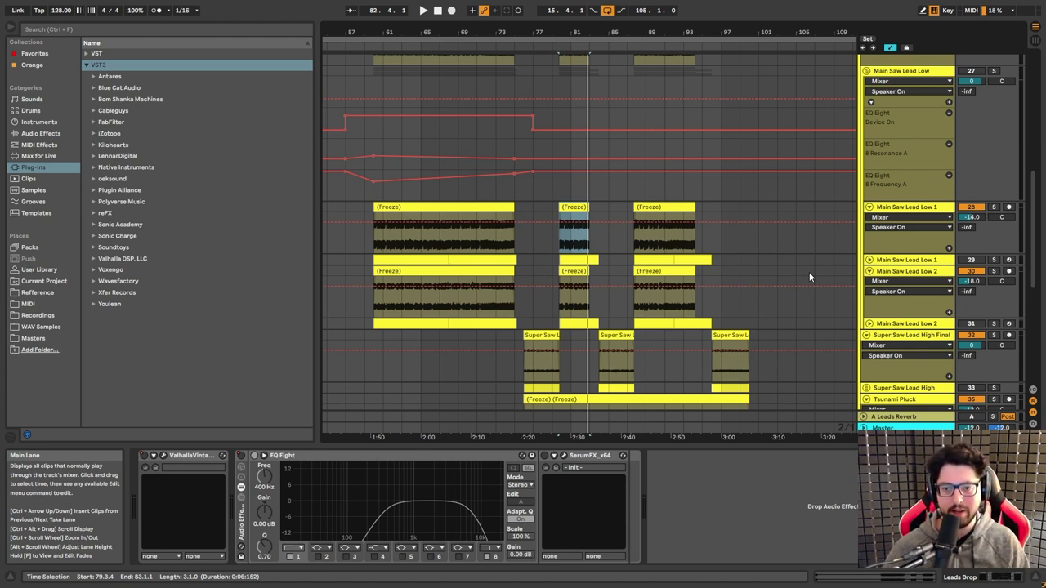
Set the oscillator quality to 4x in the Serum instrument on Main Saw Lead Low 1 and return to its oscillator page
scroll(585, 196, up, 4)
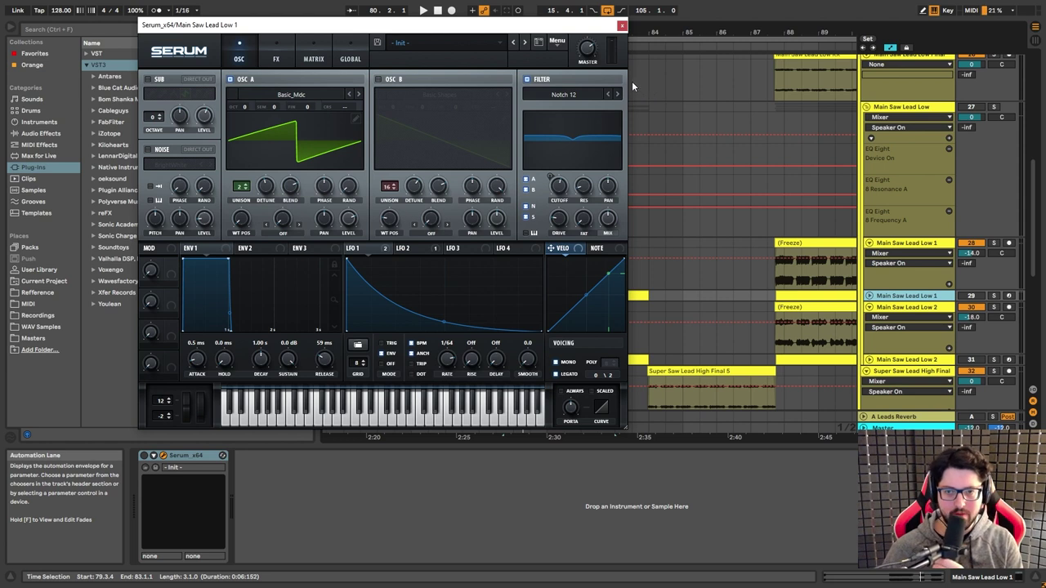
click(351, 59)
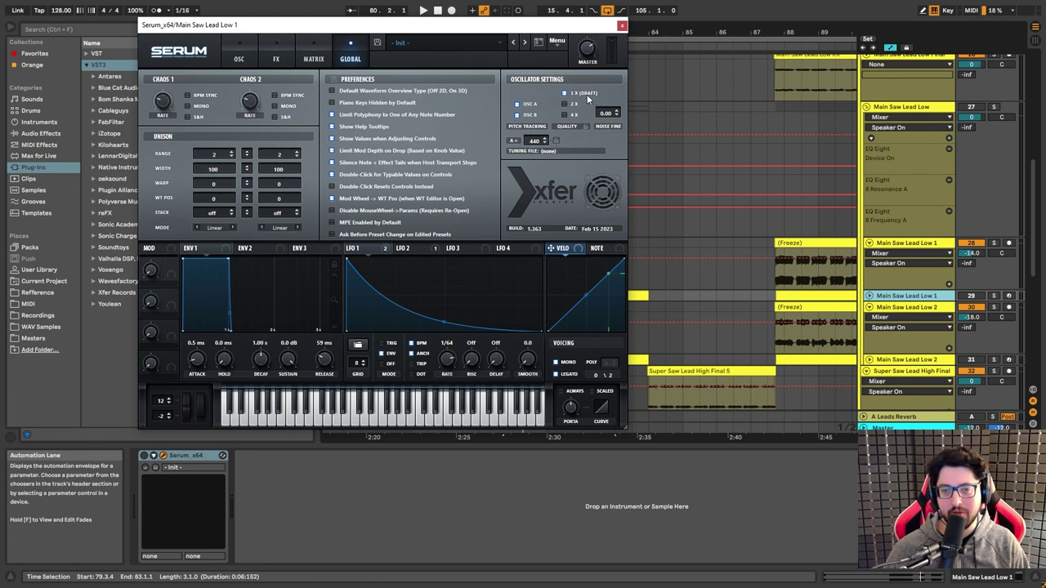
click(565, 105)
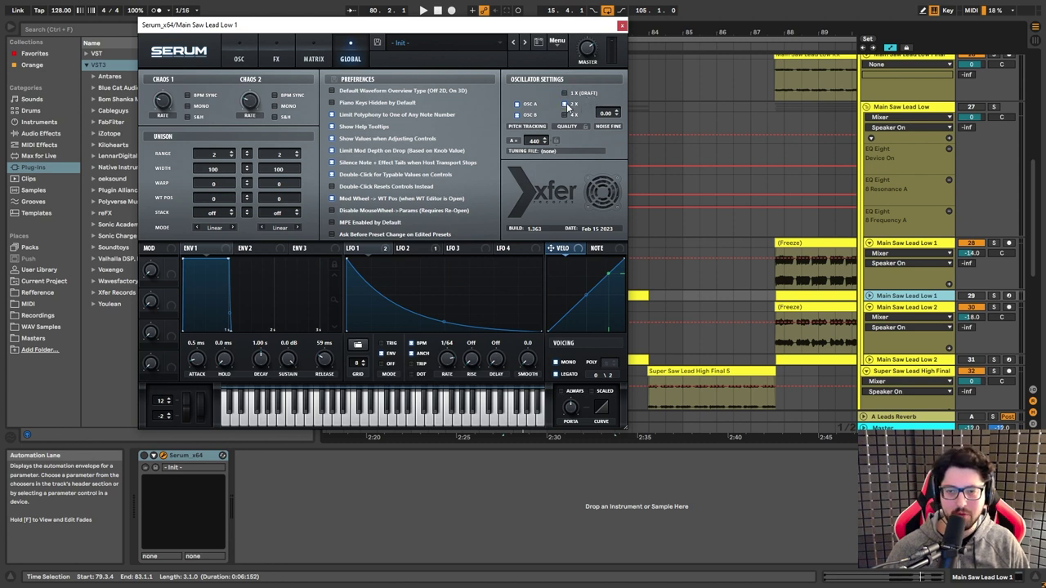
click(564, 115)
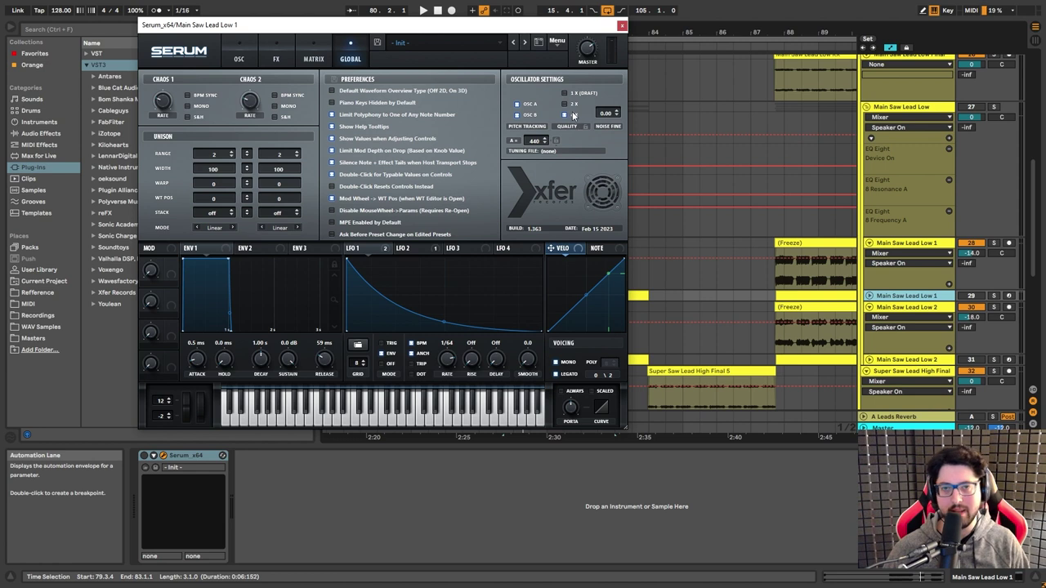
click(241, 60)
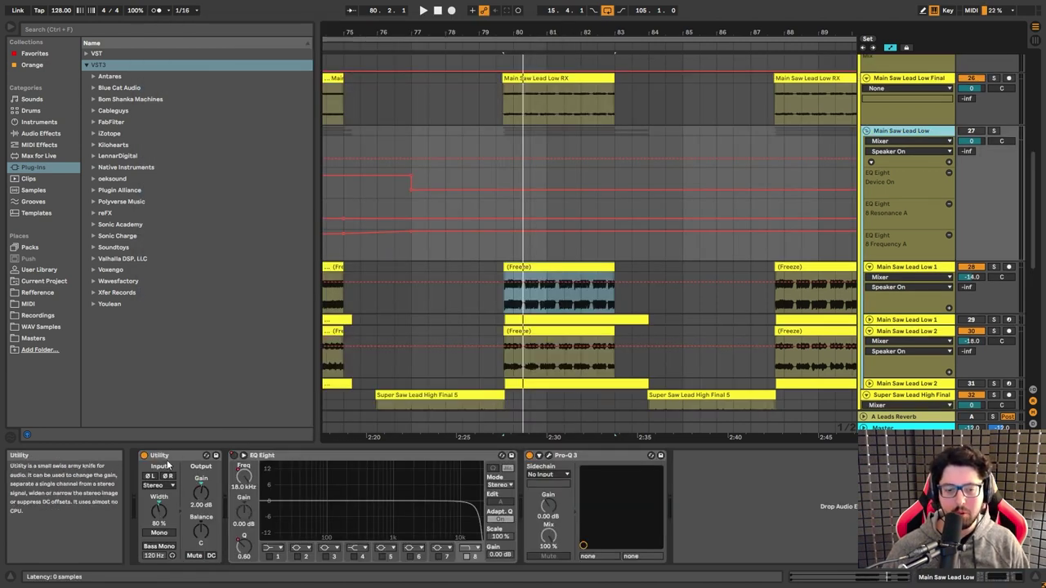
Look up the Oversampling option of the EQ Eight on the Main Saw Lead Low group
right_click(374, 459)
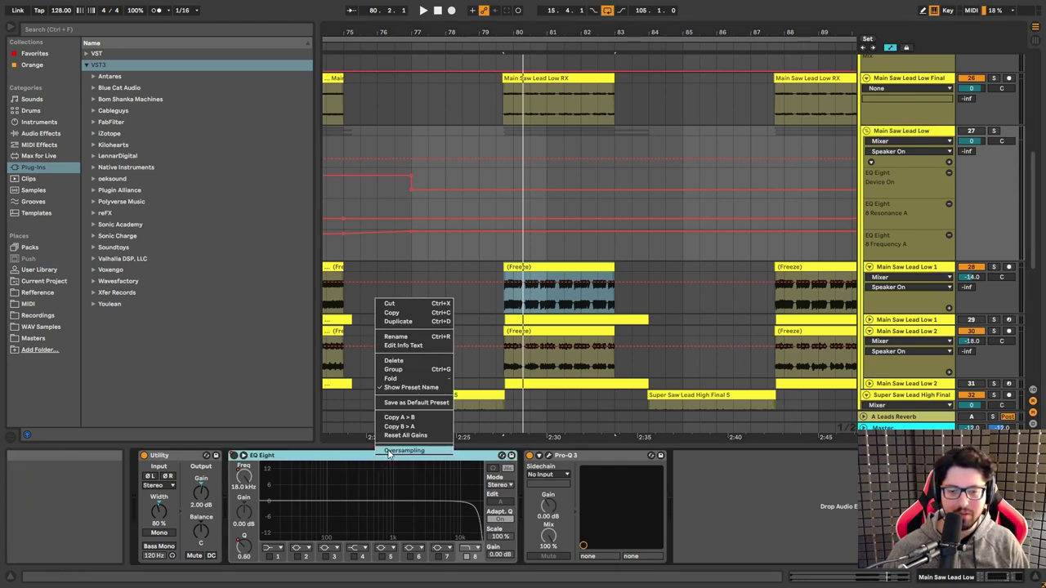
right_click(325, 459)
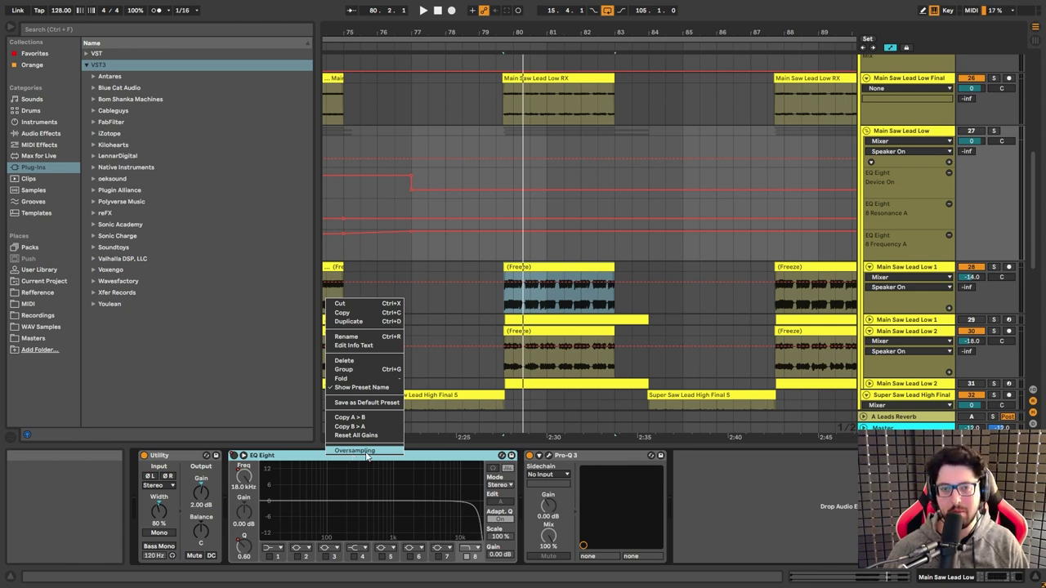
Set the Pro-Q 3 on the Main Saw Lead Low group to Linear Phase processing at High quality
click(539, 455)
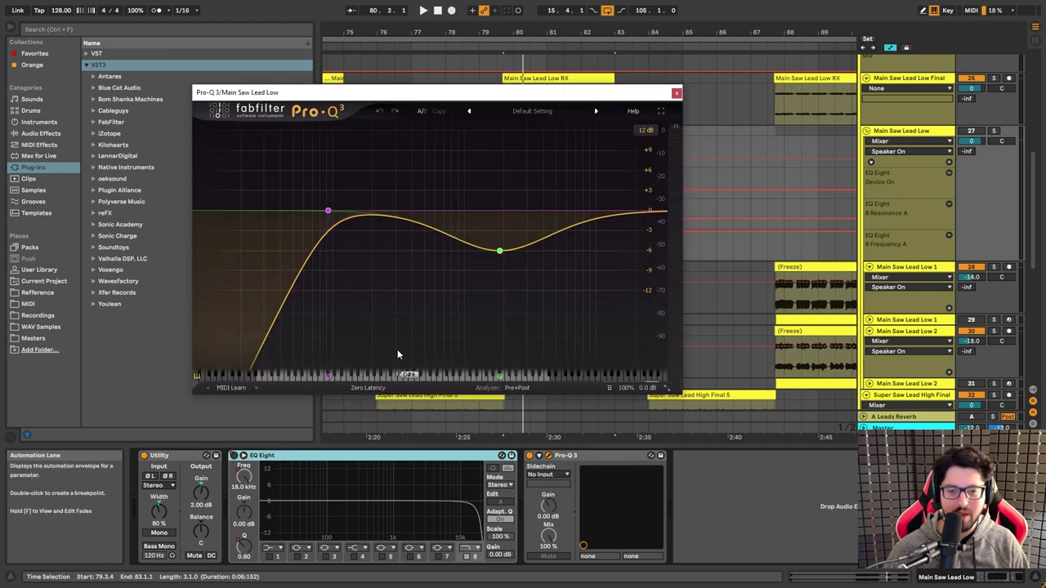
click(366, 388)
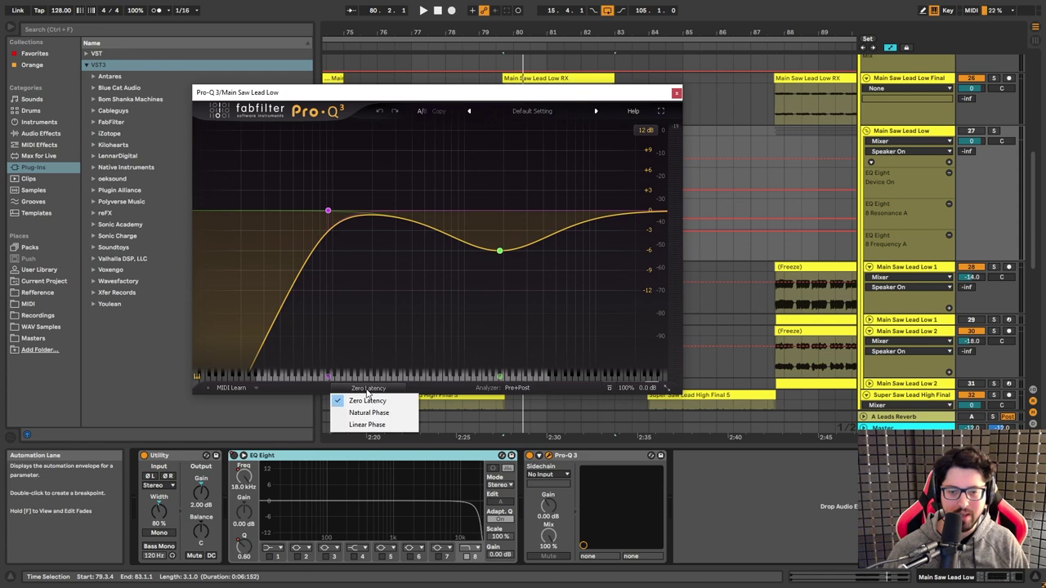
click(368, 424)
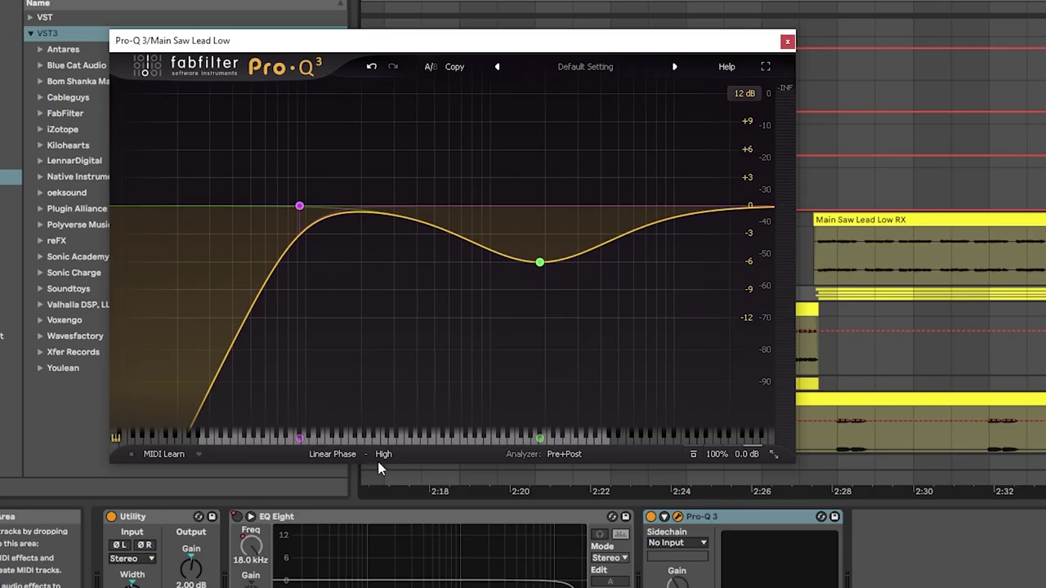
click(384, 455)
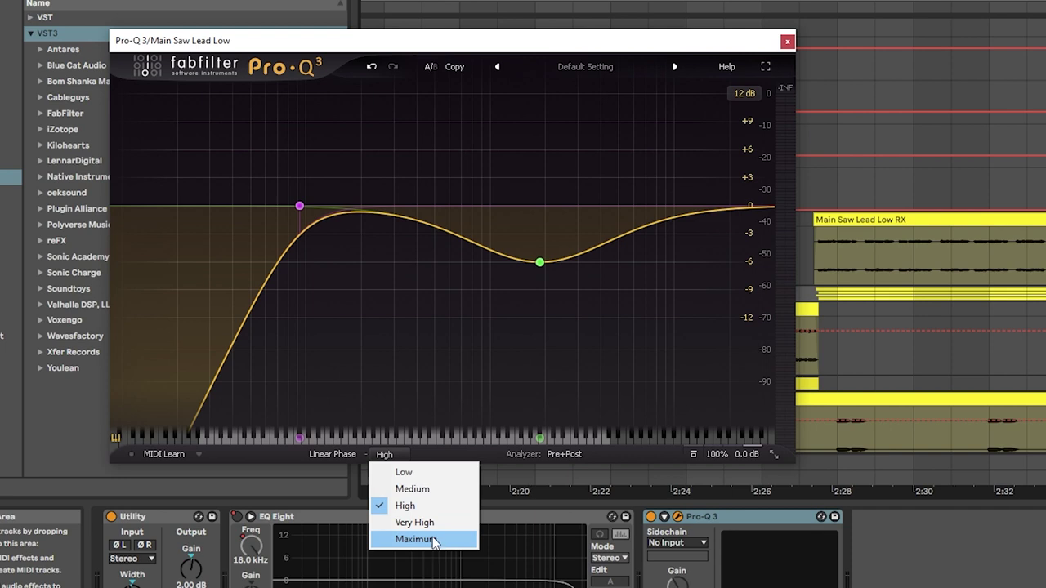
click(418, 505)
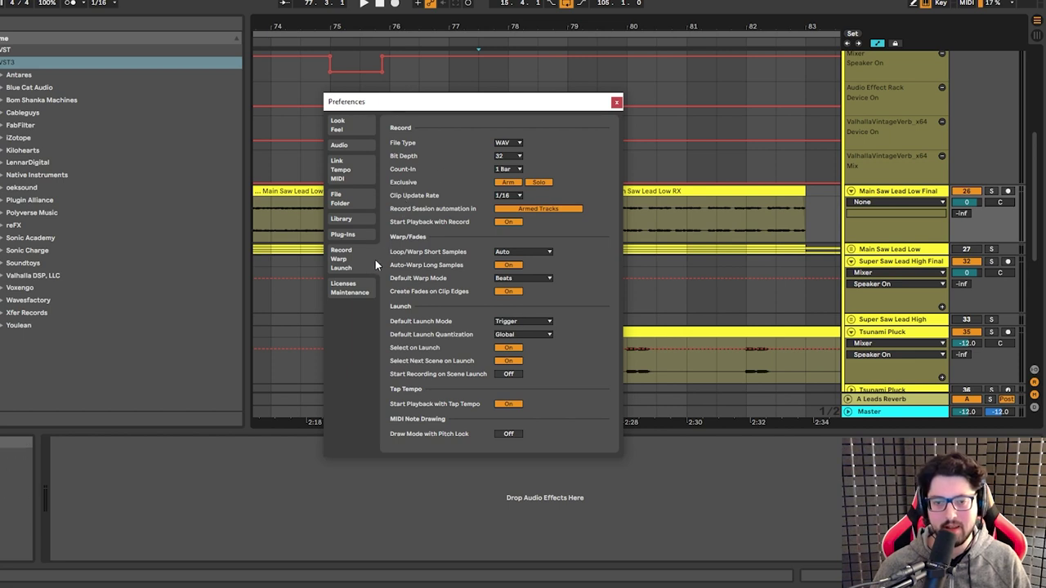
Choose a recording bit depth of 32 in the preferences and open the audio in/out sample rate choices
click(507, 159)
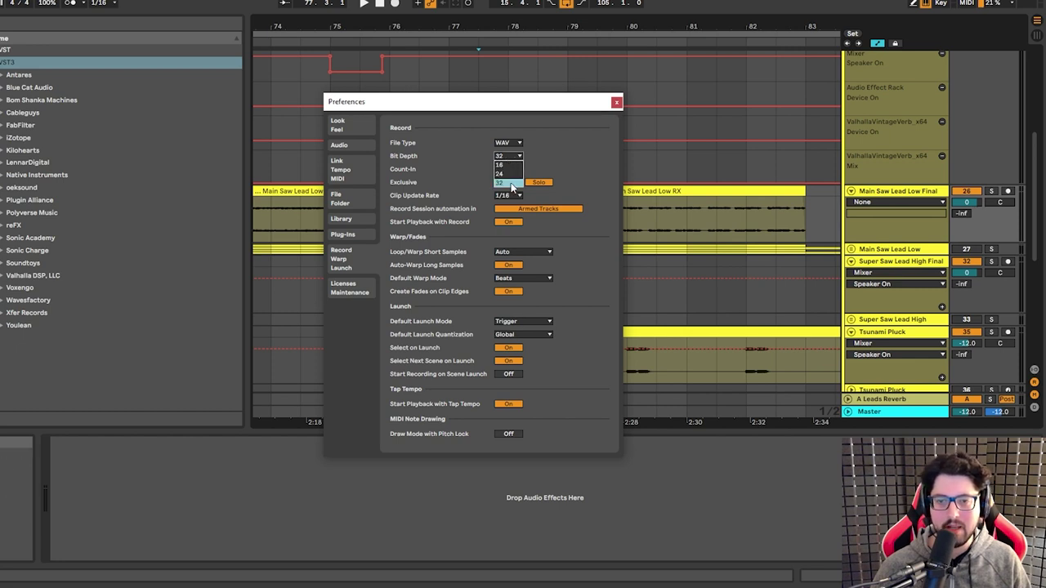
click(509, 183)
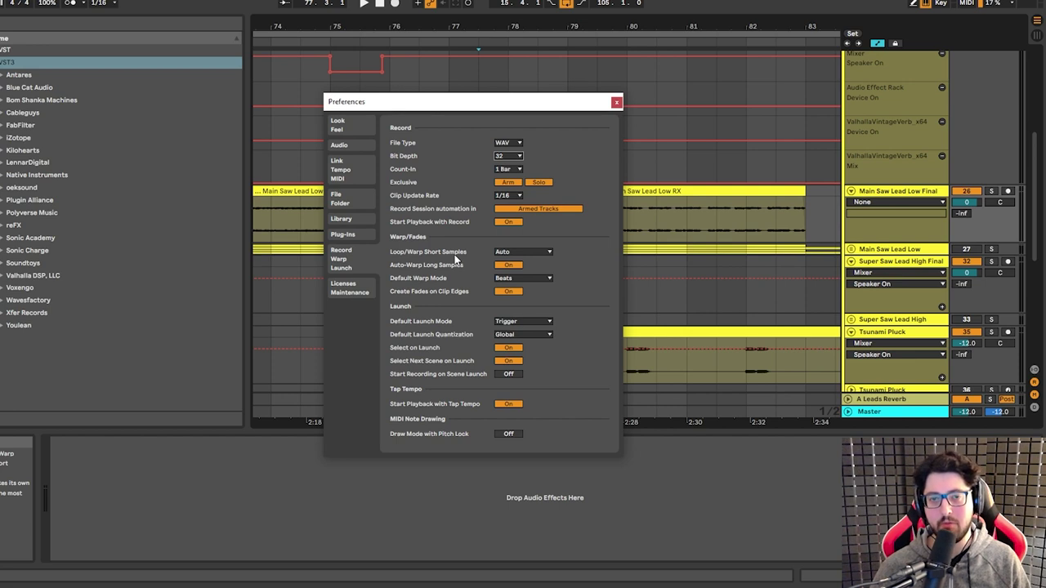
click(345, 146)
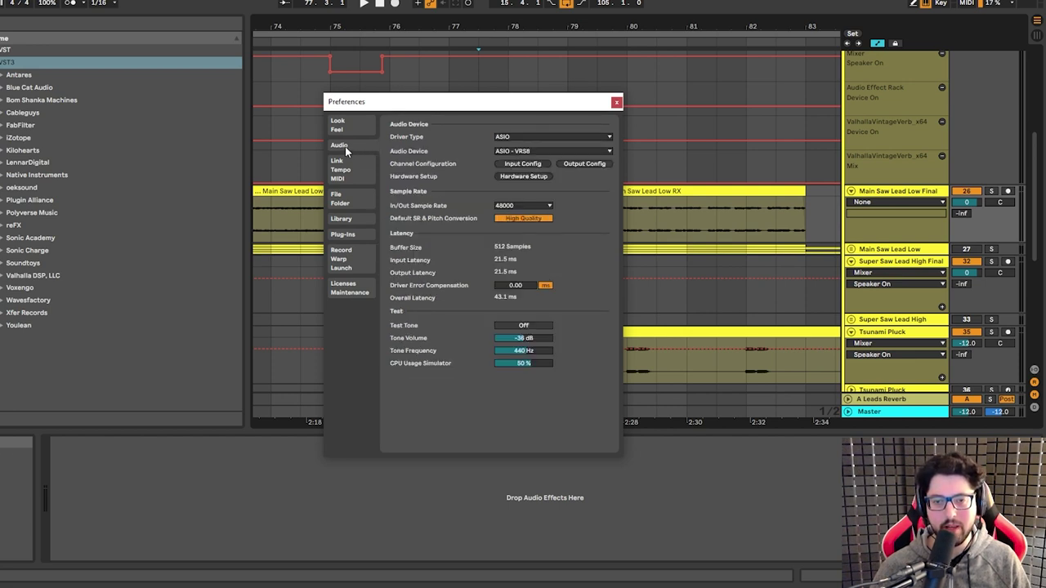
click(531, 206)
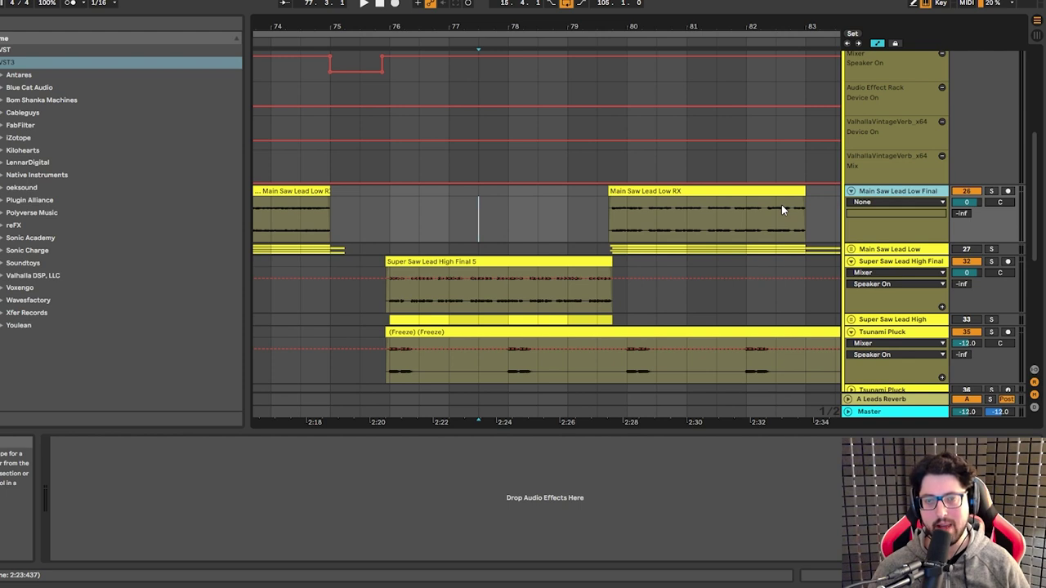
Locate the Main Saw Lead Low group and select its Main Saw Lead Low 1 Serum track
scroll(665, 231, up, 1)
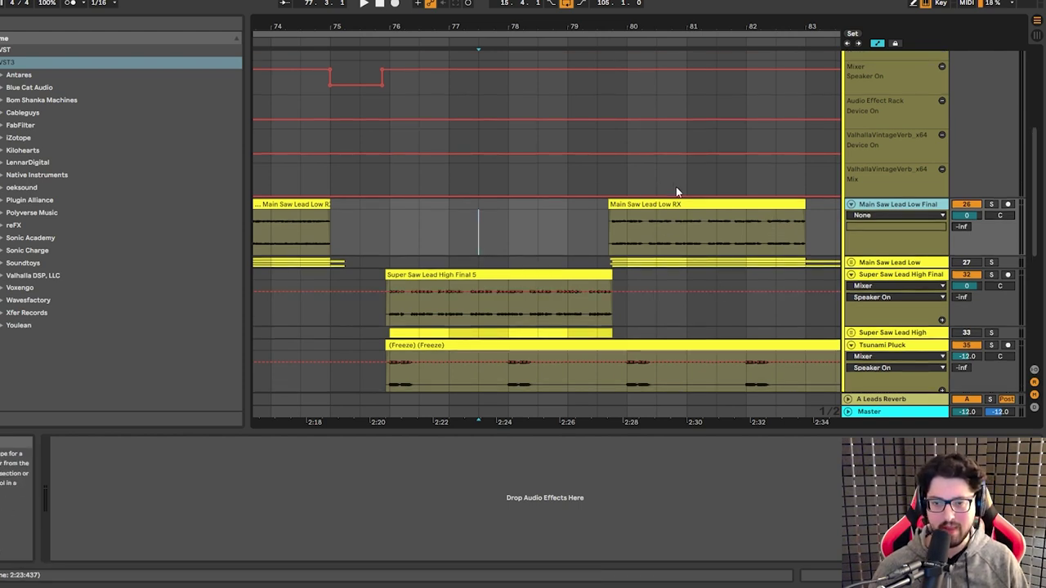
scroll(888, 191, down, 4)
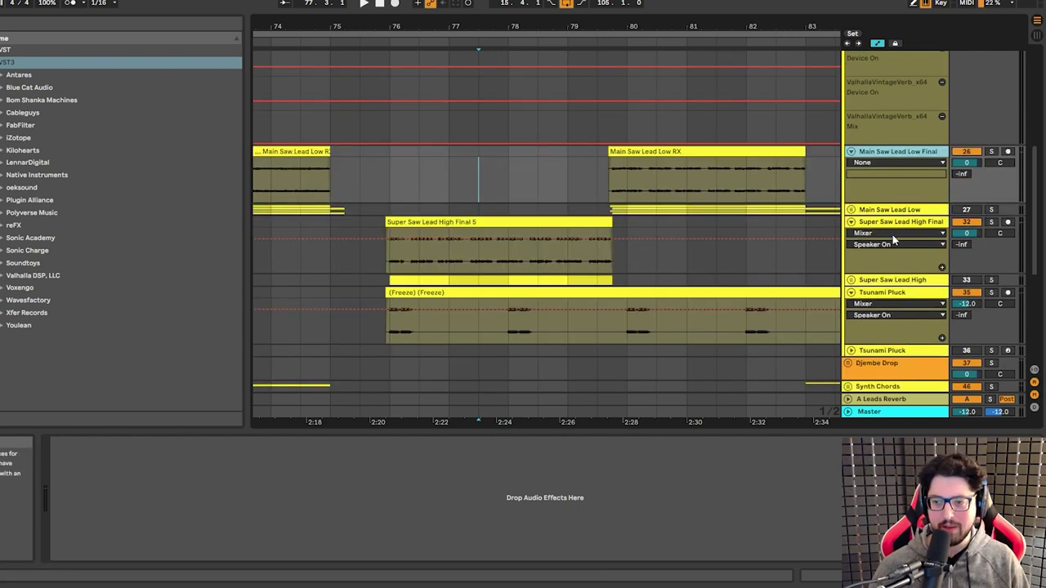
scroll(892, 235, up, 3)
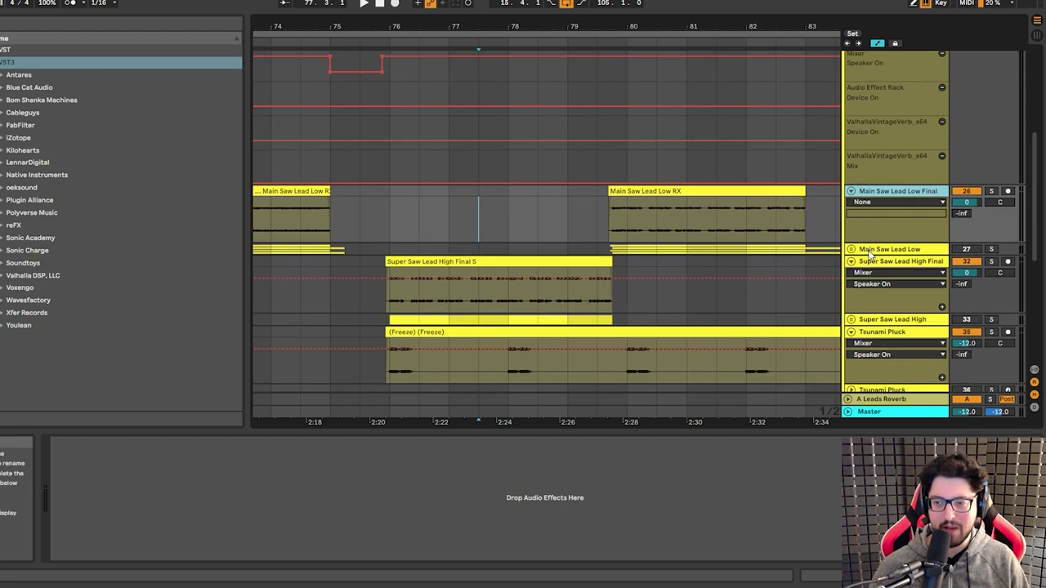
click(872, 250)
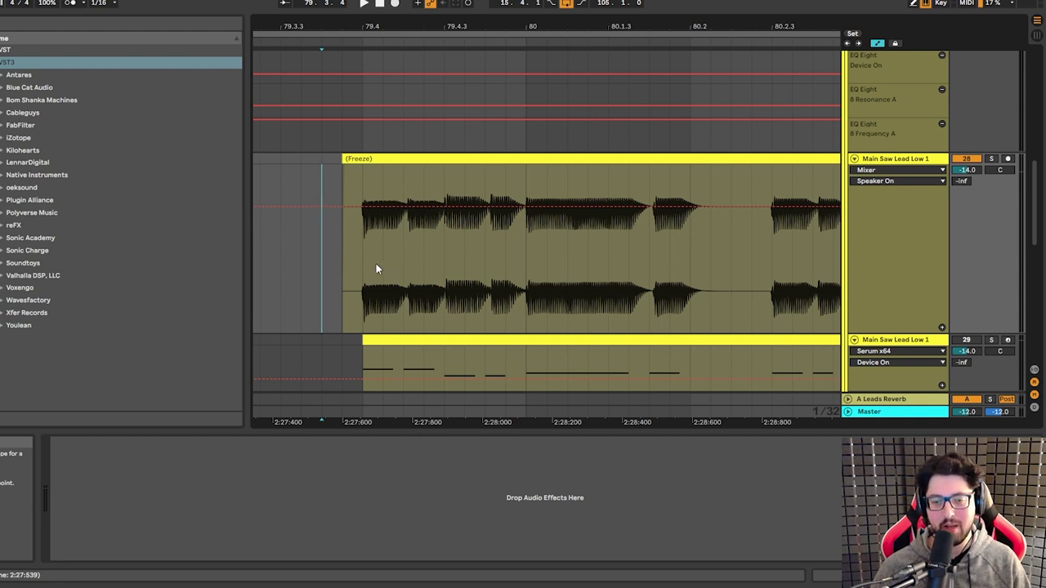
click(881, 340)
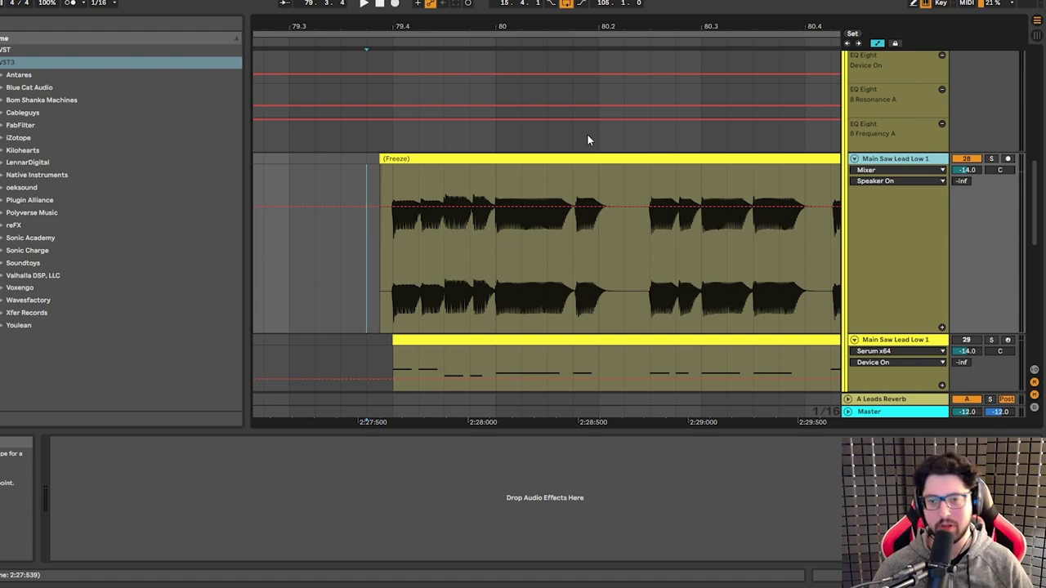
Increase the height of the frozen Main Saw Lead Low 1 track and select its audio from 79.3.4 to 79.4.3 for waveform inspection
drag(507, 22, 639, 98)
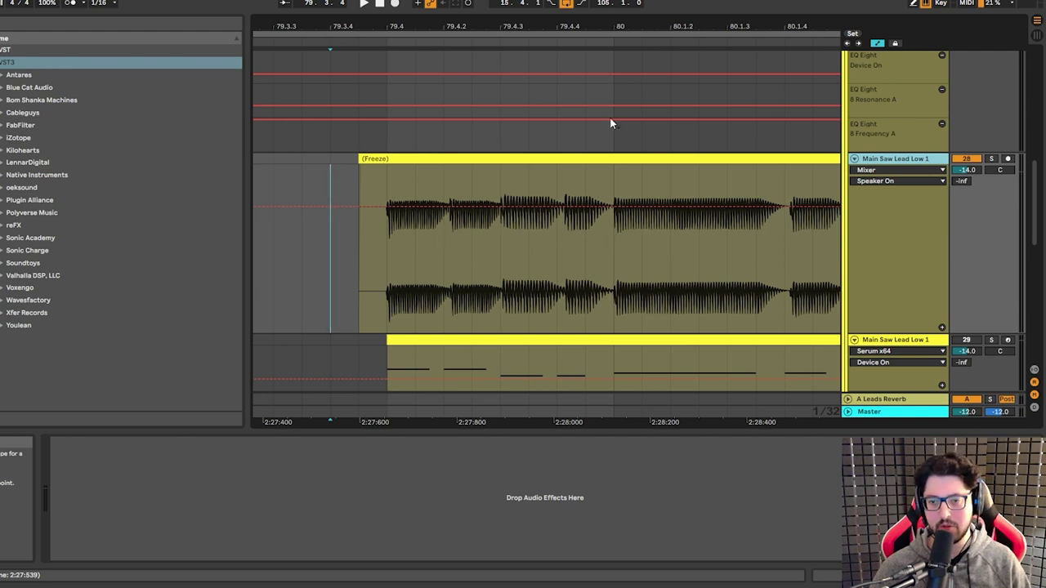
drag(636, 20, 665, 112)
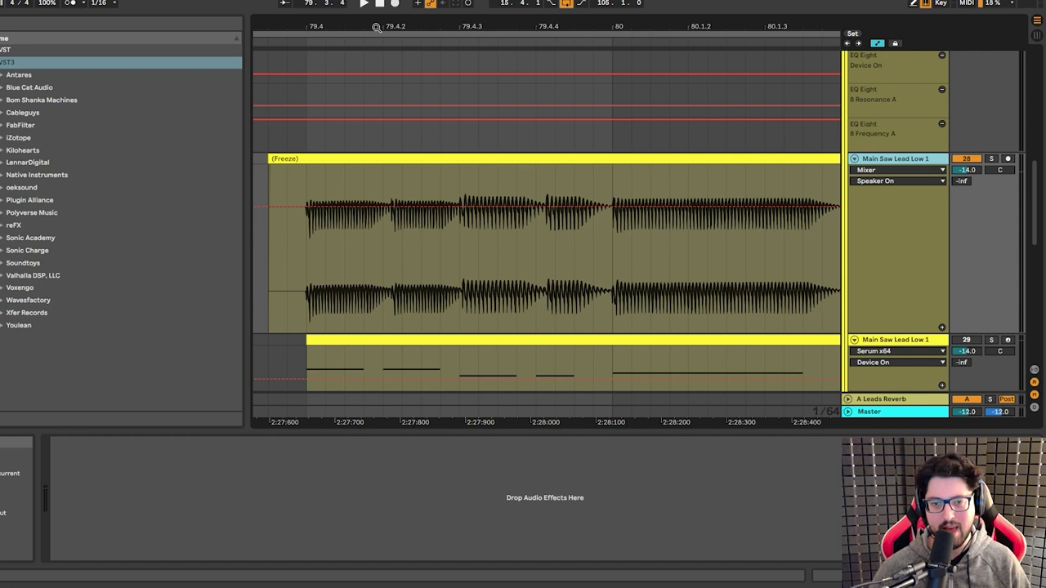
drag(376, 27, 371, 65)
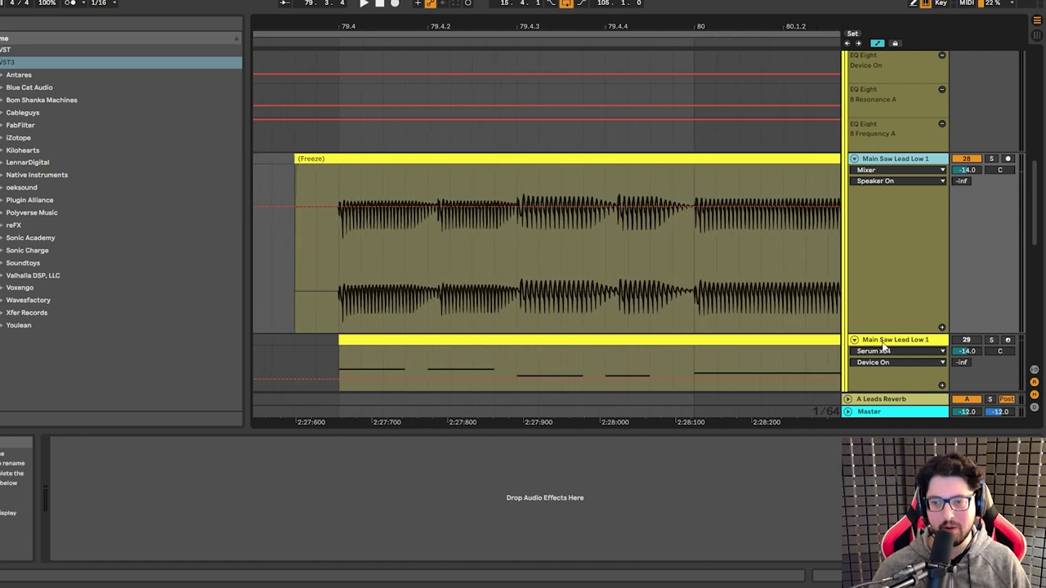
drag(882, 333, 883, 355)
drag(317, 315, 670, 343)
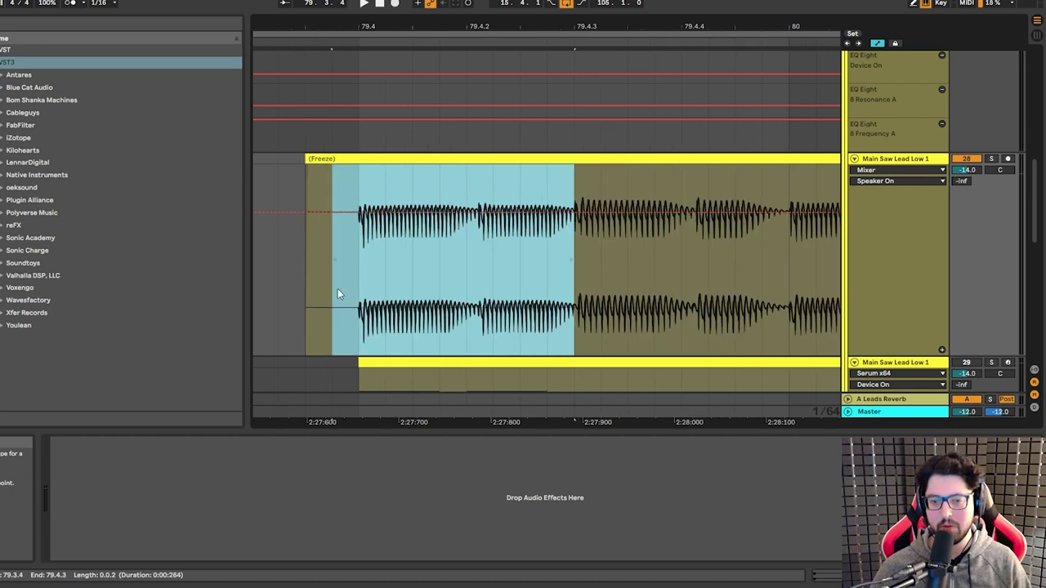
drag(336, 289, 577, 306)
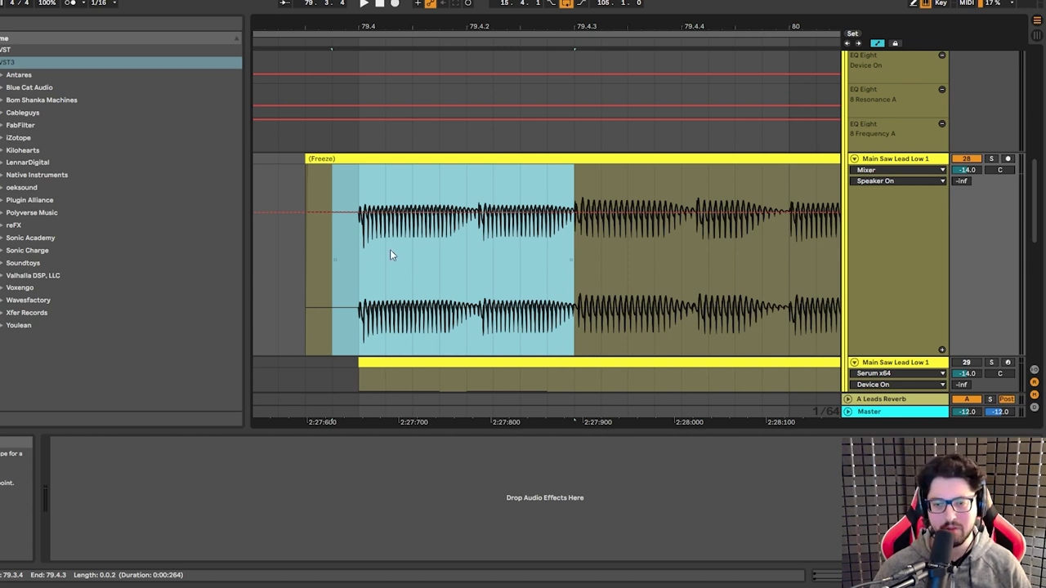
key(plus)
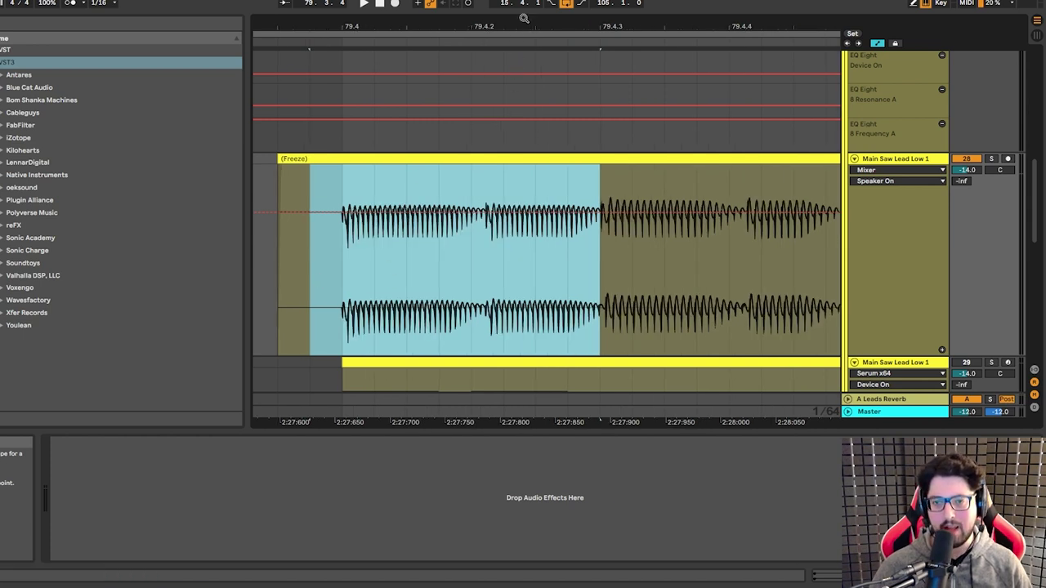
key(minus)
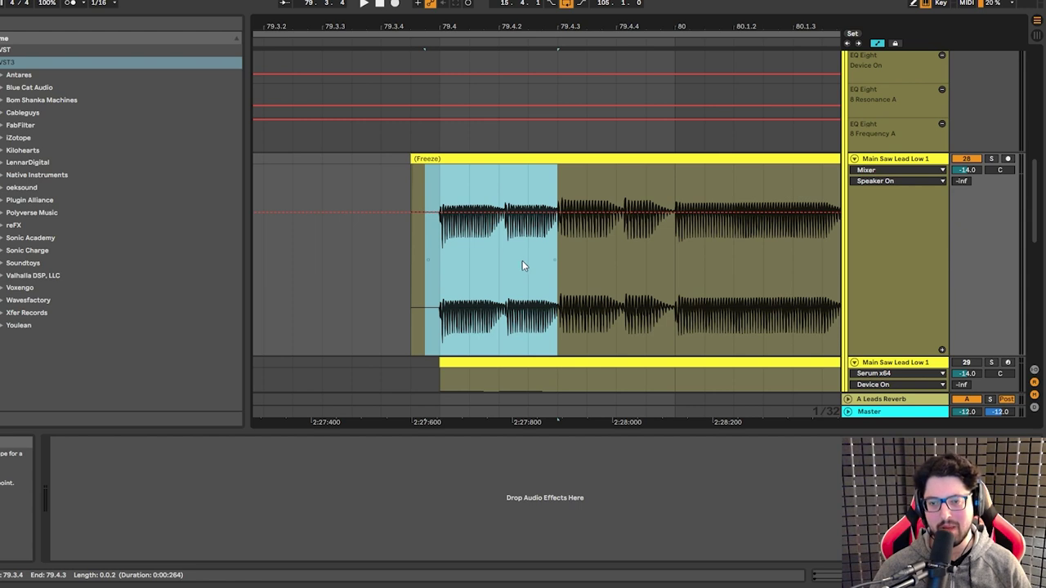
key(plus)
drag(542, 28, 600, 63)
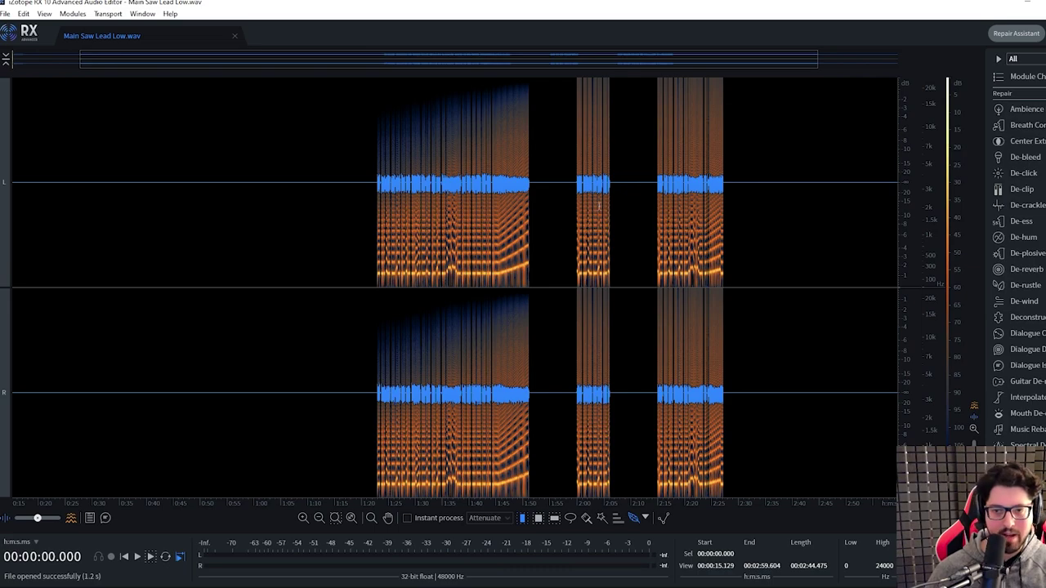
In iZotope RX, inspect the spectrogram of Main Saw Lead Low.wav and select the notes from about 1:22.97 to 1:23.46
scroll(384, 188, up, 10)
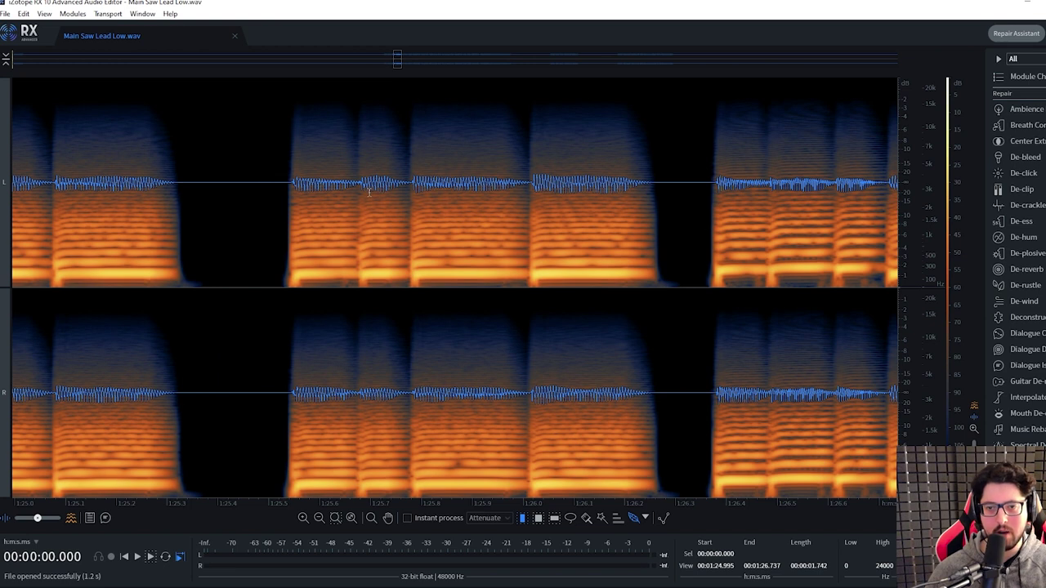
scroll(378, 194, down, 5)
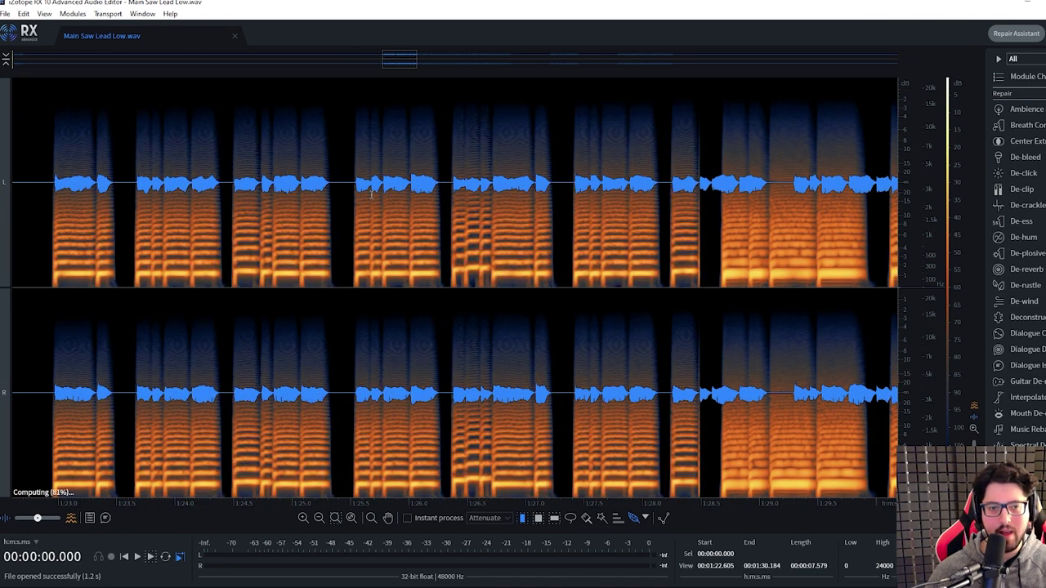
scroll(396, 201, up, 3)
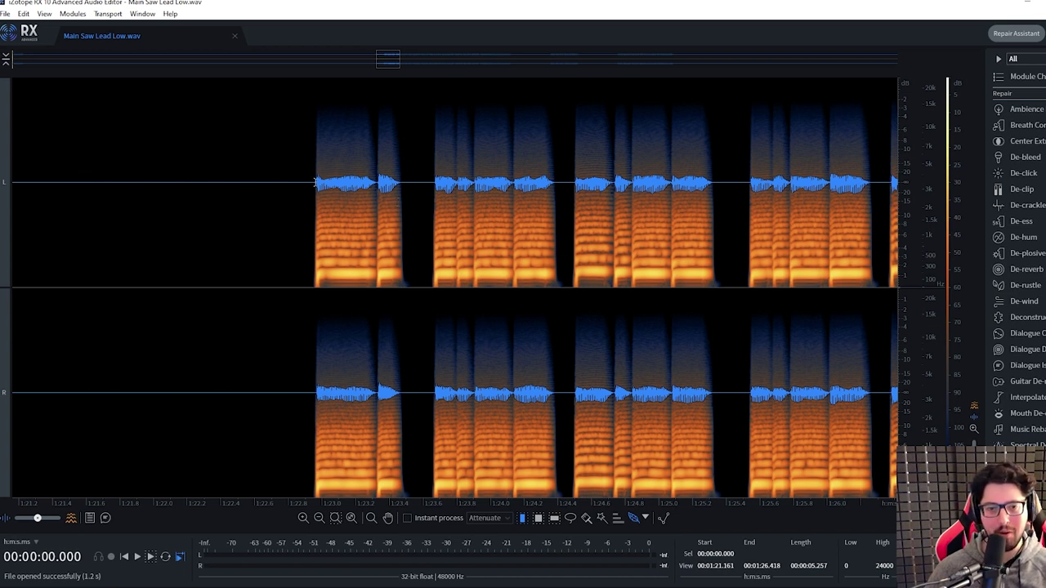
drag(317, 183, 398, 183)
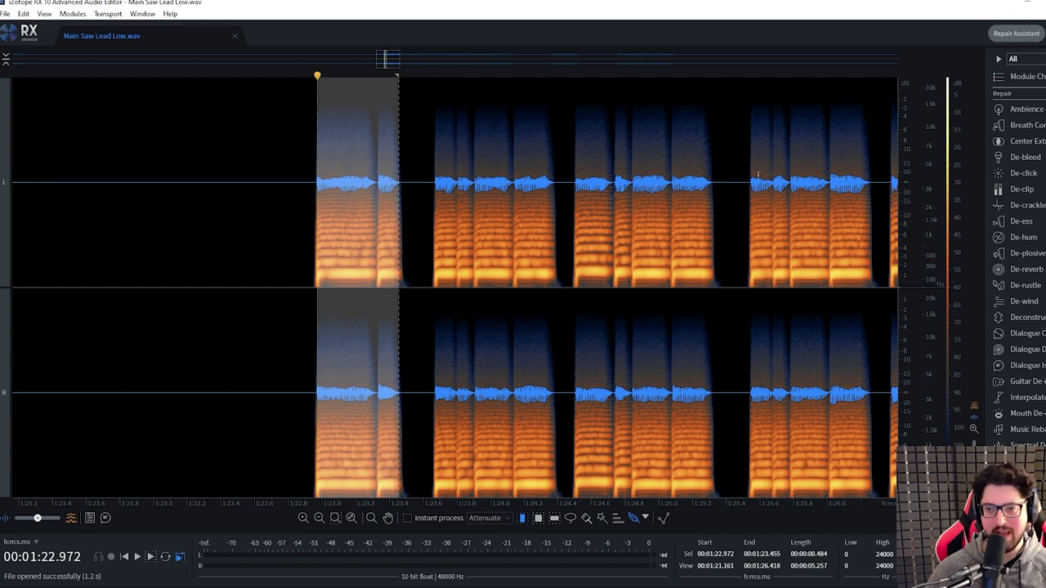
Select the entire Main Saw Lead Low.wav recording and open the Phase module
scroll(413, 233, down, 10)
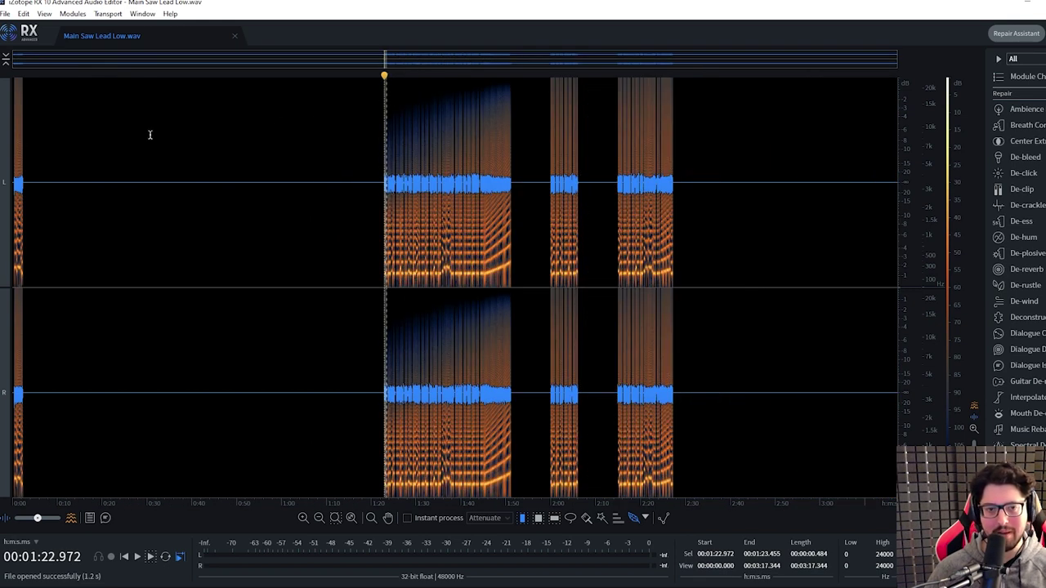
drag(13, 106, 899, 156)
scroll(1036, 390, down, 5)
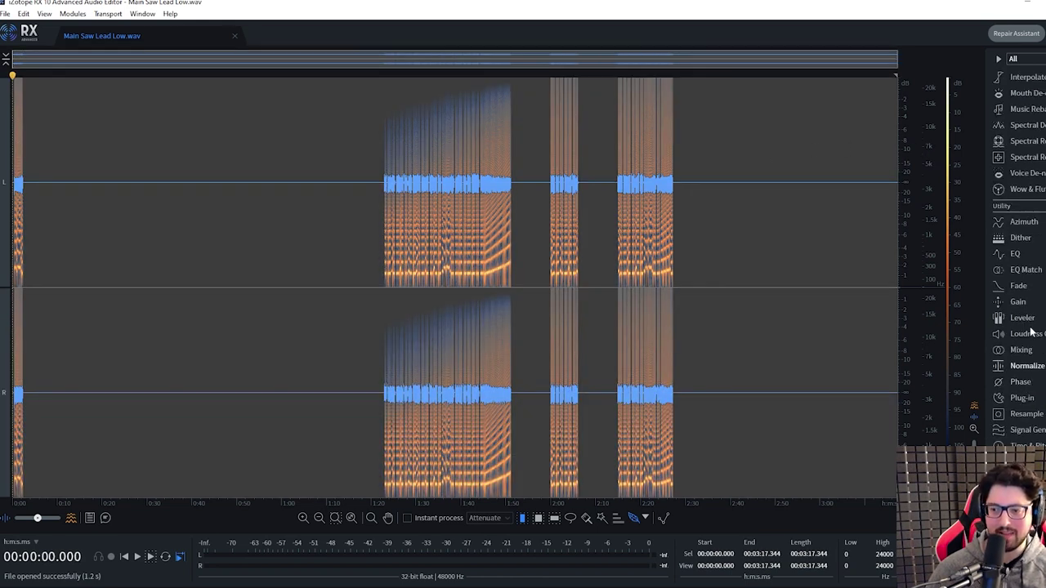
scroll(1041, 213, up, 8)
scroll(1039, 214, down, 9)
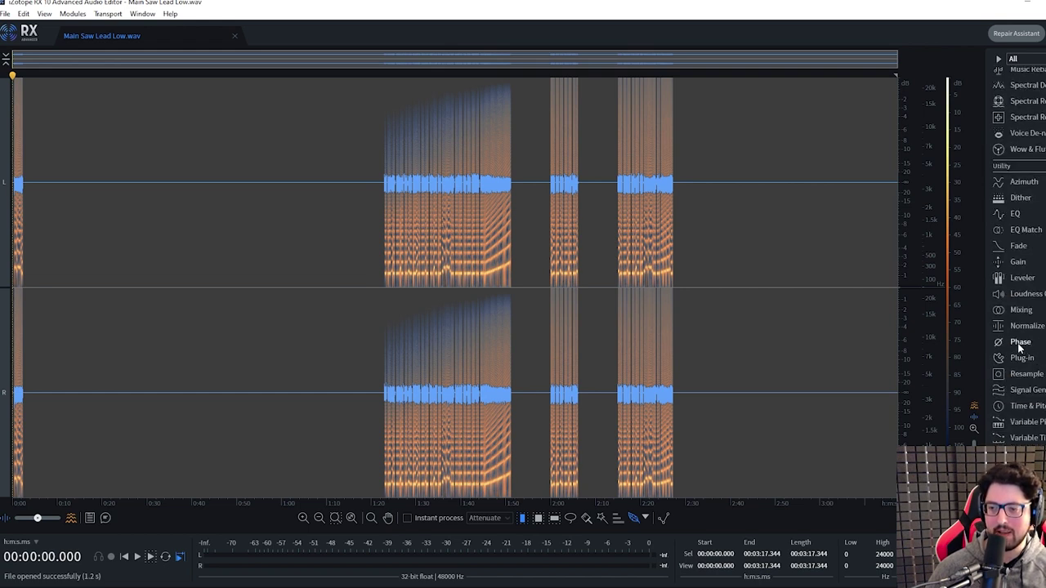
click(1019, 343)
drag(484, 195, 271, 189)
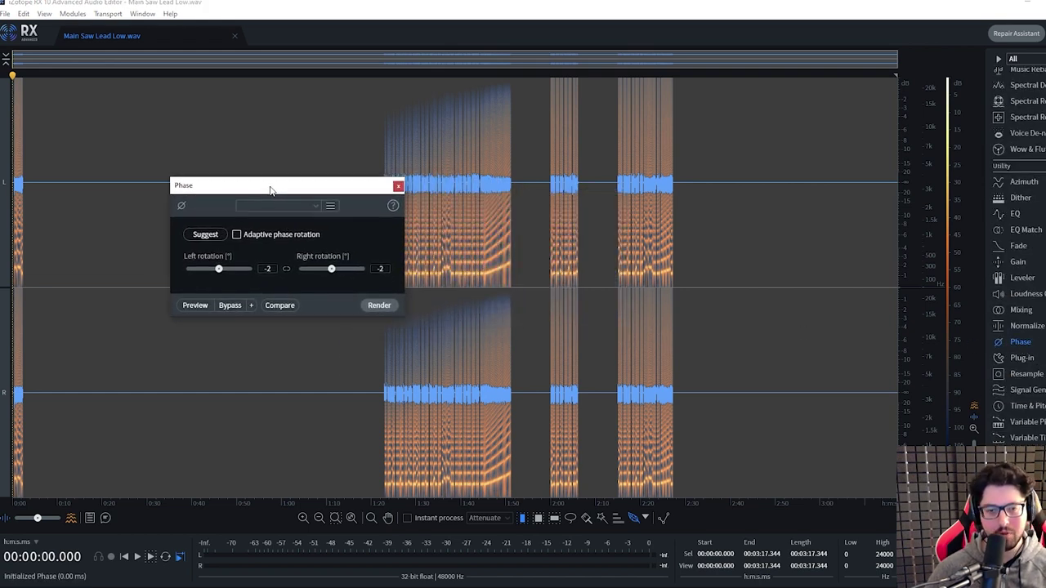
Get a suggested phase rotation for both channels, render it on the whole file and close the Phase module
click(196, 235)
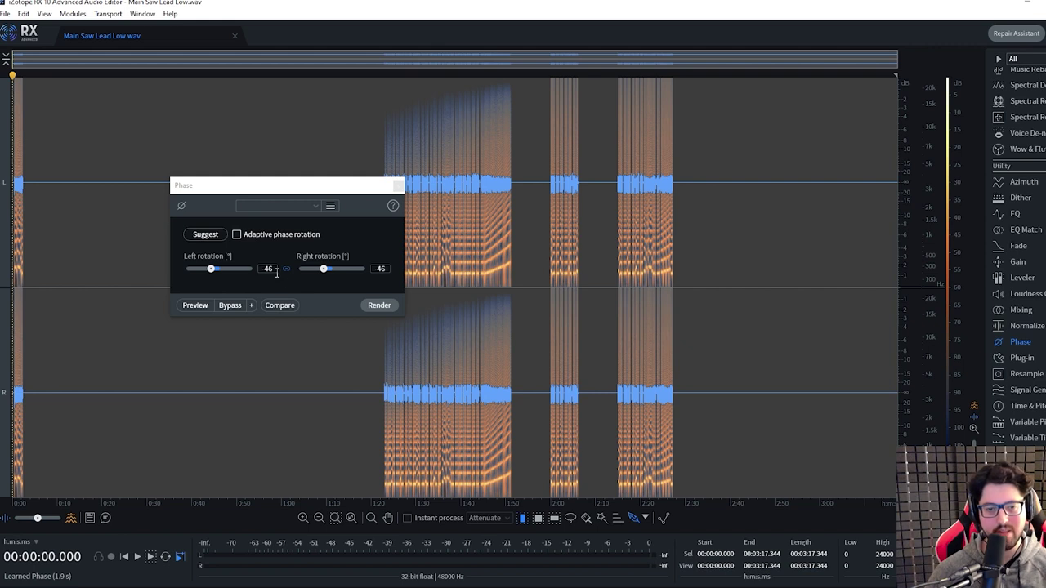
click(379, 305)
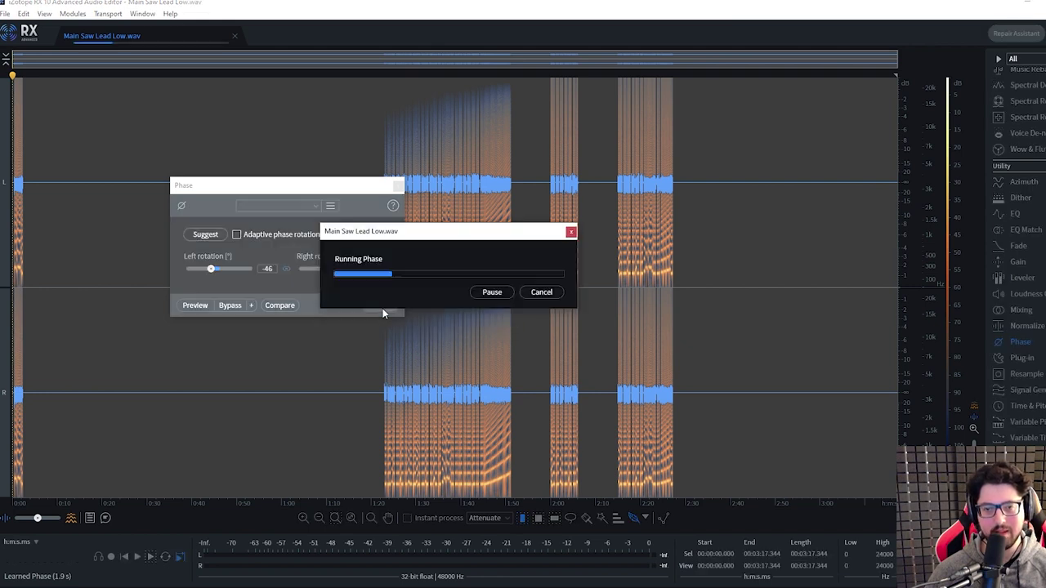
scroll(495, 245, up, 10)
click(398, 187)
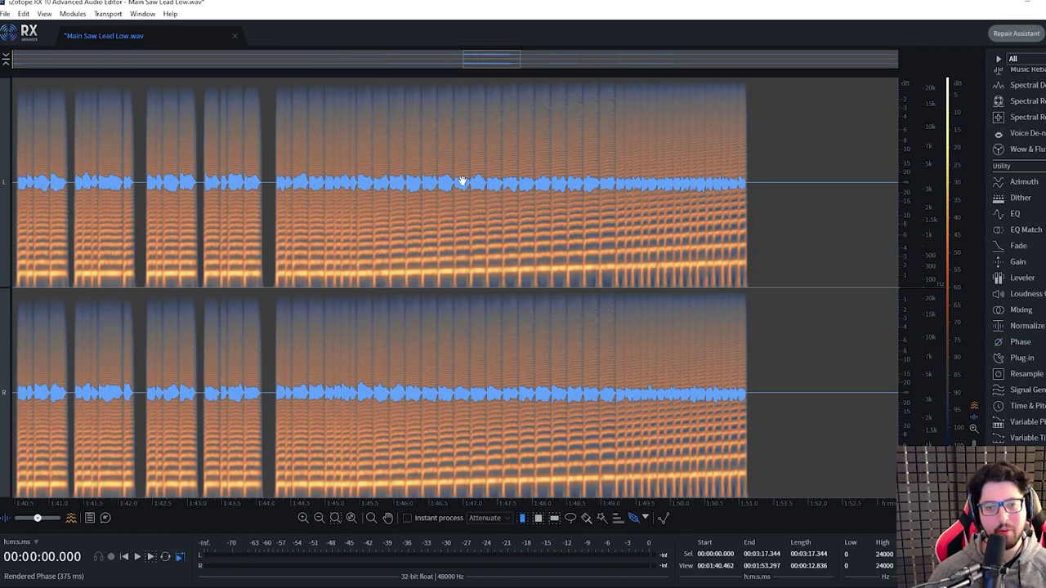
Inspect the phase-corrected waveform around the first notes near 1:23
scroll(357, 224, down, 5)
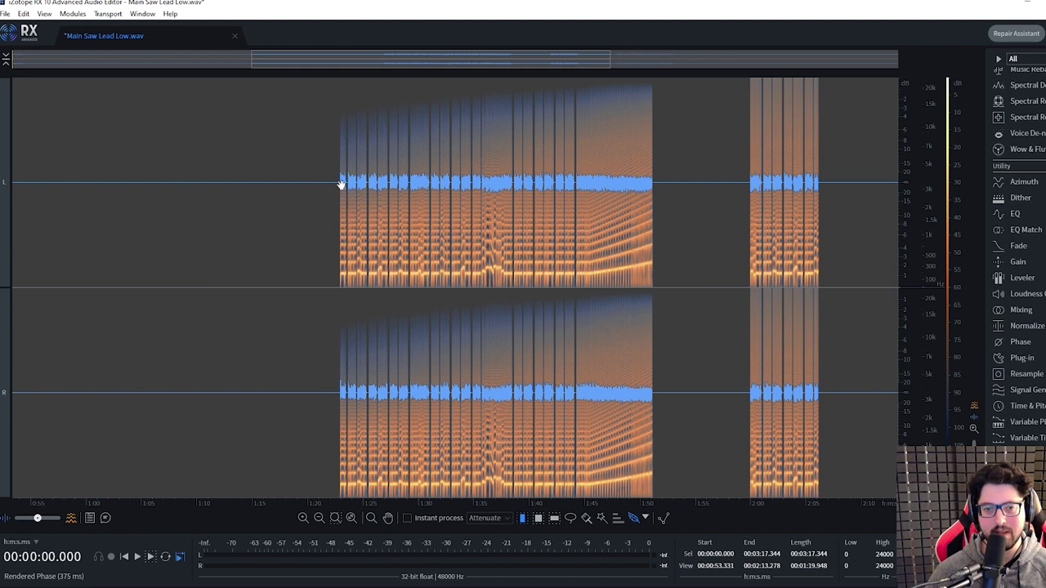
scroll(342, 183, up, 8)
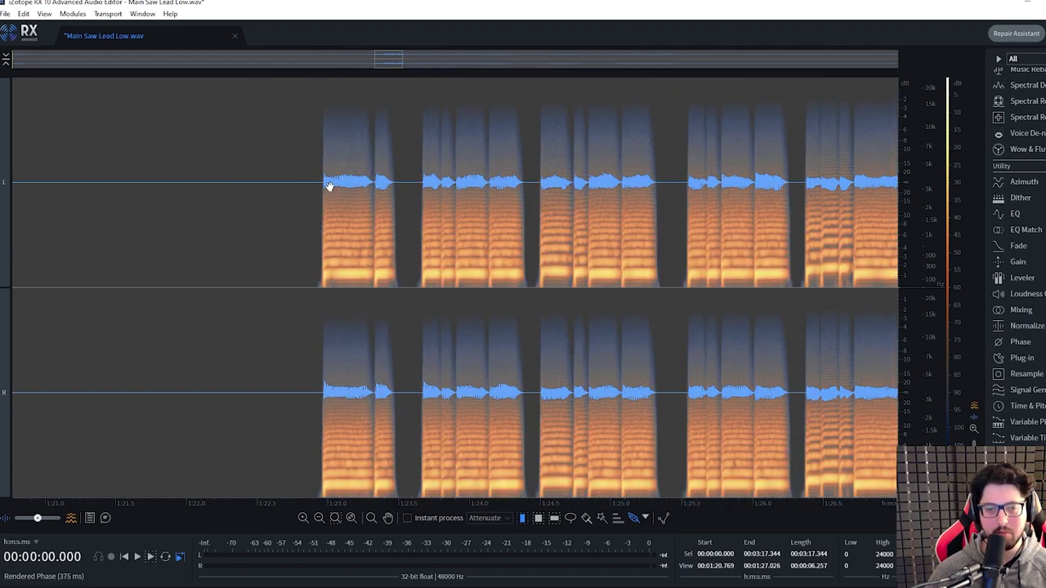
scroll(330, 184, up, 3)
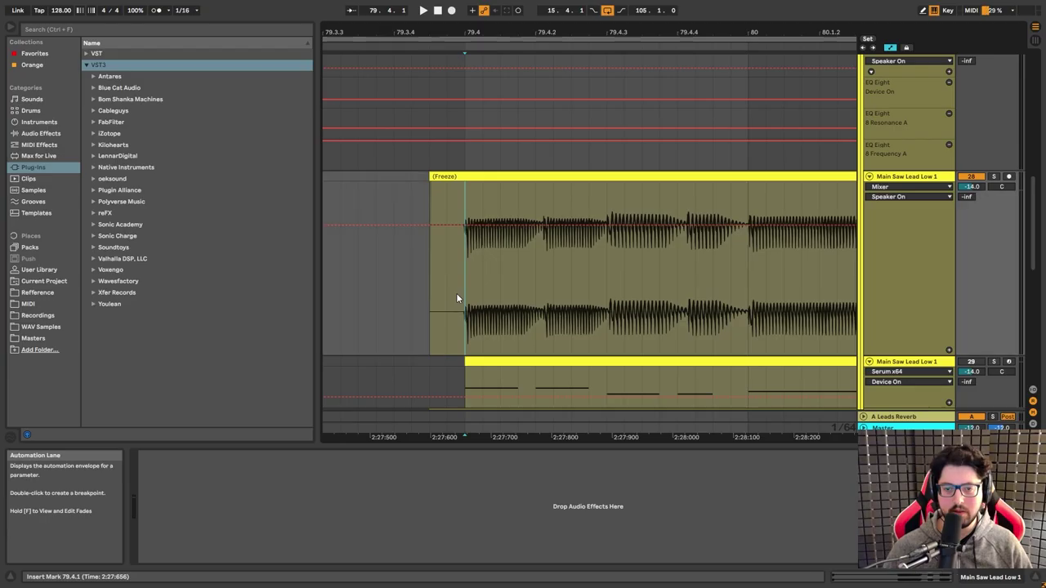
In Ableton Live, compare the frozen Main Saw Lead Low 1 waveform with the Main Saw Lead Low RX clip around 79.4
drag(456, 298, 677, 285)
scroll(572, 270, up, 5)
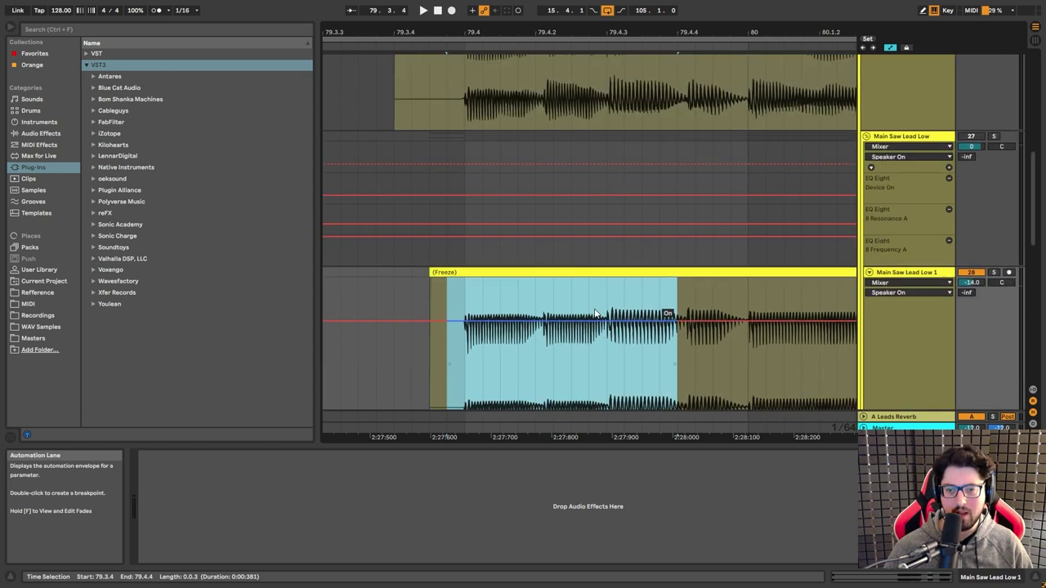
drag(457, 242, 736, 267)
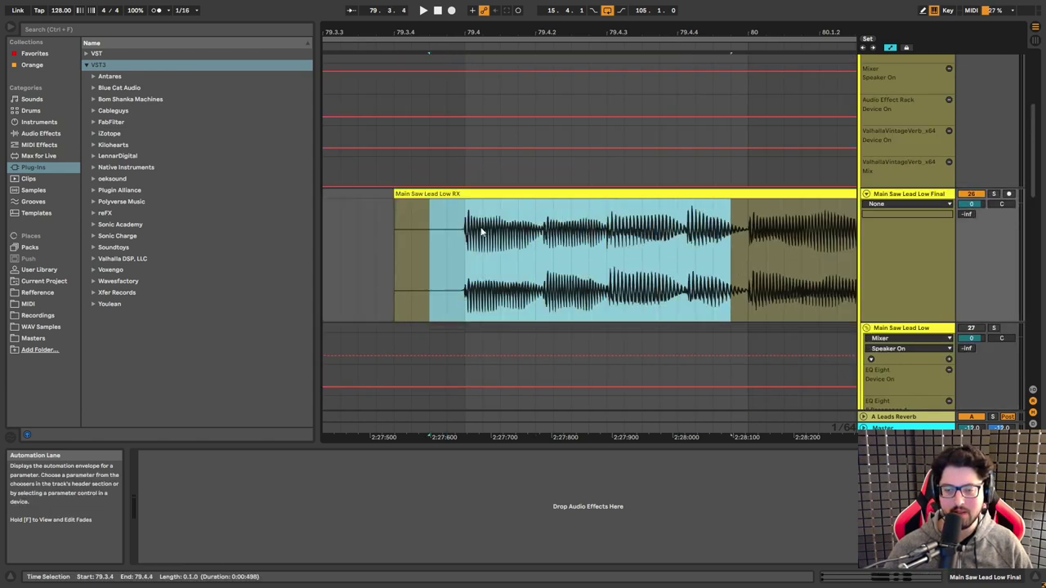
scroll(574, 281, down, 3)
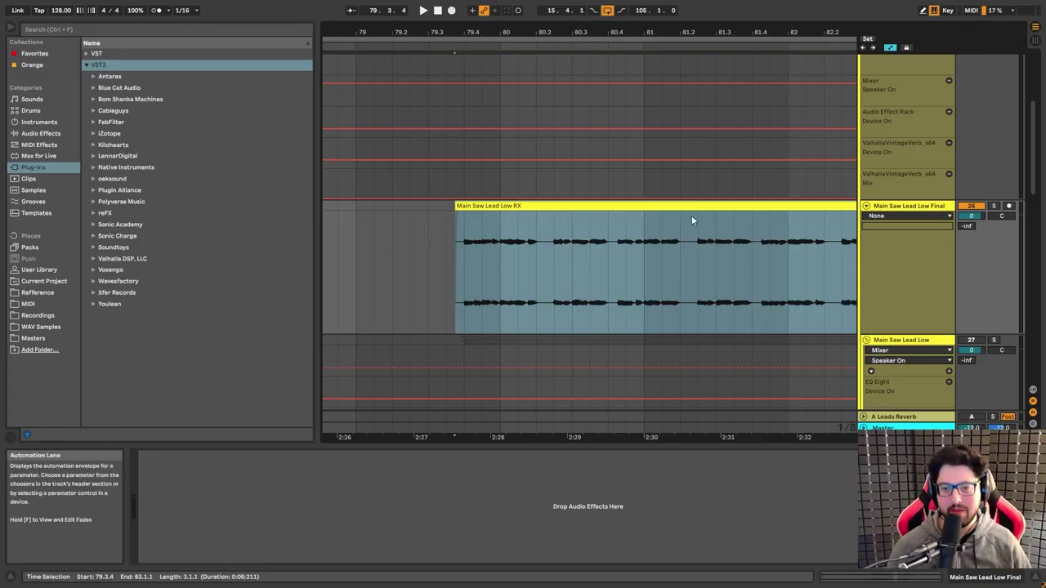
click(903, 210)
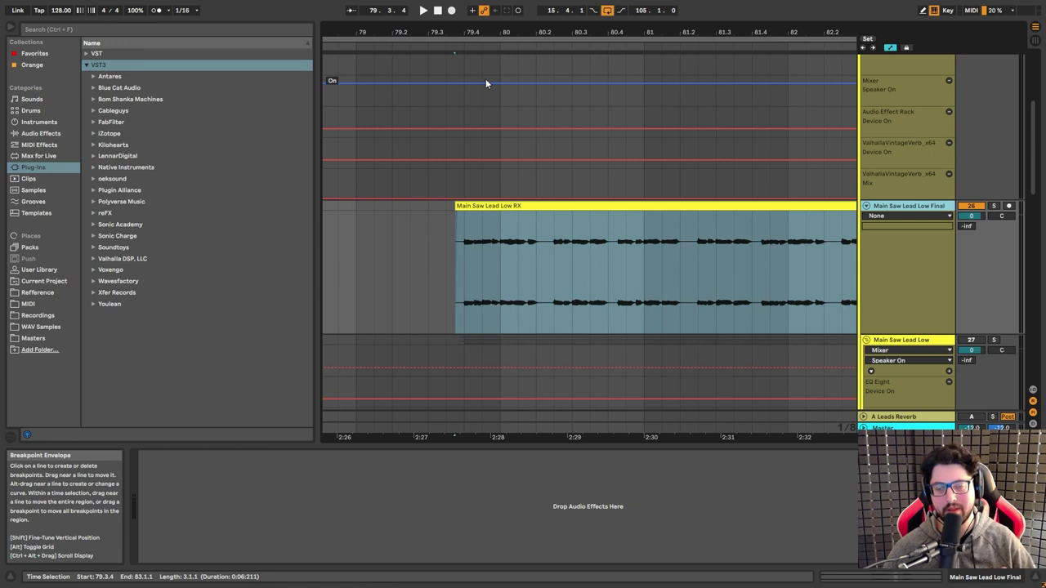
drag(474, 31, 469, 123)
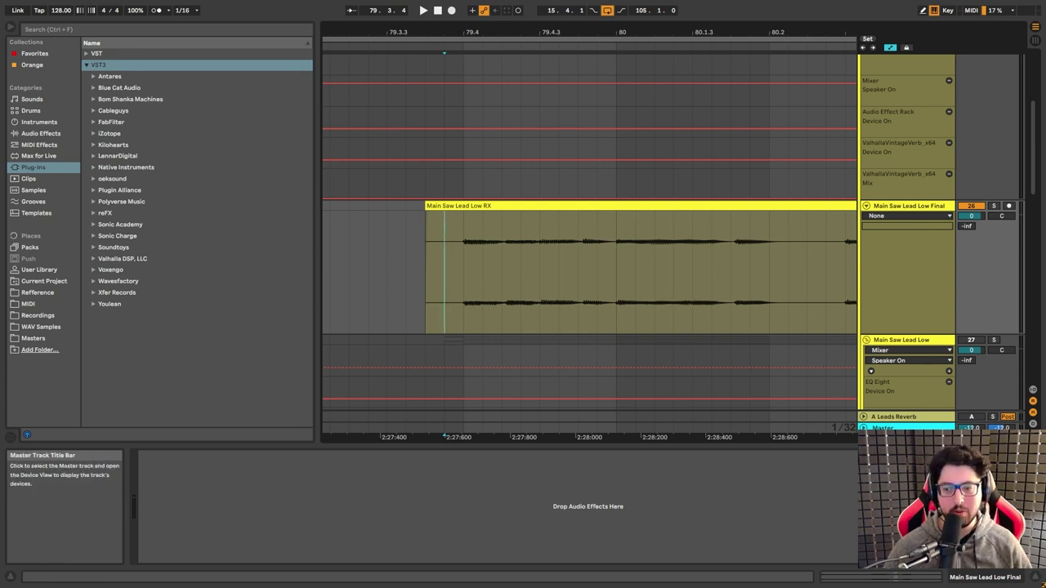
Open FabFilter Pro-MB on the Master track and examine its Band 3 threshold
click(898, 427)
click(253, 457)
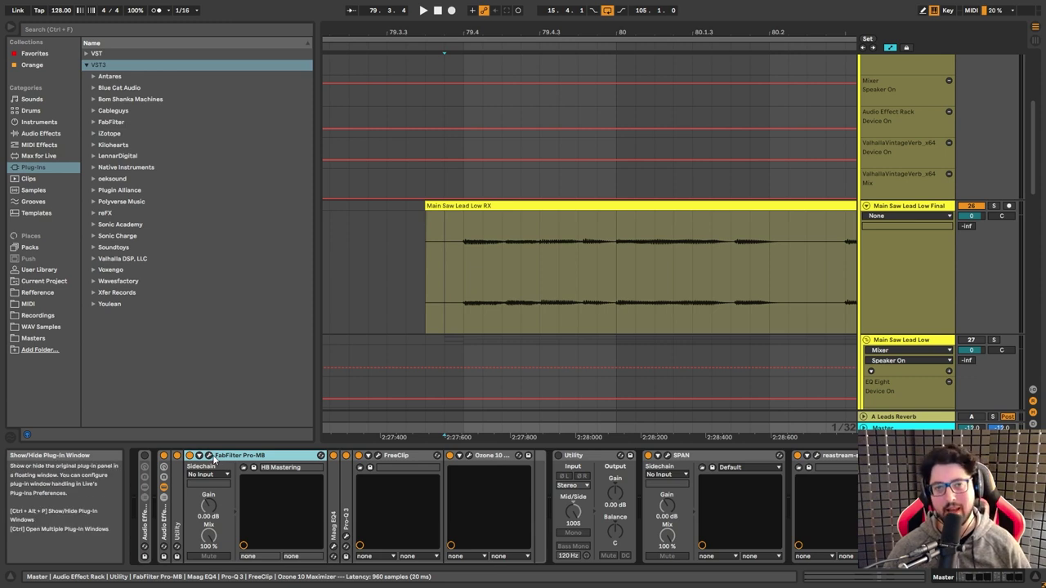
click(210, 455)
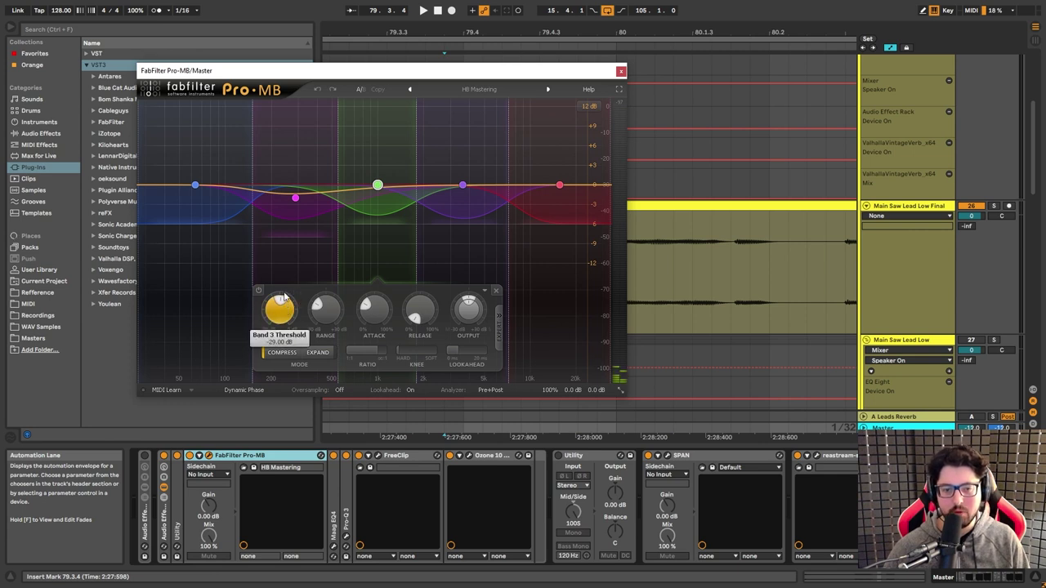
mouse_move(279, 302)
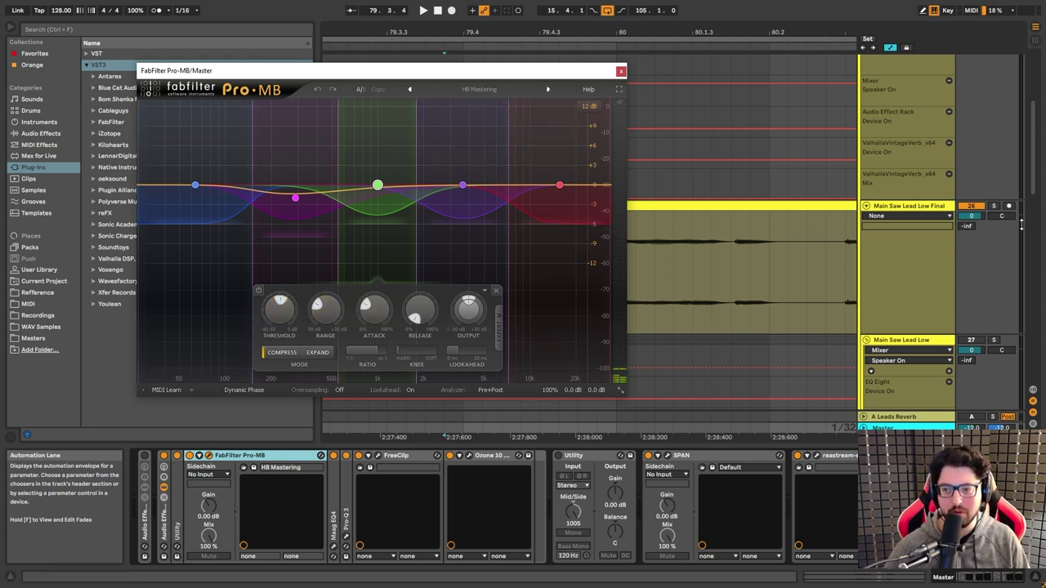
Examine Pro-MB's Band 4 threshold with the Claps Noise track soloed, and edit that track's volume
click(935, 208)
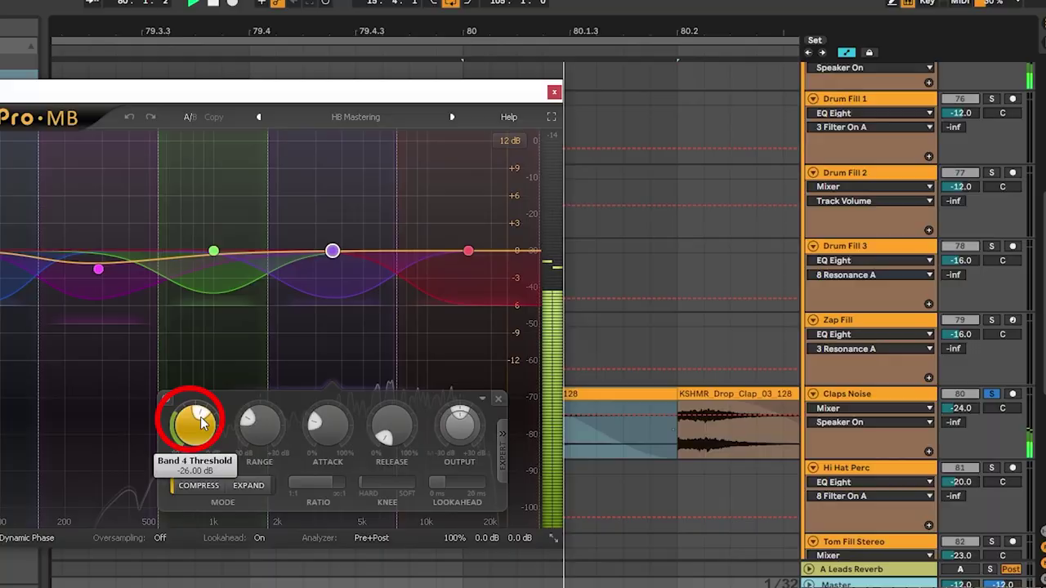
mouse_move(206, 420)
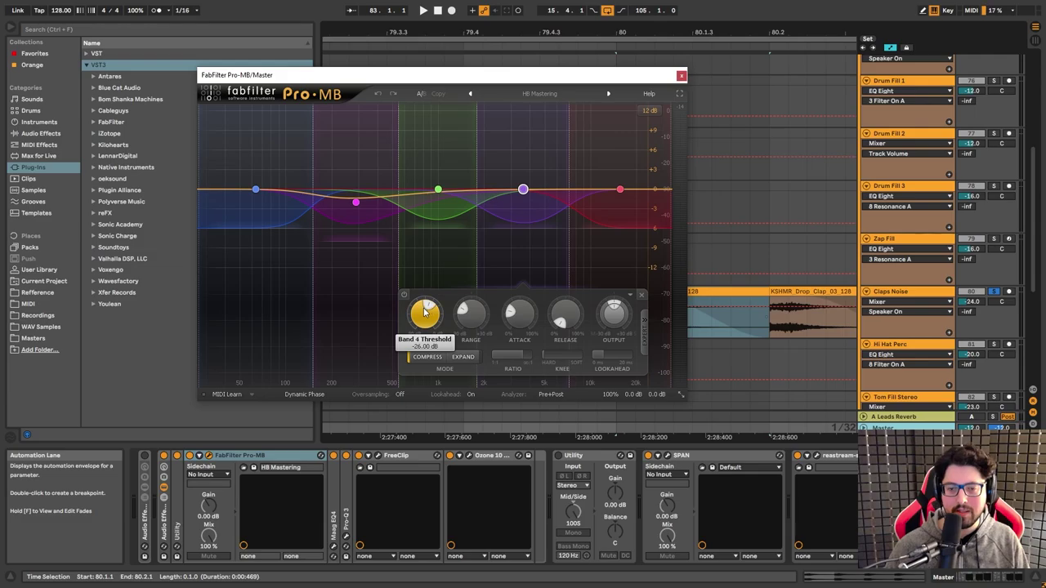
mouse_move(428, 314)
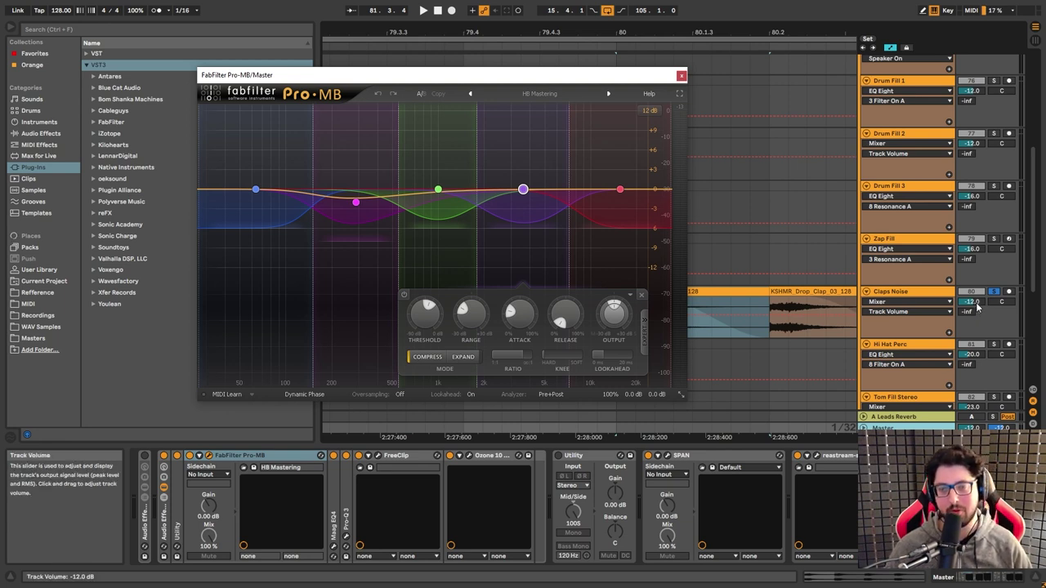
click(976, 304)
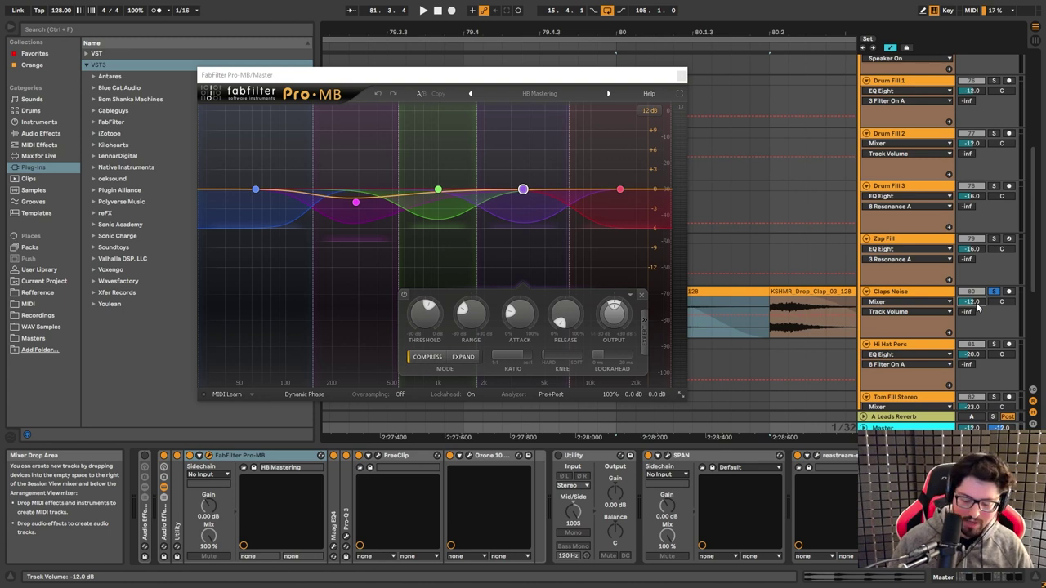
key(Return)
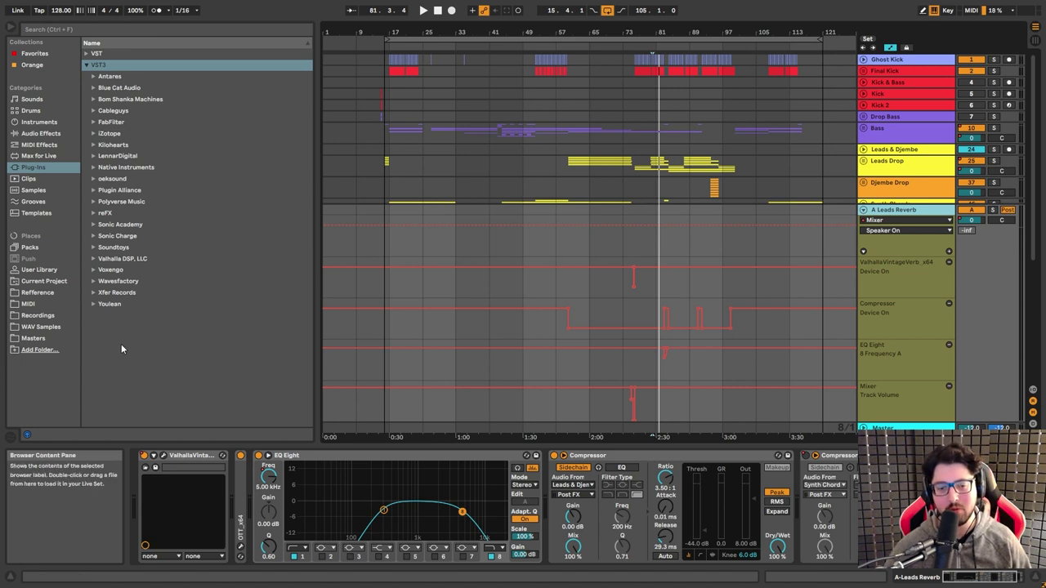
Review the A Leads Reverb chain: ValhallaVintageVerb settings, the EQ Eight low and high cut filters, and the sidechained Compressor
click(163, 455)
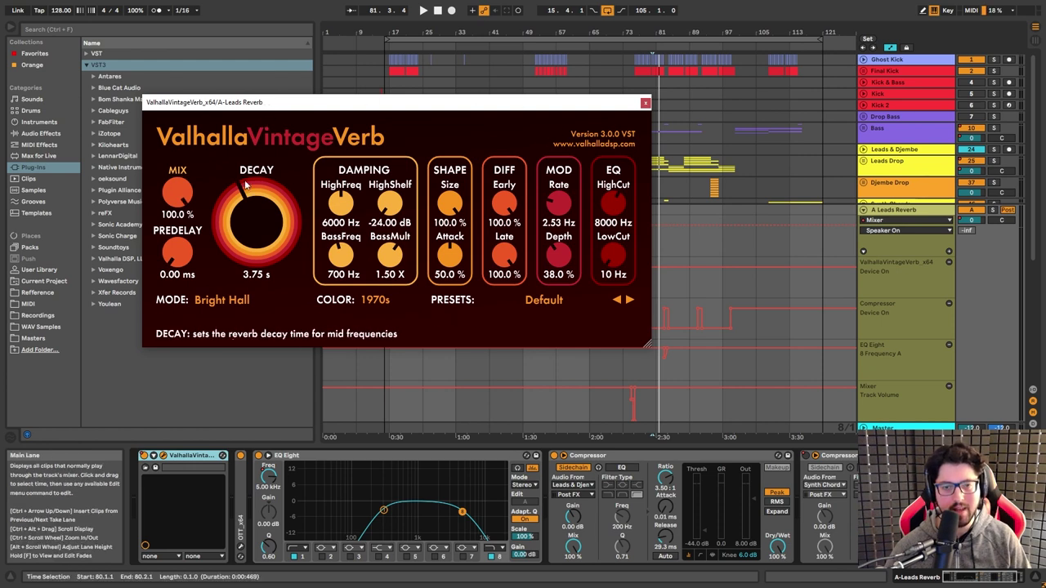
click(385, 503)
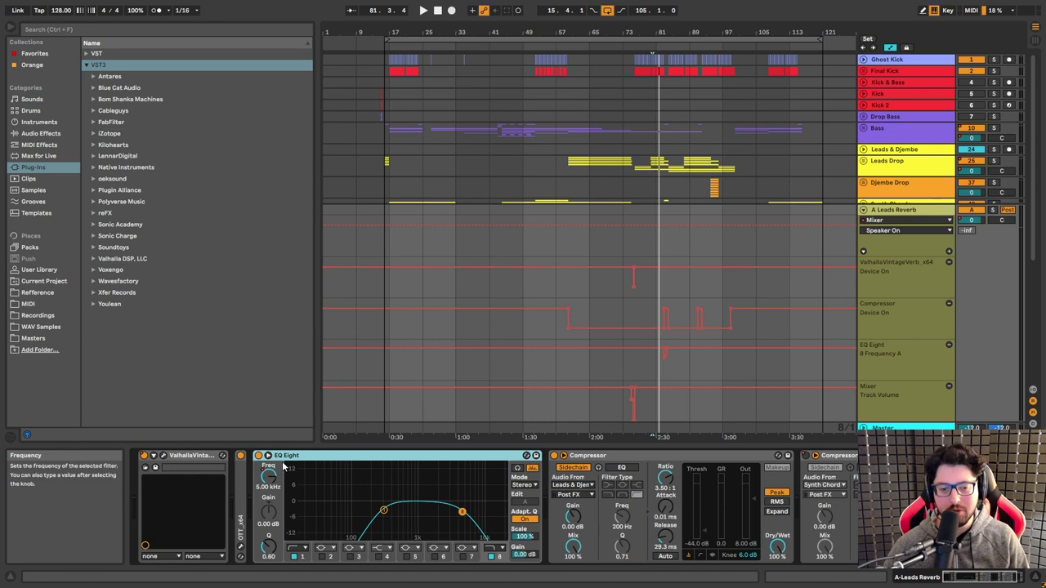
click(243, 513)
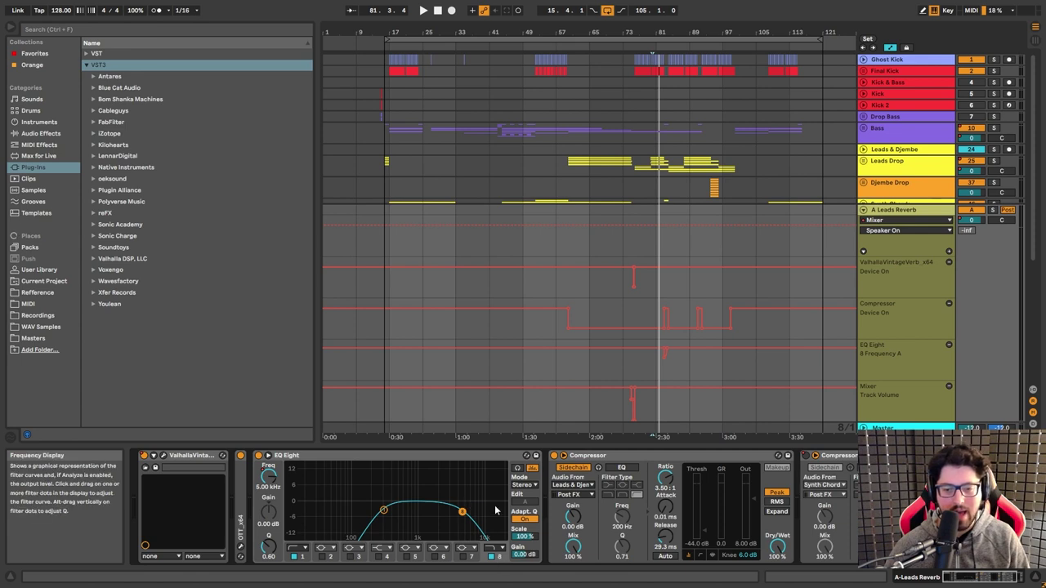
click(303, 558)
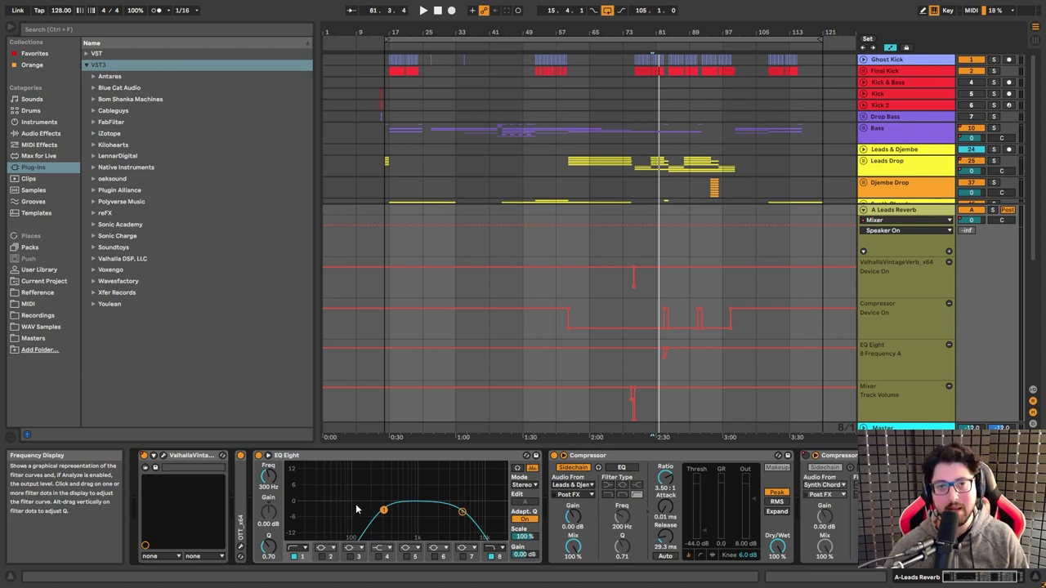
click(461, 511)
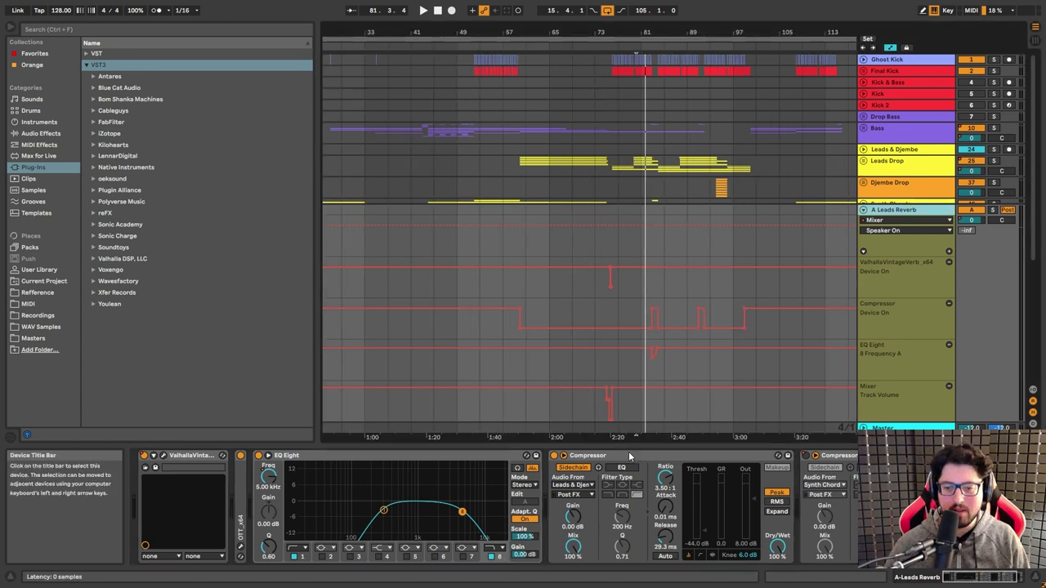
click(620, 457)
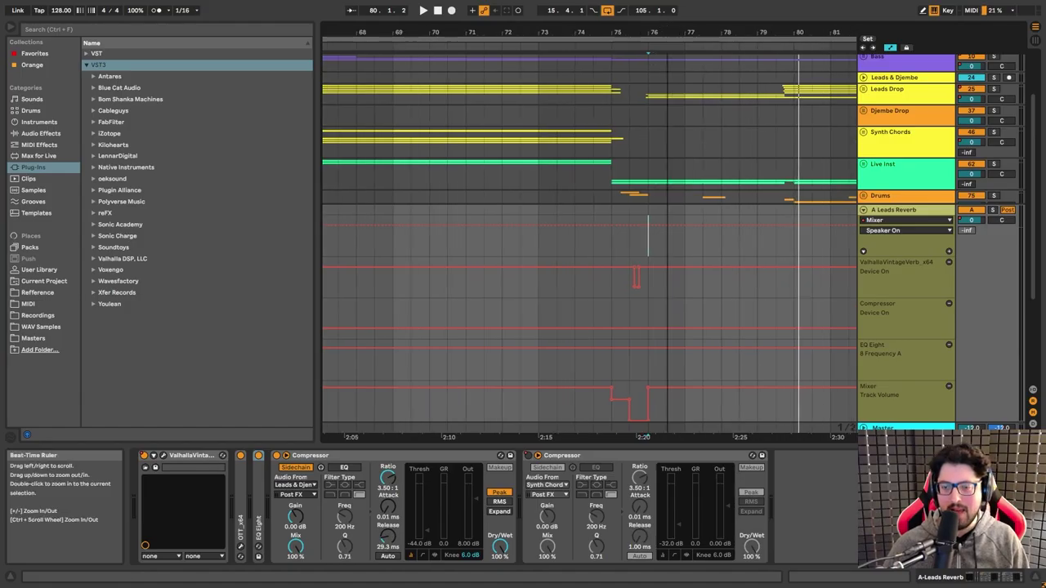
Examine the ValhallaVintageVerb Device On automation on A Leads Reverb by selecting 75.3.1 to 75.4.3
drag(671, 33, 671, 115)
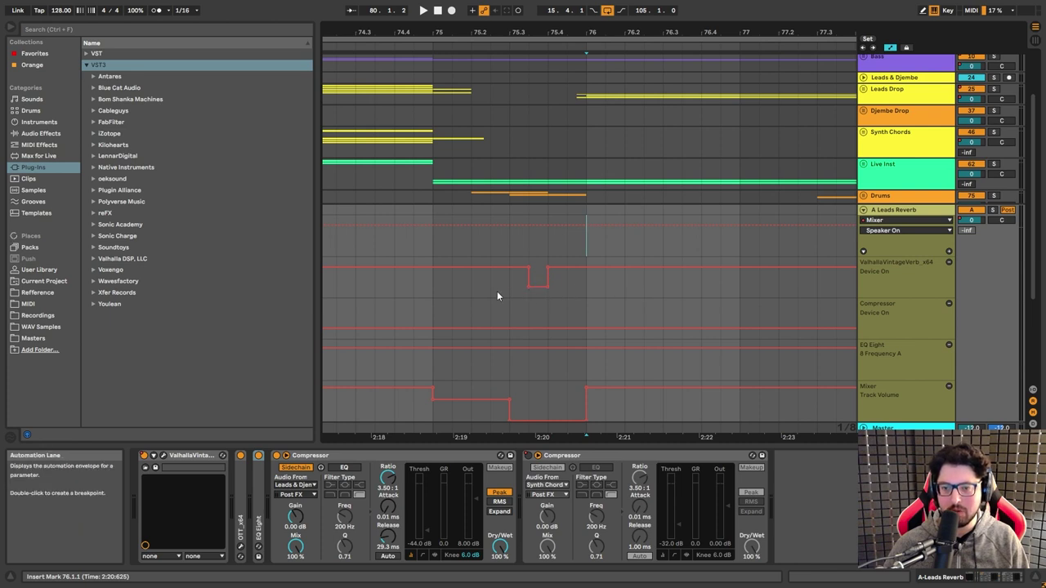
drag(512, 286, 559, 301)
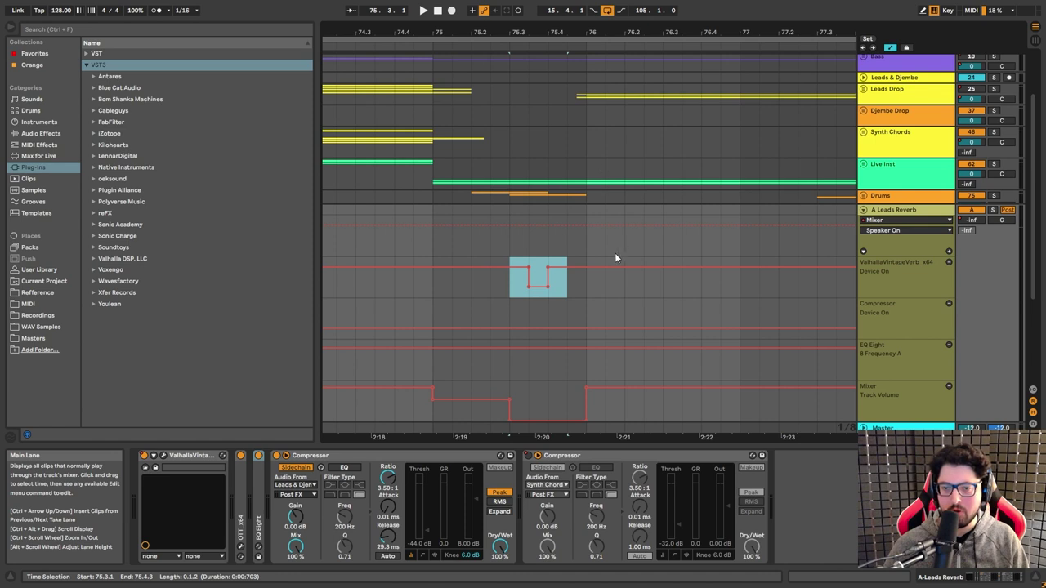
scroll(587, 286, up, 2)
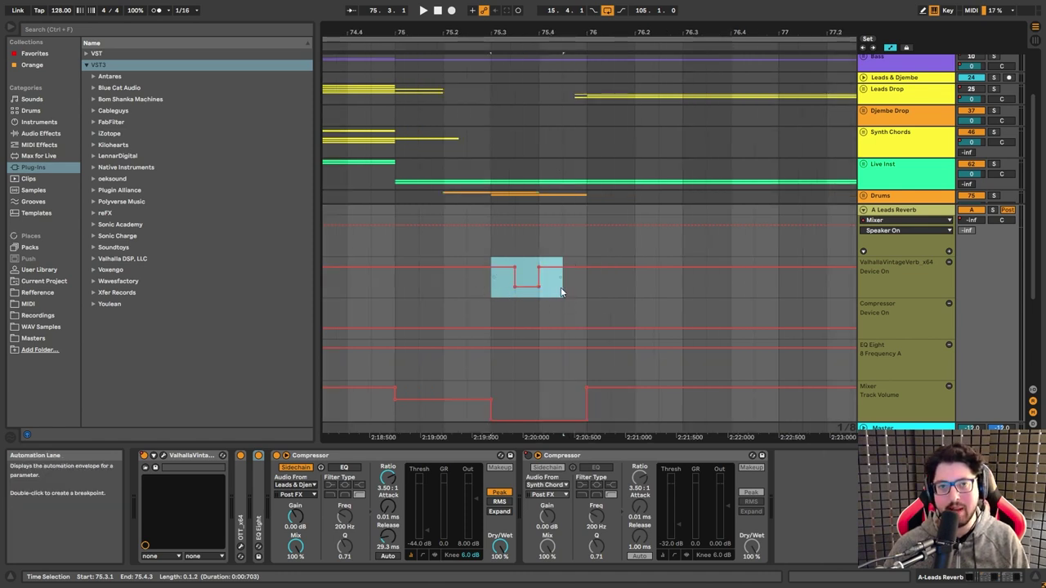
Examine the Mix setting of ValhallaVintageVerb on the Master track and close the plug-in window
scroll(575, 292, down, 3)
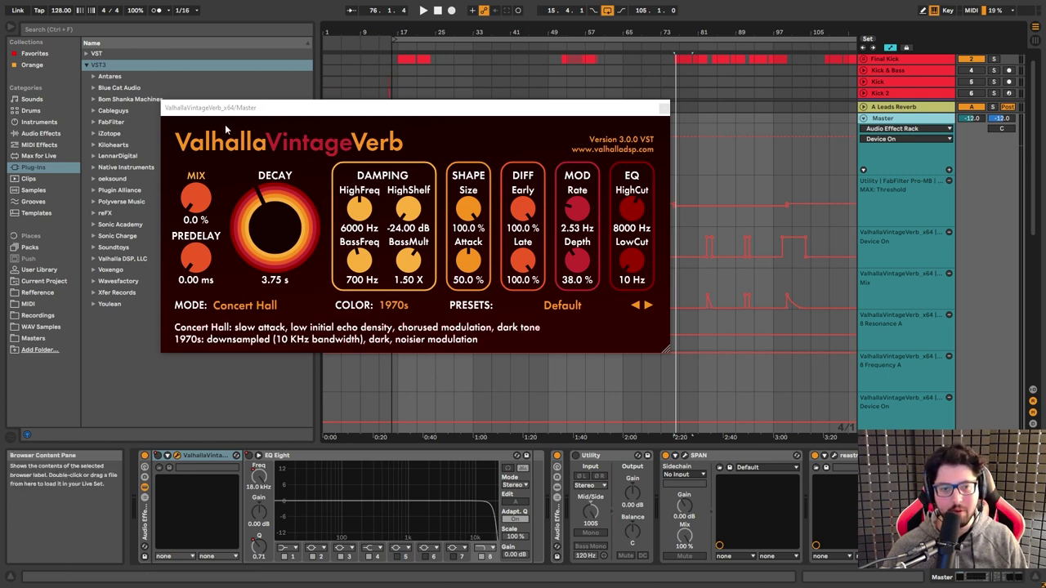
mouse_move(204, 201)
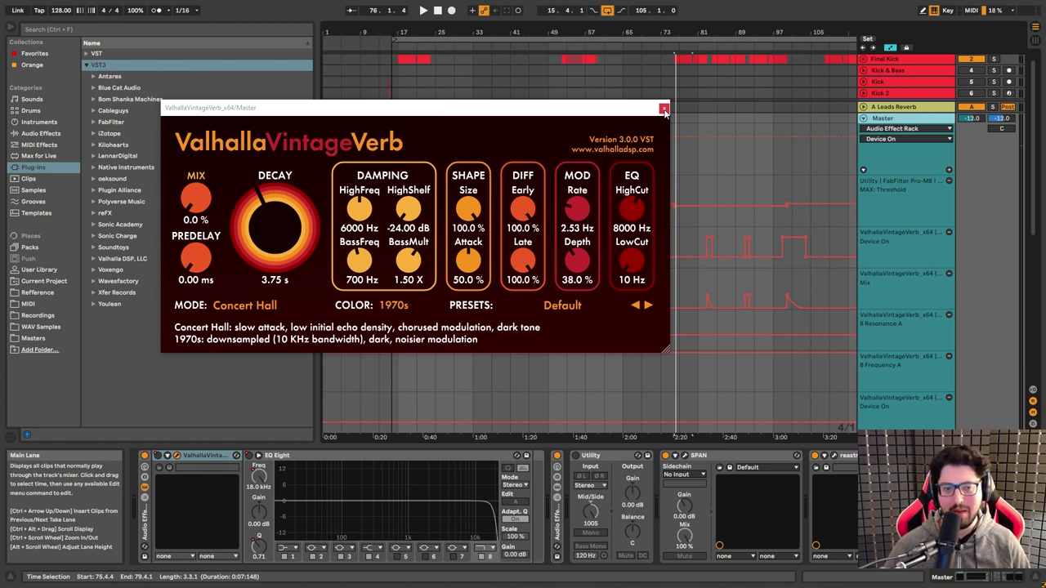
click(664, 109)
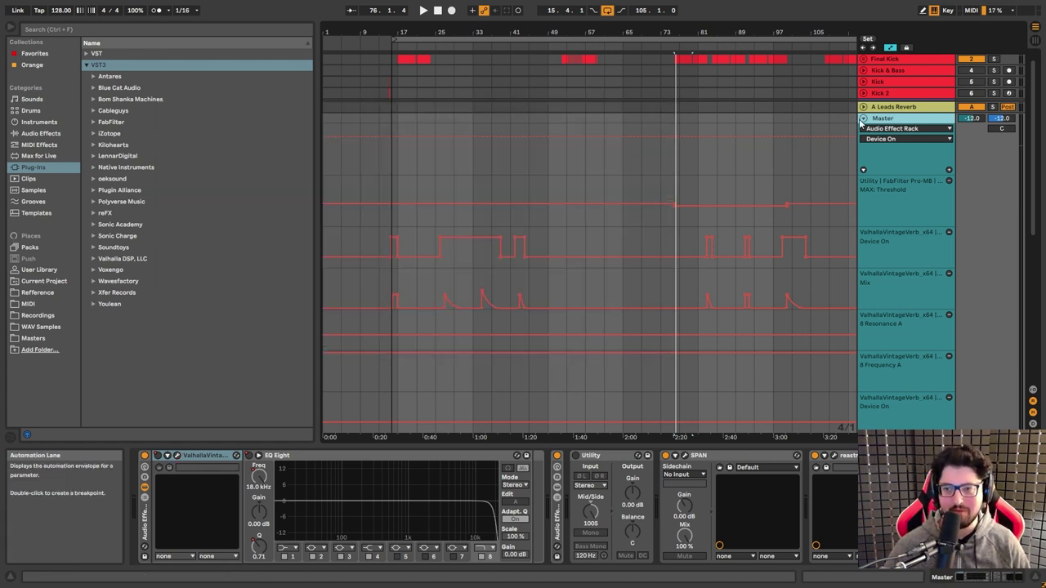
Examine the Master track's ValhallaVintageVerb Mix and Device On automation by selecting 26.3.1 to 30.3.1
scroll(447, 282, up, 5)
click(434, 297)
mouse_move(437, 301)
mouse_down()
mouse_move(628, 305)
mouse_move(605, 304)
mouse_up()
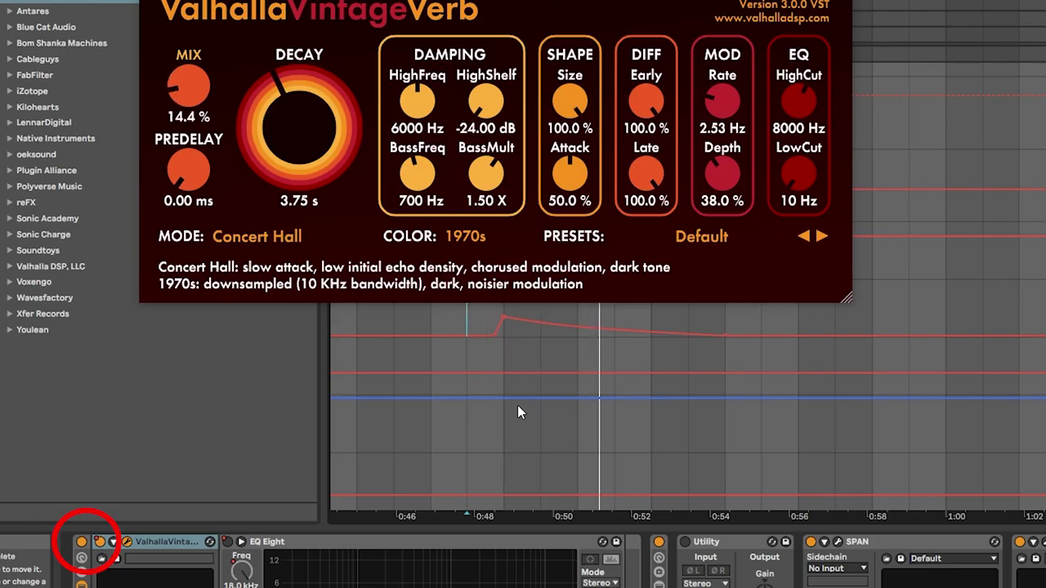
click(82, 542)
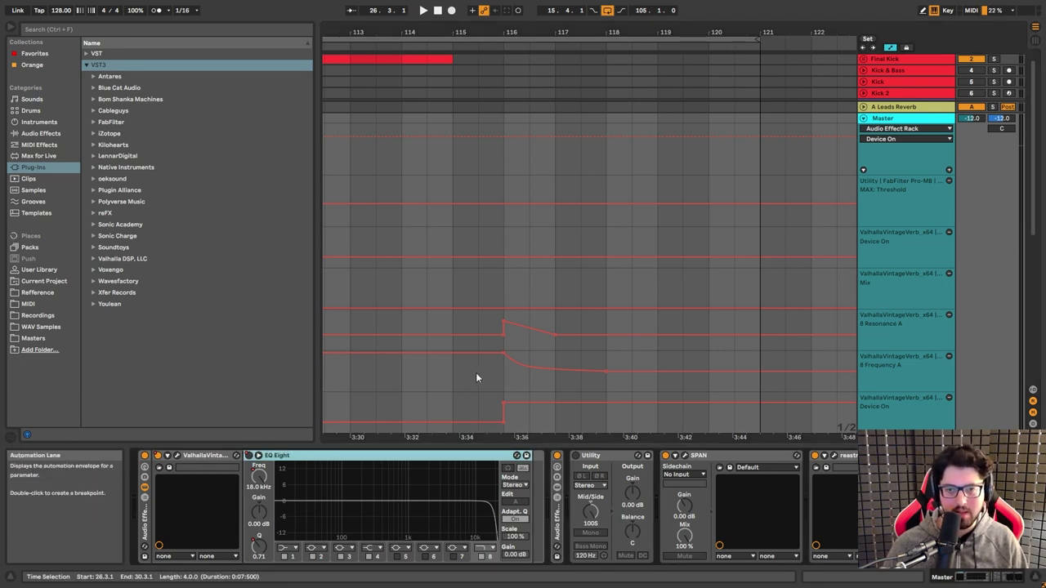
Play the track's ending to check the Master EQ Eight low-pass automation, inspecting the frequency and resonance curves around bar 116
click(424, 379)
key(space)
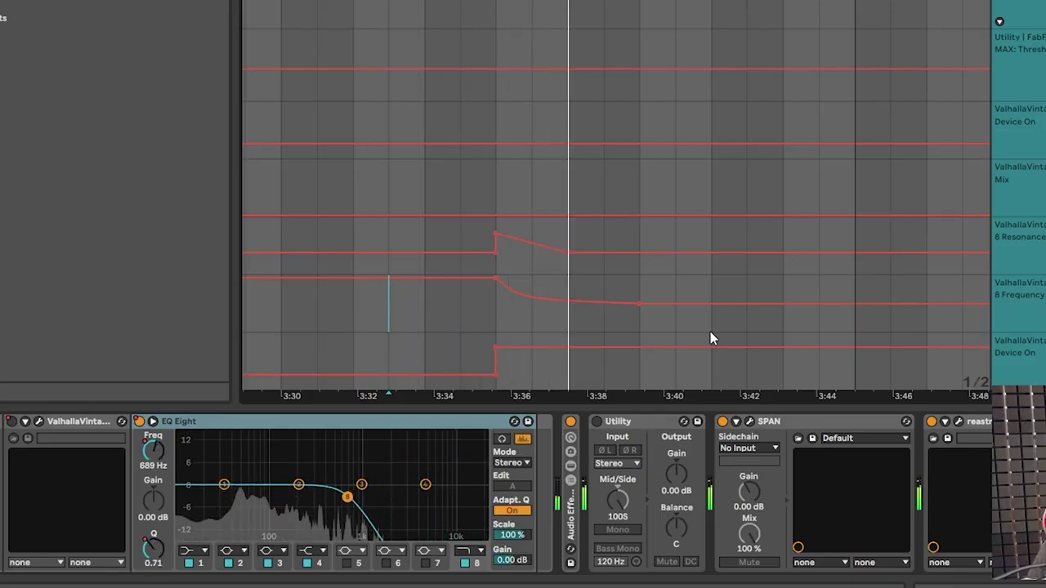
key(space)
click(533, 318)
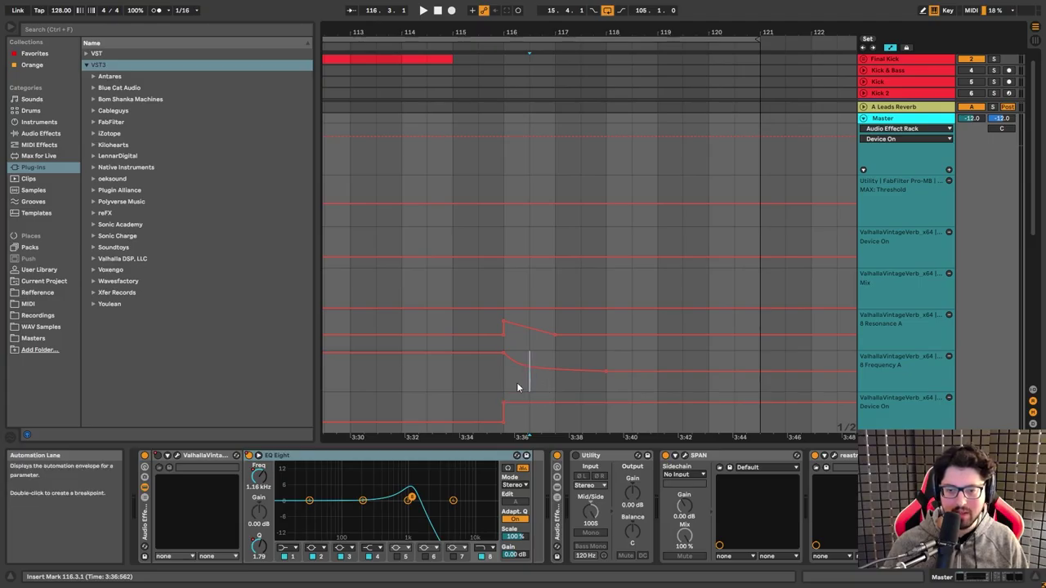
click(510, 380)
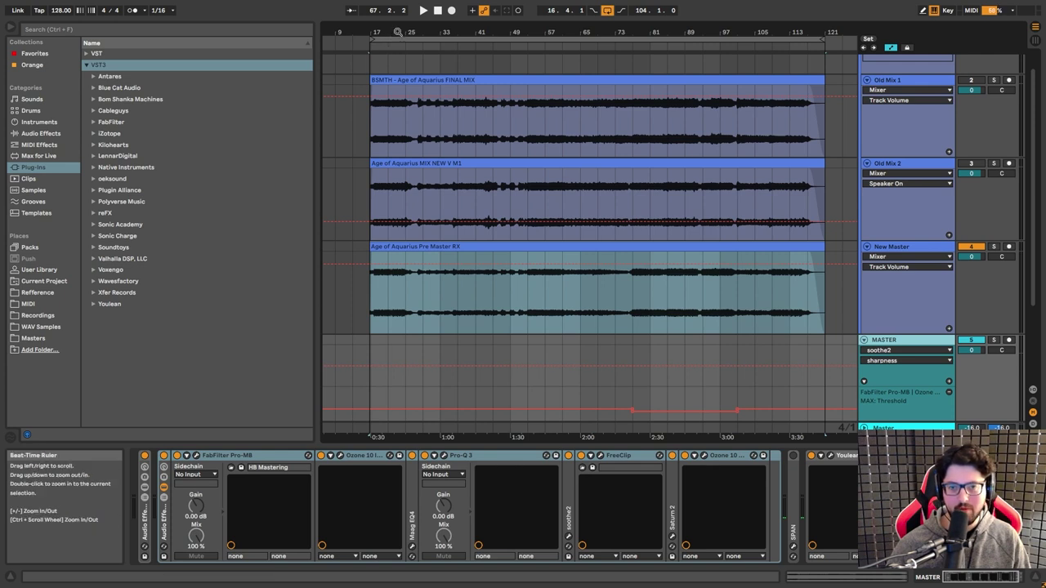
Examine section levels in the Age of Aquarius Pre Master RX clip by selecting 77.1.1–97.1.1, 109.1.1–117.1.1, 29.1.1–49.1.1 and 101.1.1–109.1.1
mouse_move(398, 32)
mouse_down()
mouse_move(399, 51)
mouse_move(416, 32)
mouse_up()
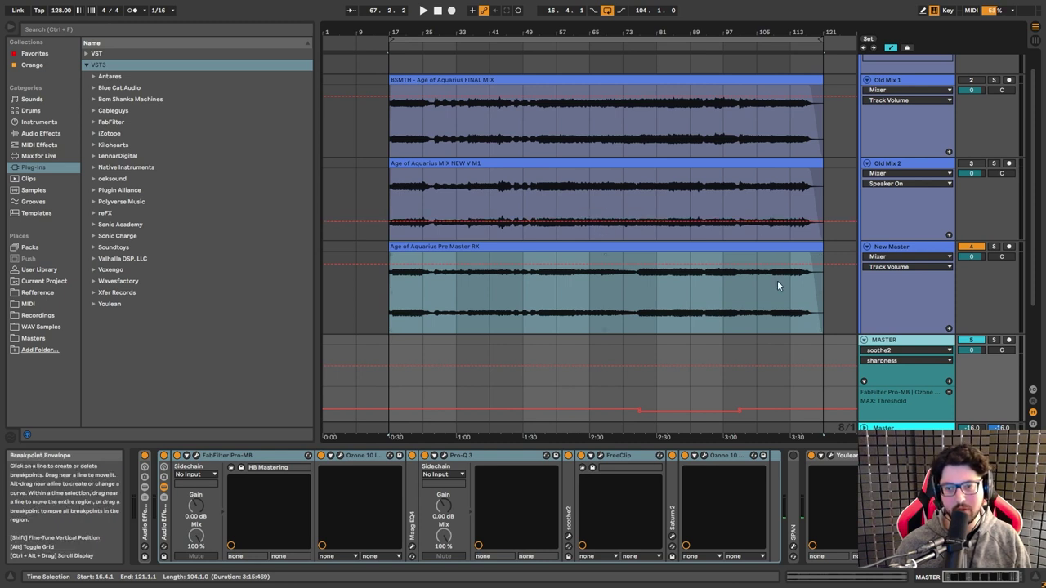
click(870, 301)
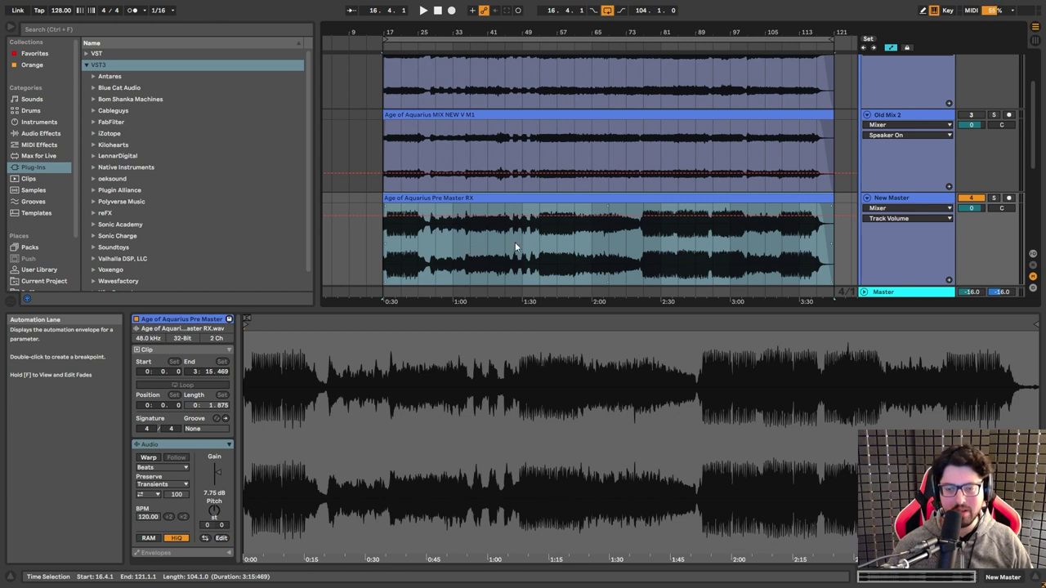
drag(662, 251, 734, 242)
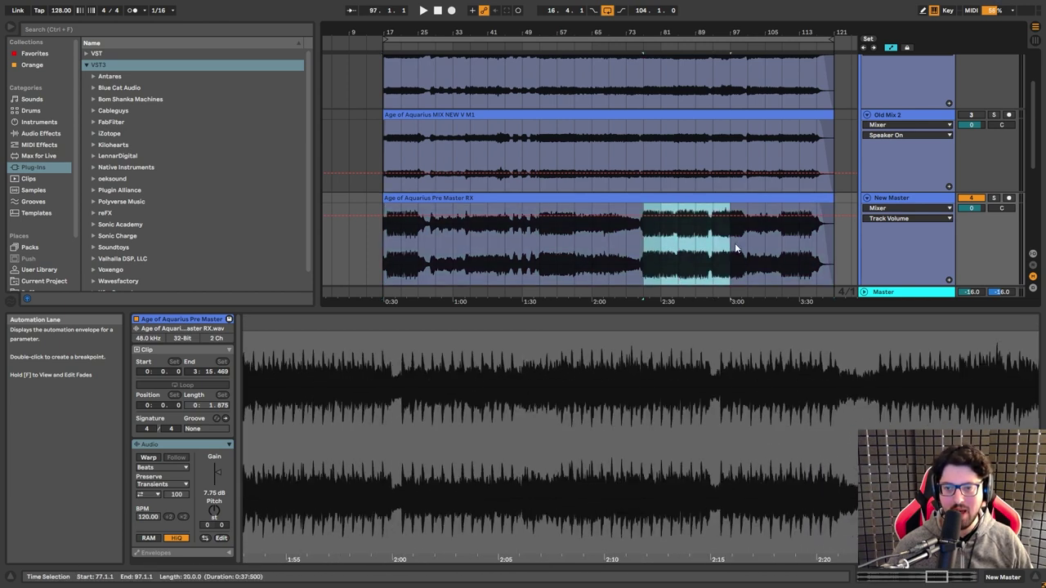
drag(541, 242, 811, 249)
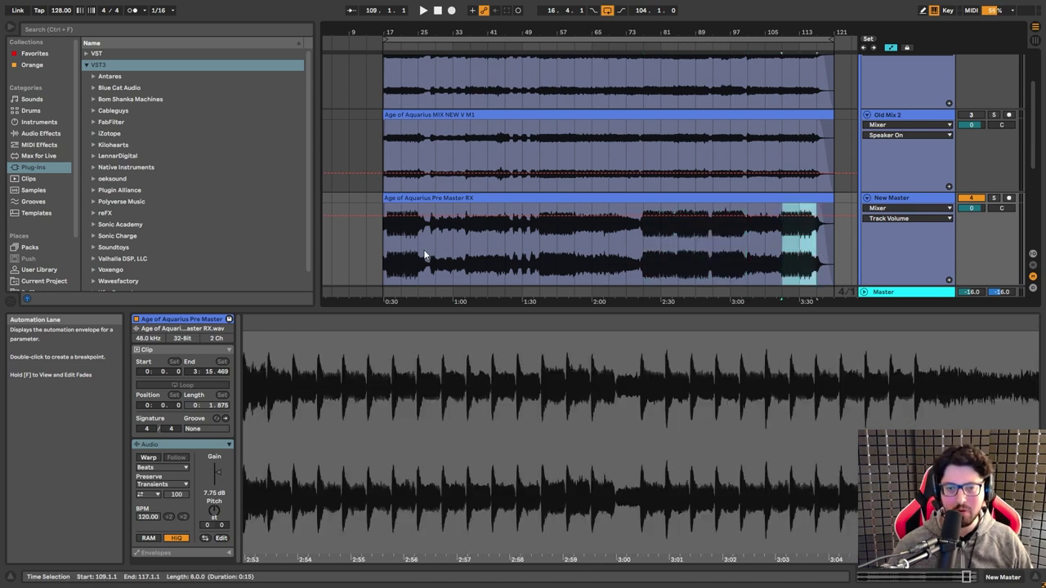
drag(421, 252, 522, 255)
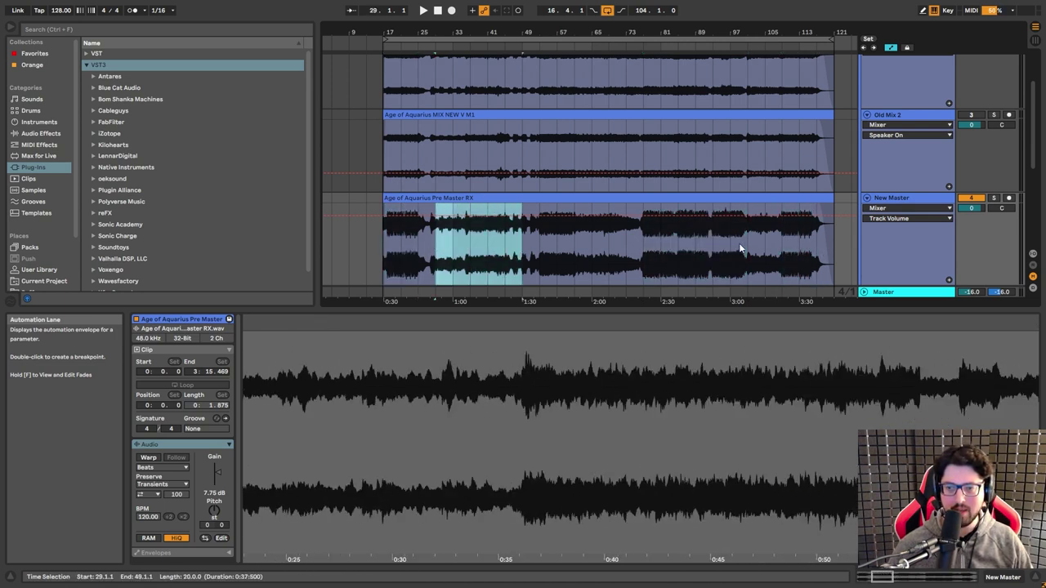
drag(747, 245, 782, 247)
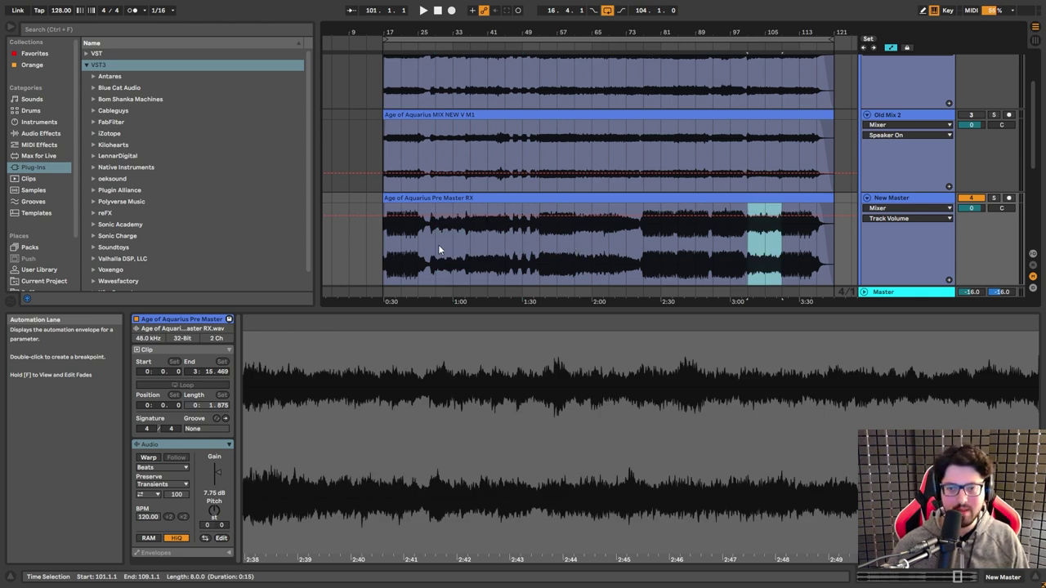
Compare the full waveforms of the Age of Aquarius MIX NEW V M1 and Age of Aquarius Pre Master RX clips
scroll(438, 244, up, 2)
click(559, 153)
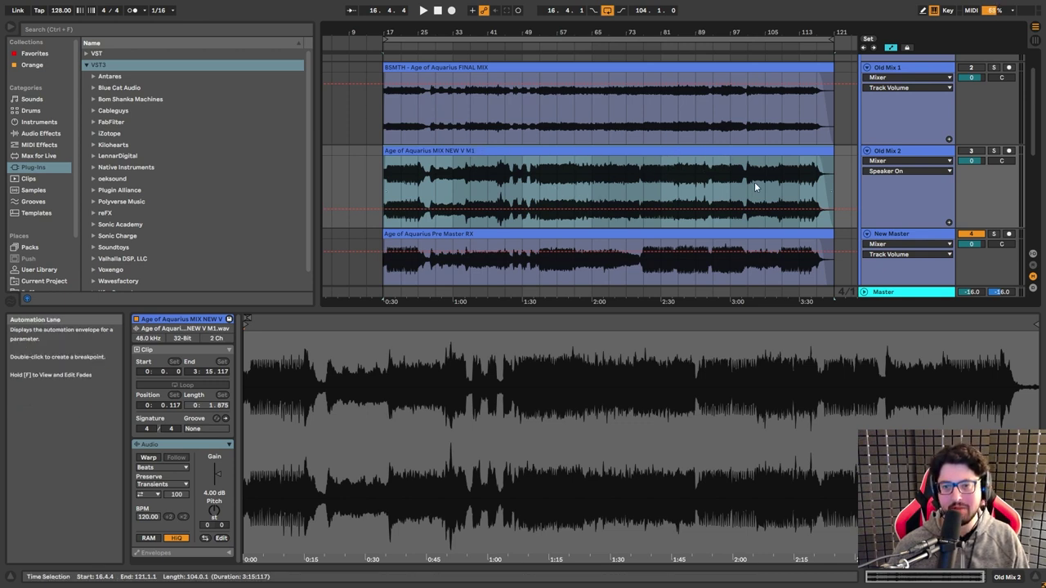
scroll(602, 201, down, 2)
click(594, 201)
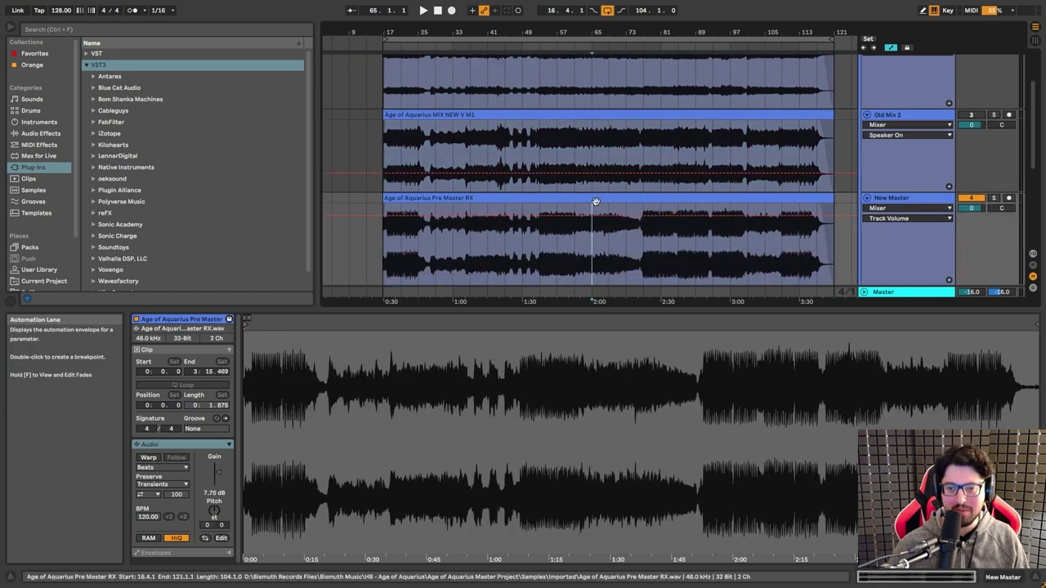
scroll(605, 205, up, 2)
click(598, 162)
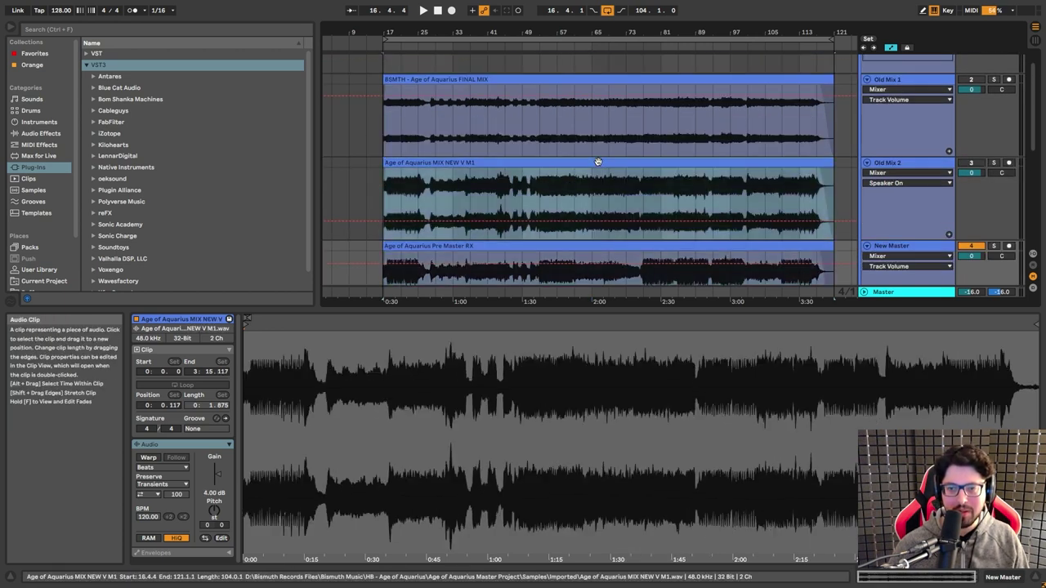
scroll(695, 179, down, 3)
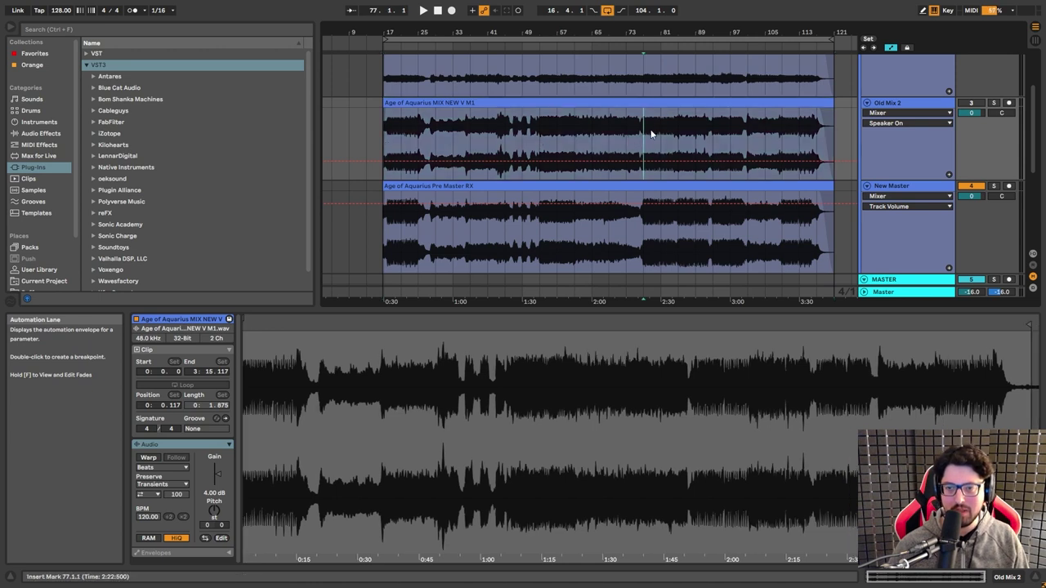
Compare the dynamics leading up to bar 77 by selecting sections in the Old Mix 2 and New Master clips
mouse_move(643, 134)
mouse_down()
mouse_move(569, 132)
mouse_move(626, 139)
mouse_up()
drag(518, 150, 455, 149)
drag(632, 139, 492, 142)
drag(521, 224, 626, 224)
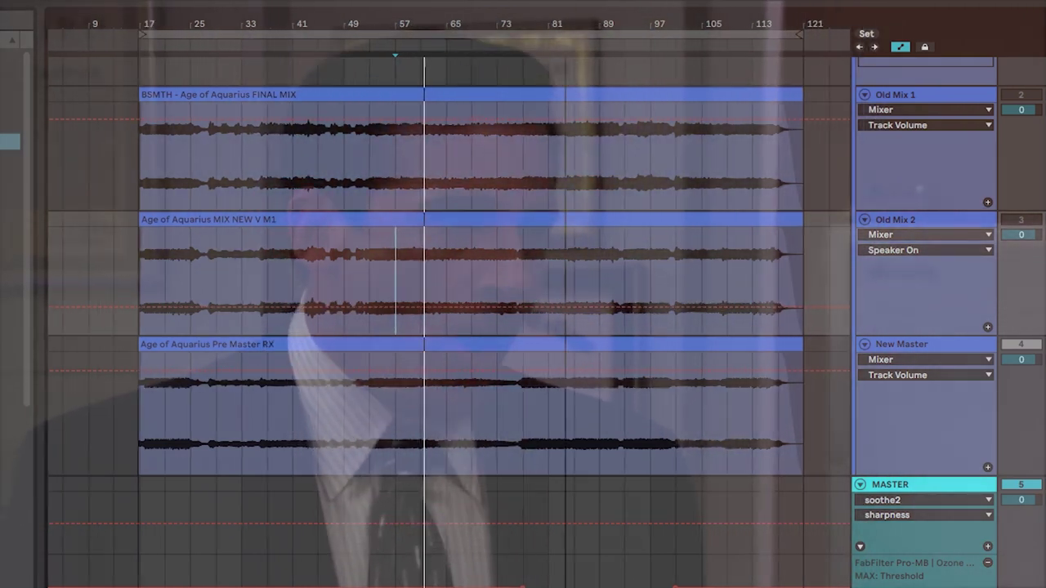
Inspect the drop at 77.1.1 across the three mixes, and select 49.1.1 to 113.1.1 on Old Mix 2 and the corresponding New Master section
scroll(523, 289, up, 5)
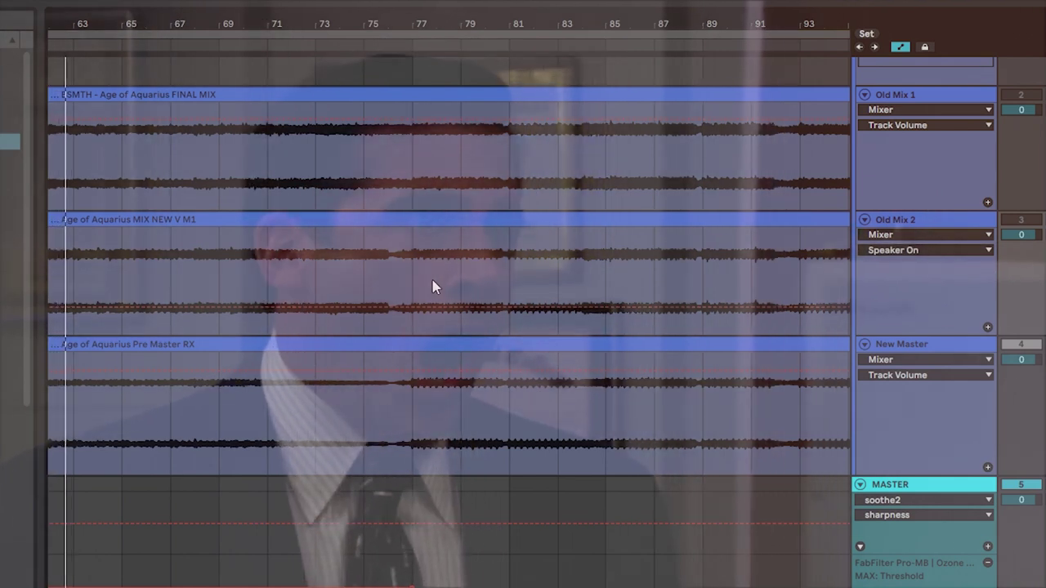
click(413, 285)
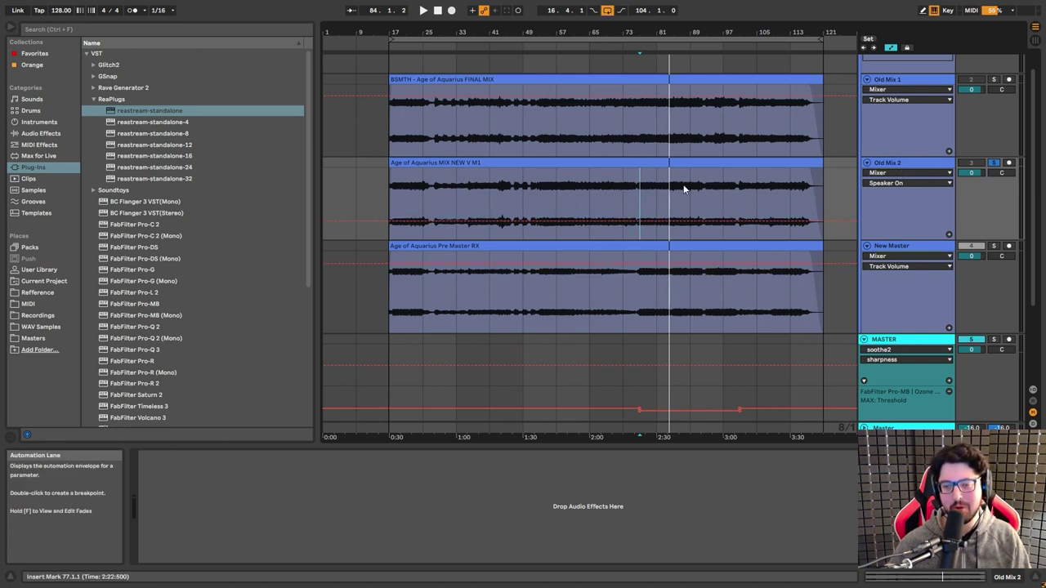
drag(655, 31, 668, 70)
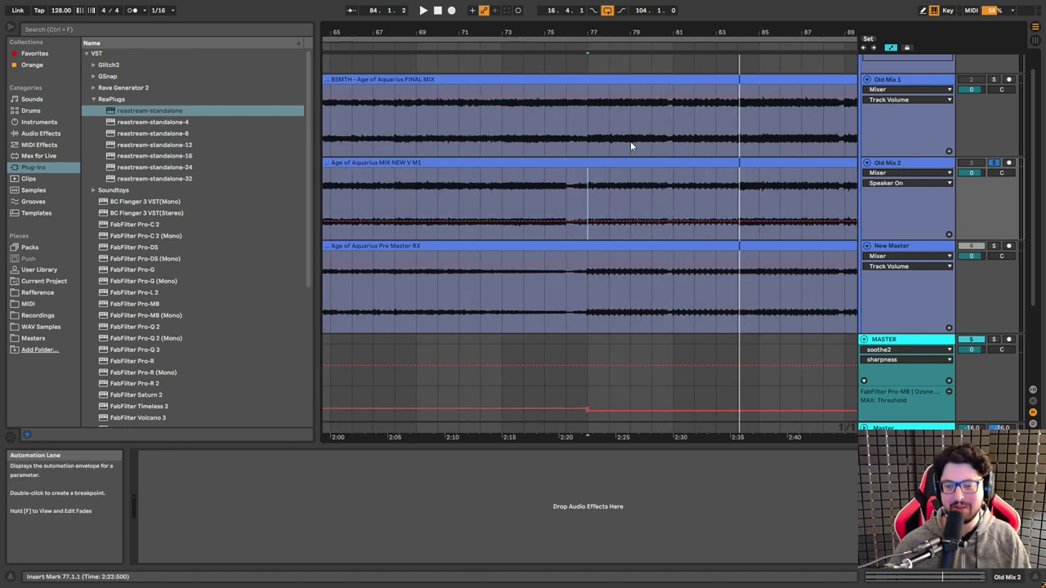
drag(624, 32, 624, 5)
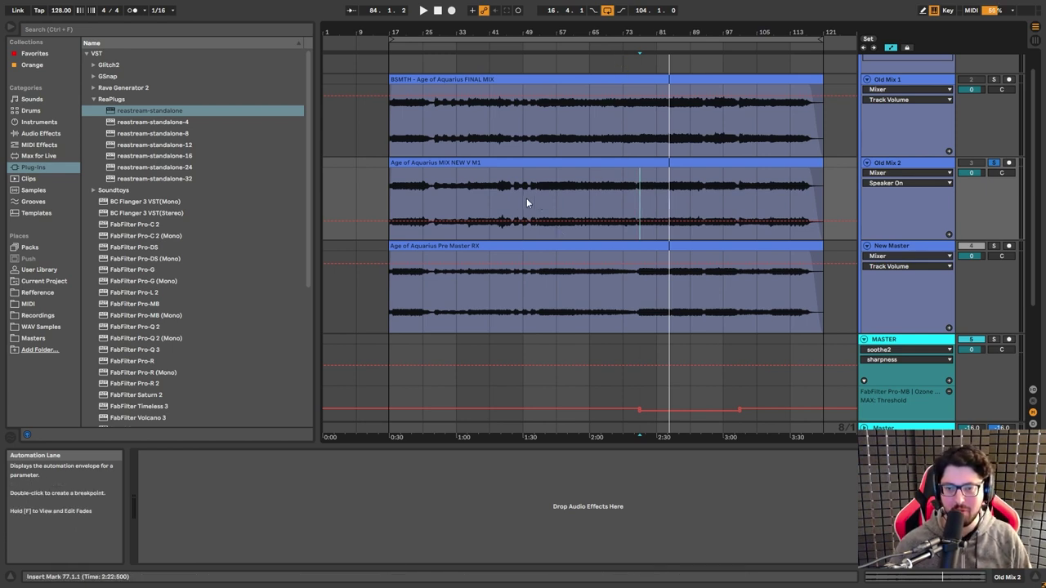
drag(526, 199, 781, 212)
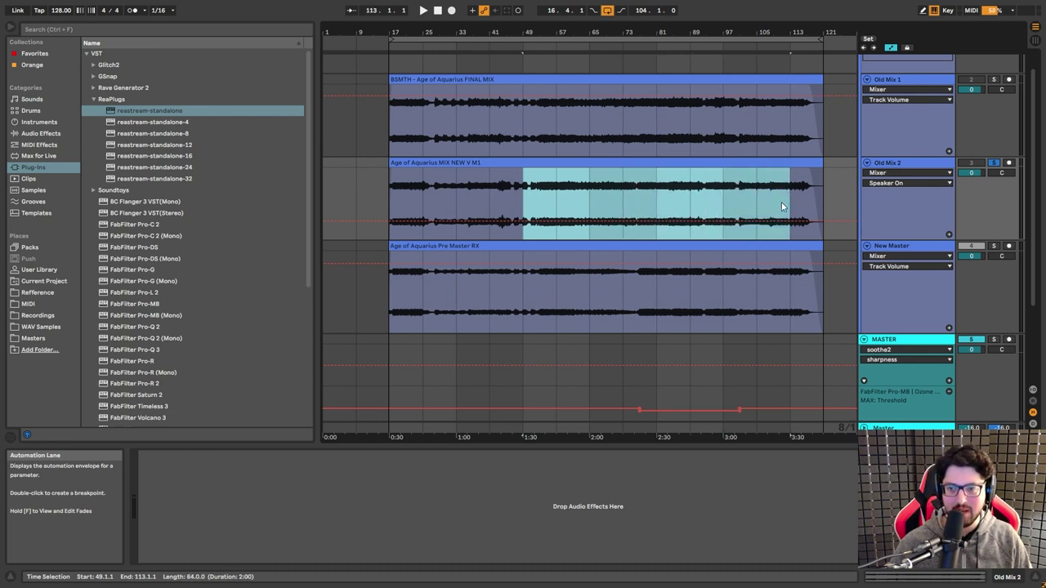
drag(524, 281, 694, 297)
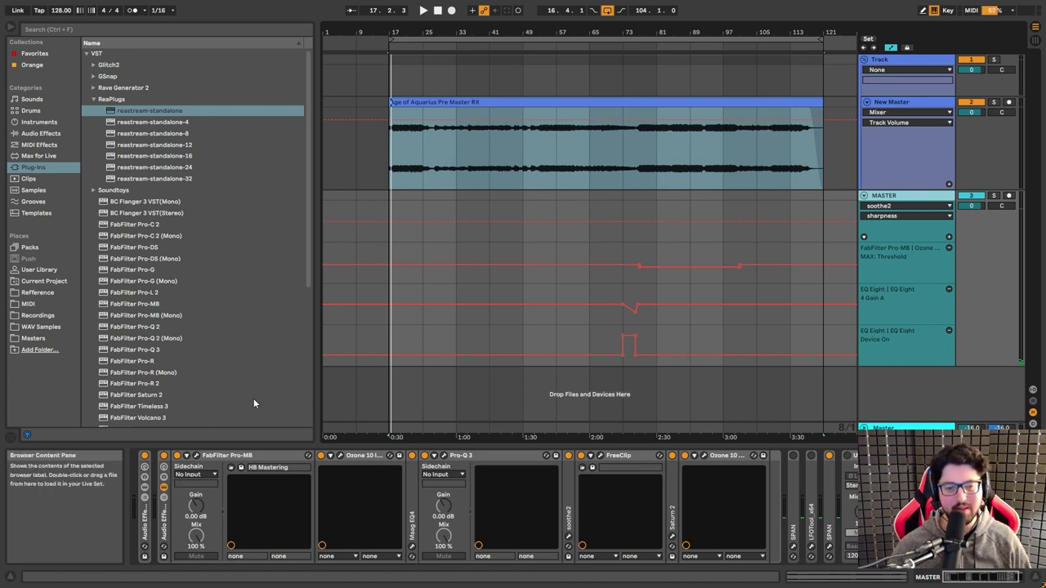
Try a Utility with -4.00 dB gain ahead of FabFilter Pro-MB on MASTER, delete it, and open the Pre Master RX clip's gain settings
drag(855, 456, 201, 455)
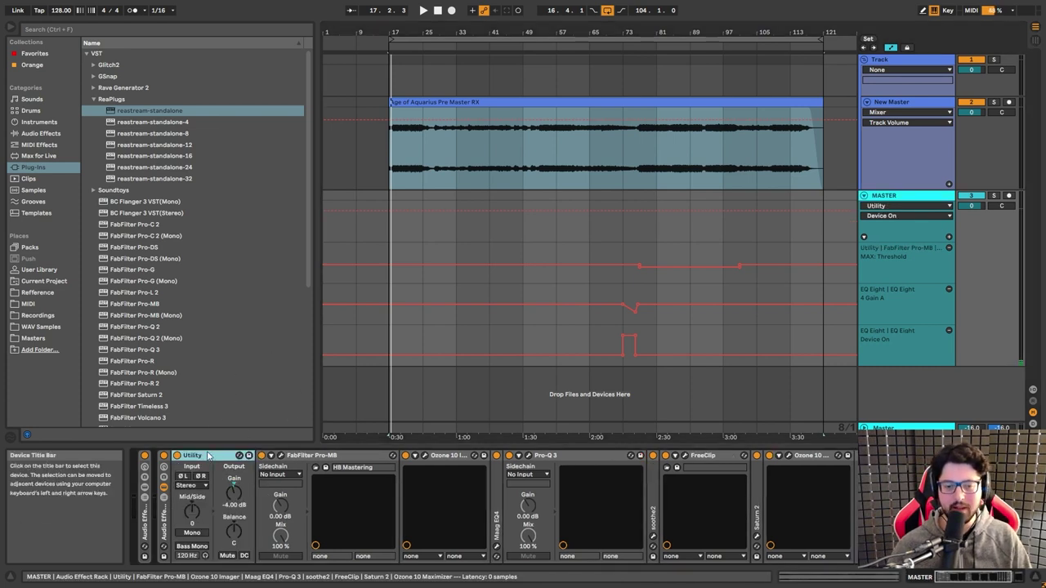
key(Delete)
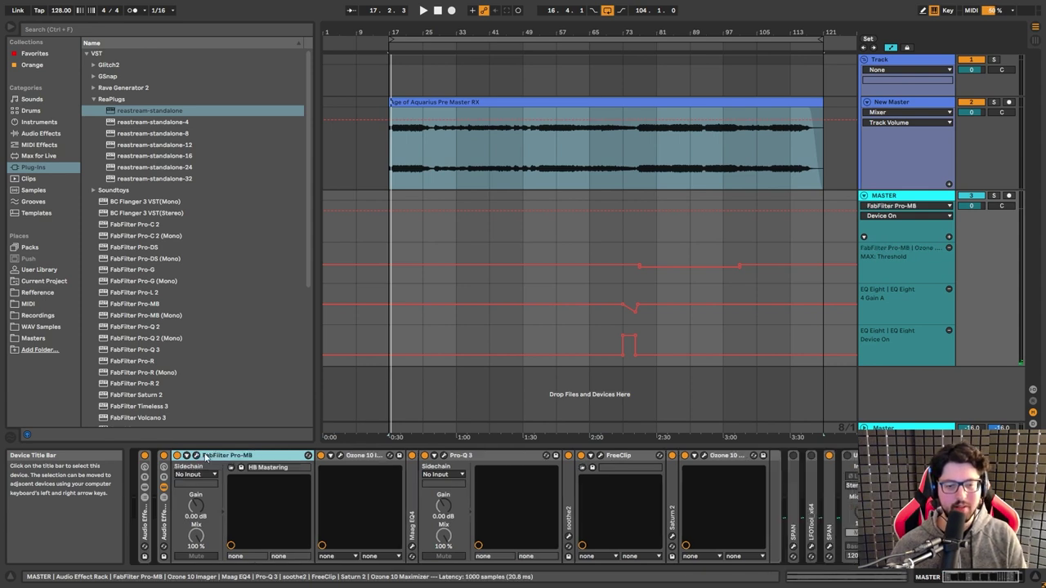
double_click(506, 102)
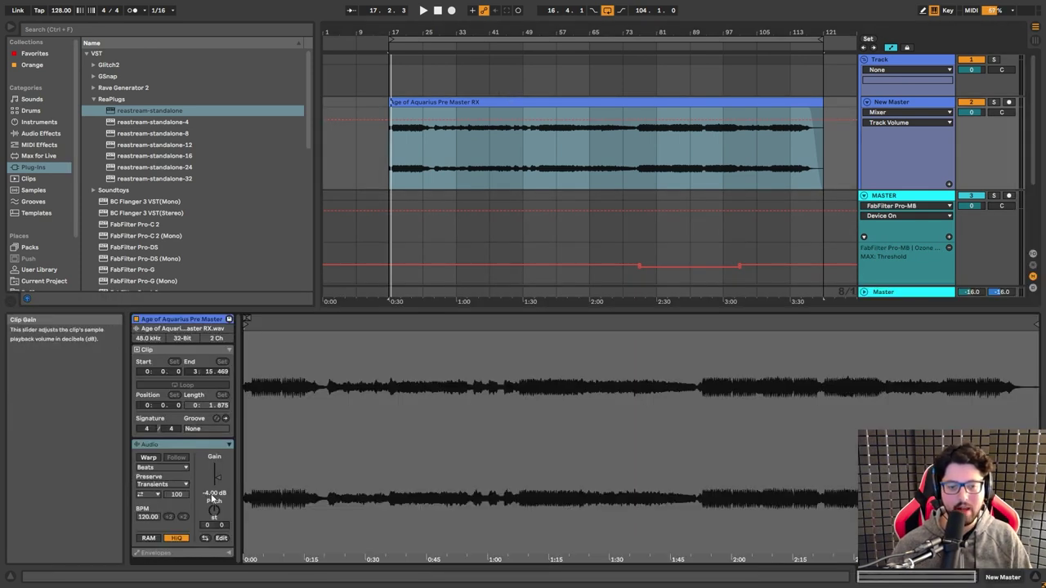
Examine FabFilter Pro-MB on the MASTER track, checking the settings of Band 2, the pink low-mid band and the overall Mix amount
click(885, 196)
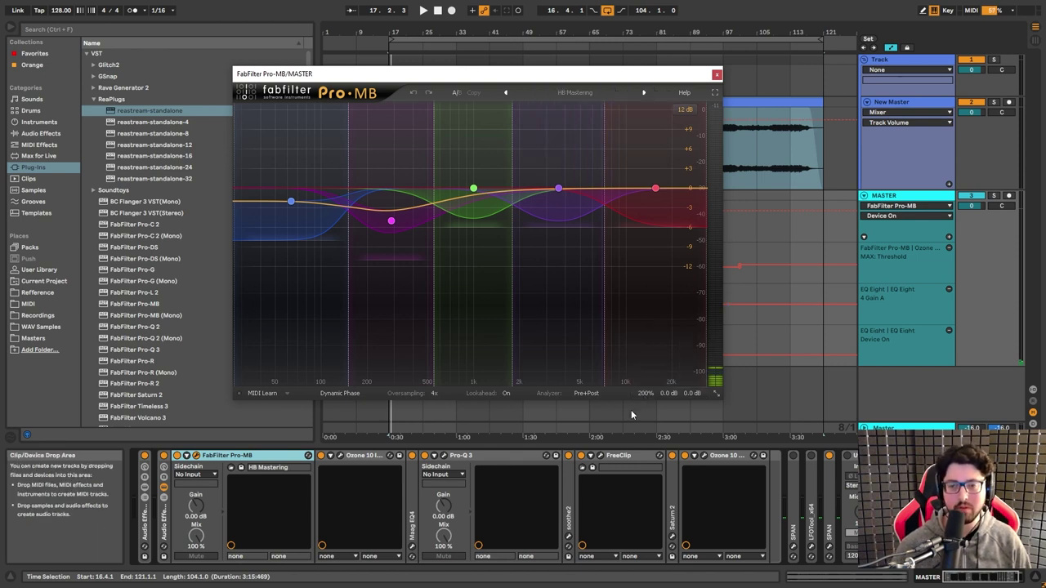
mouse_move(644, 398)
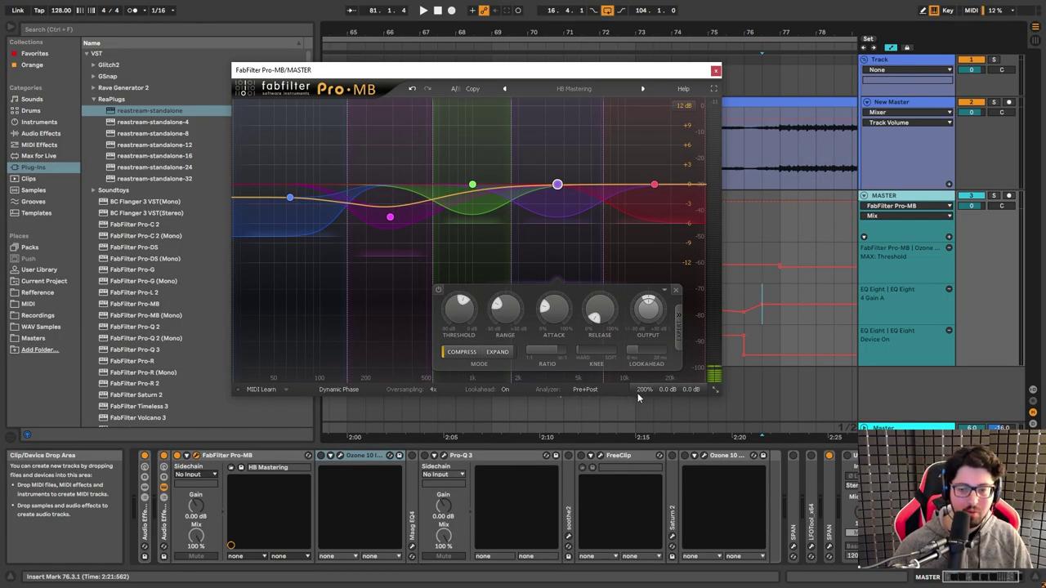
mouse_move(290, 196)
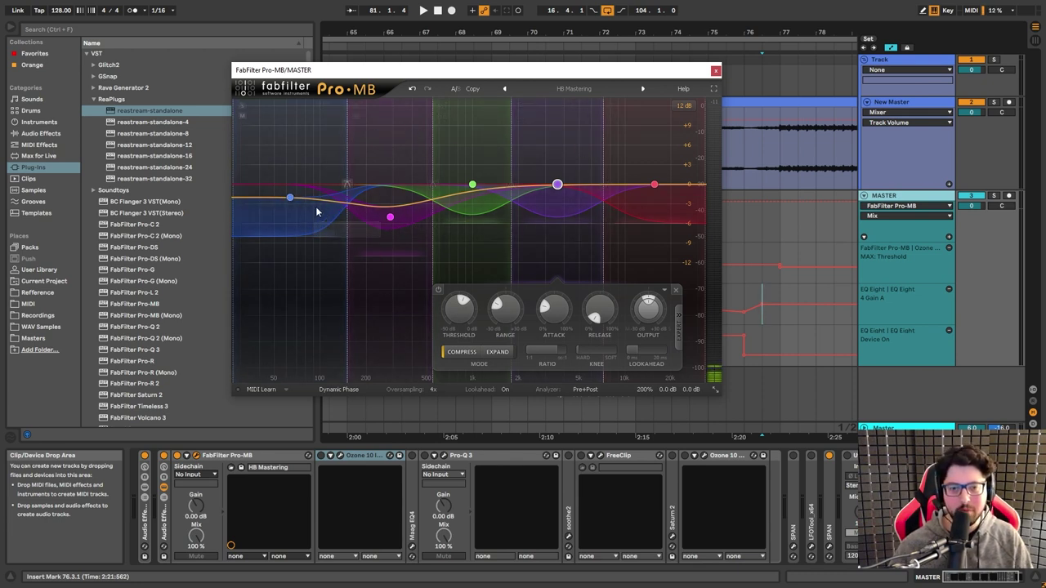
click(290, 197)
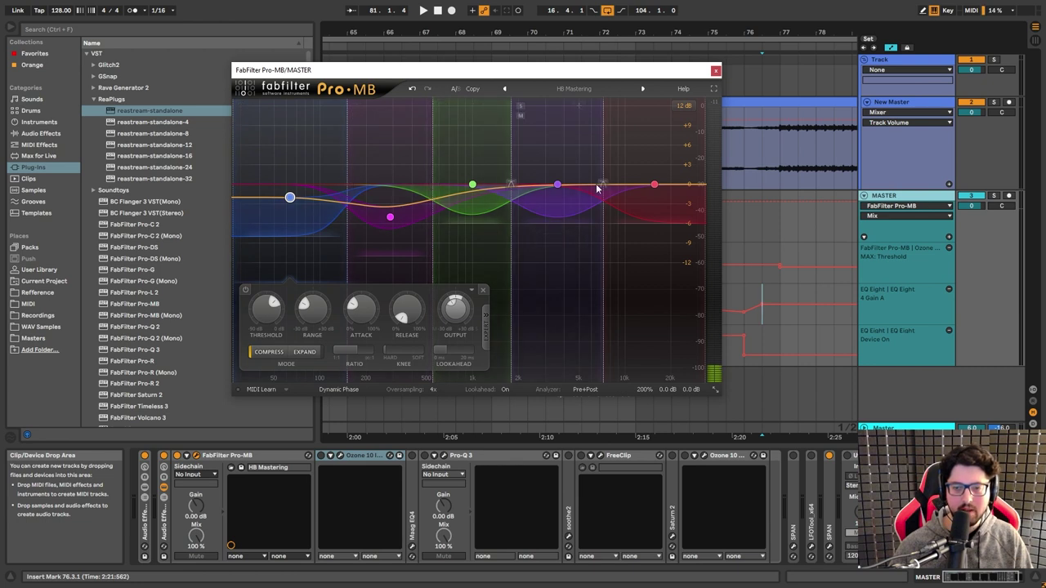
mouse_move(289, 197)
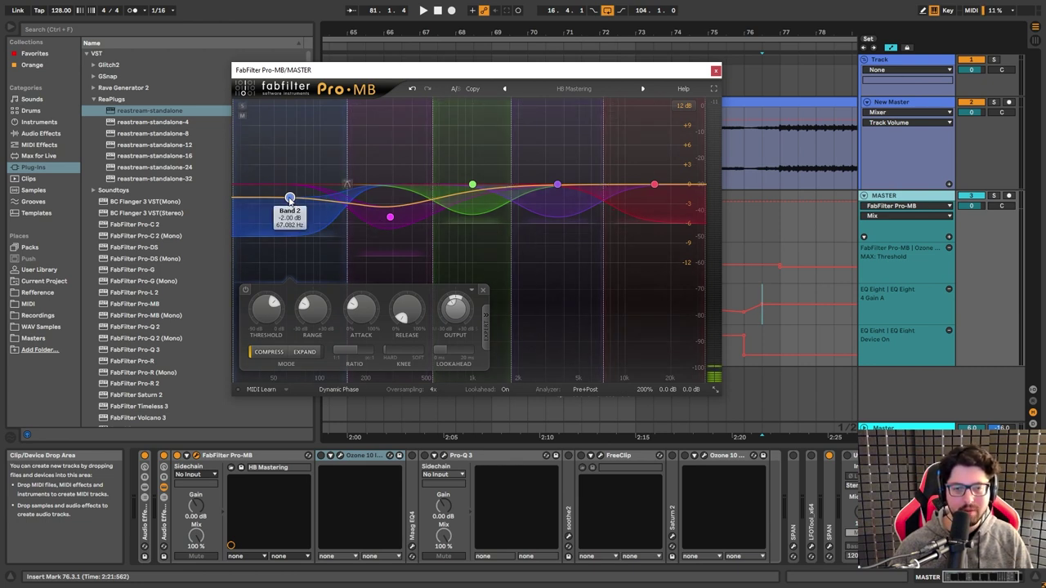
click(390, 218)
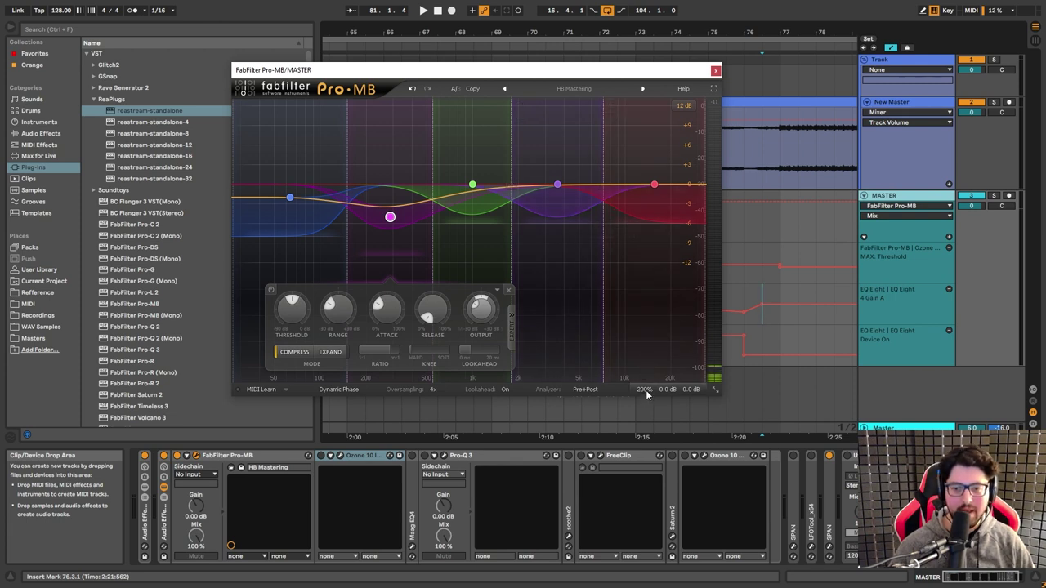
mouse_move(643, 392)
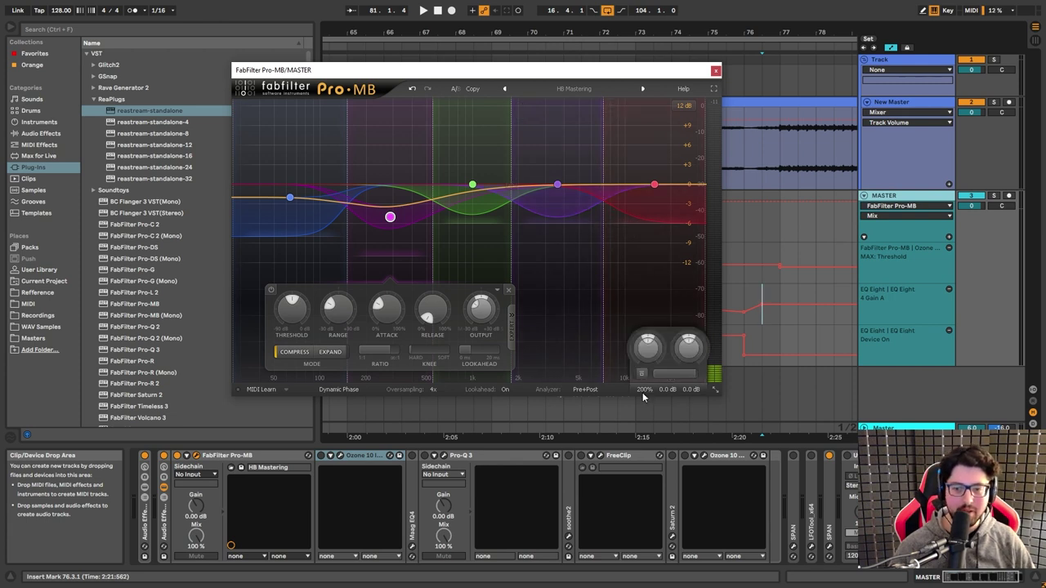
click(293, 199)
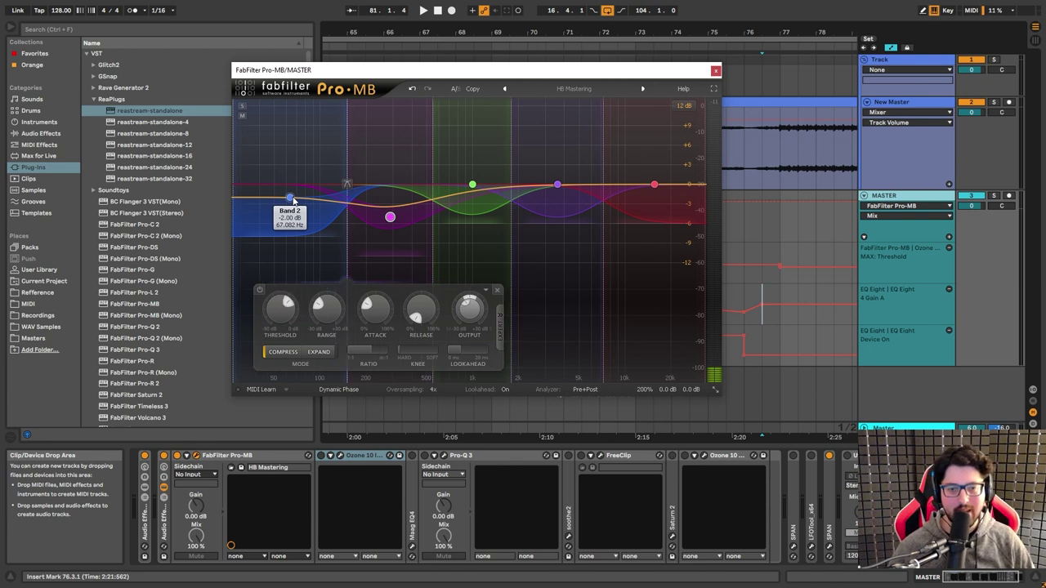
Select Pro-MB's pink low-mid band, and try lowering Band 4's level and raising the green mid band's level
click(390, 217)
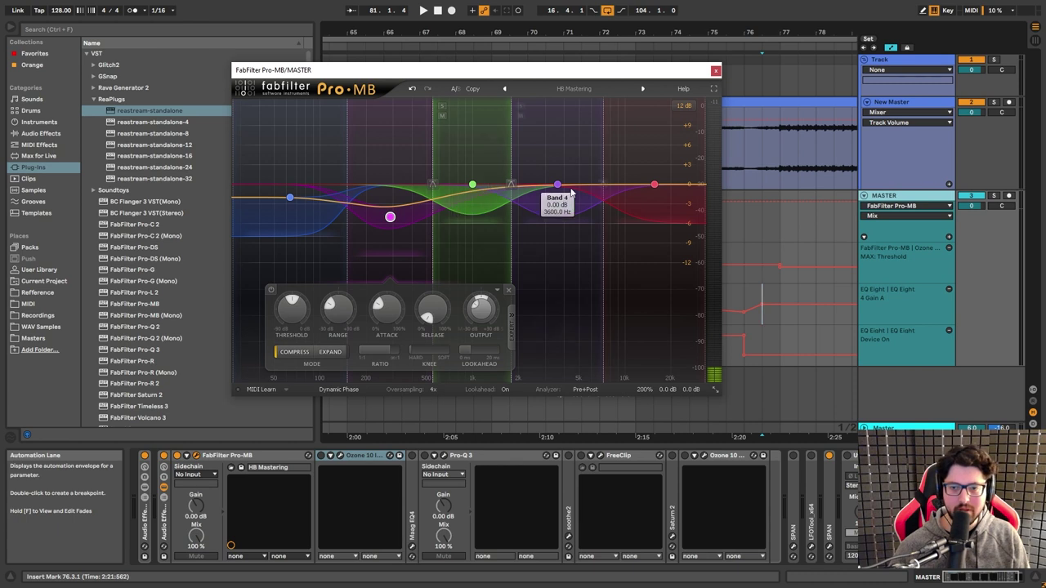
mouse_move(557, 185)
mouse_down()
mouse_move(557, 167)
mouse_move(556, 196)
mouse_up()
drag(473, 185, 472, 150)
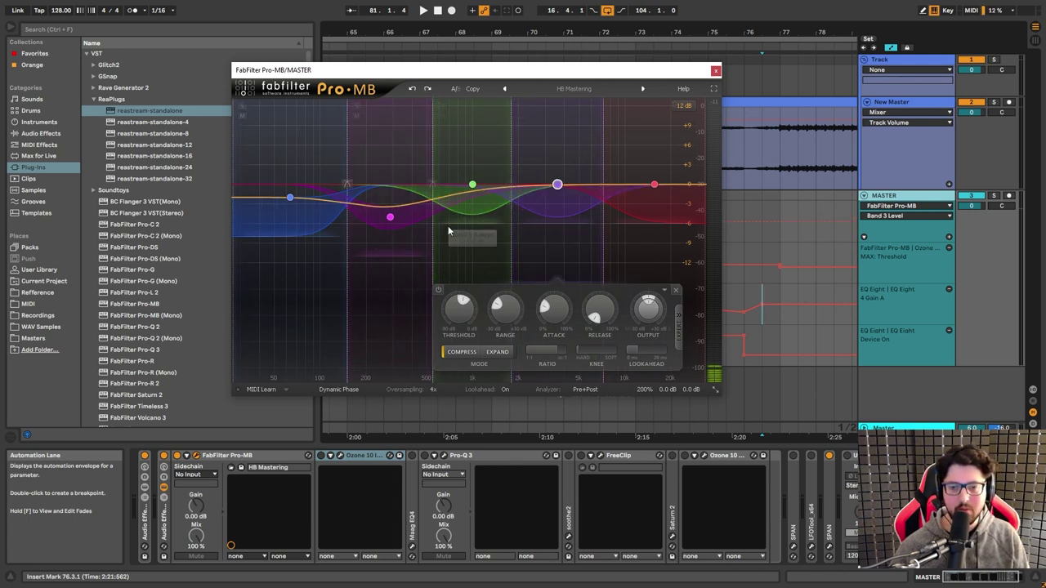
Examine Pro-MB's blue low band, its processing mode and its oversampling setting on the MASTER track
click(289, 197)
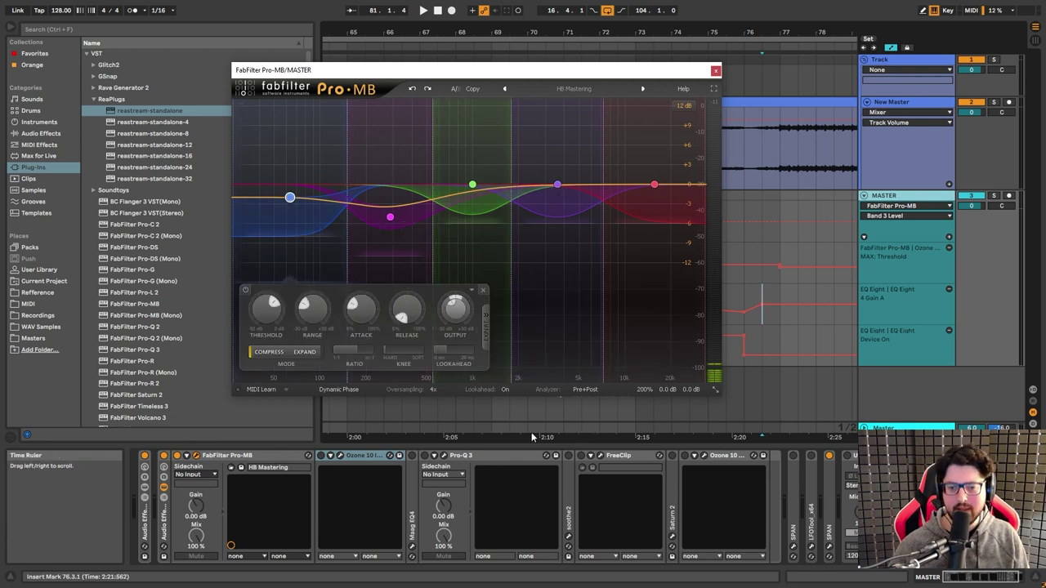
click(434, 391)
click(355, 393)
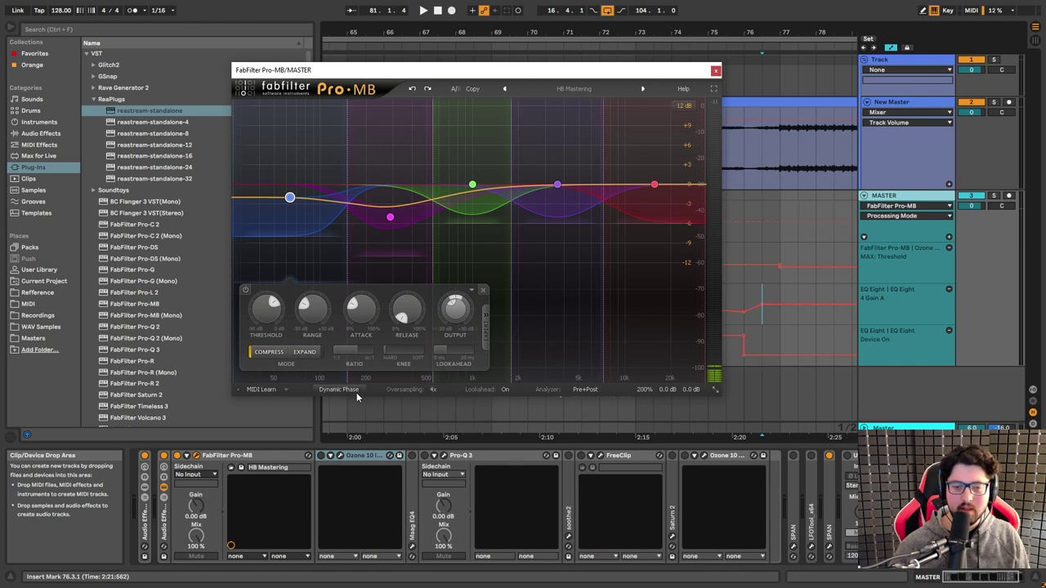
mouse_move(338, 391)
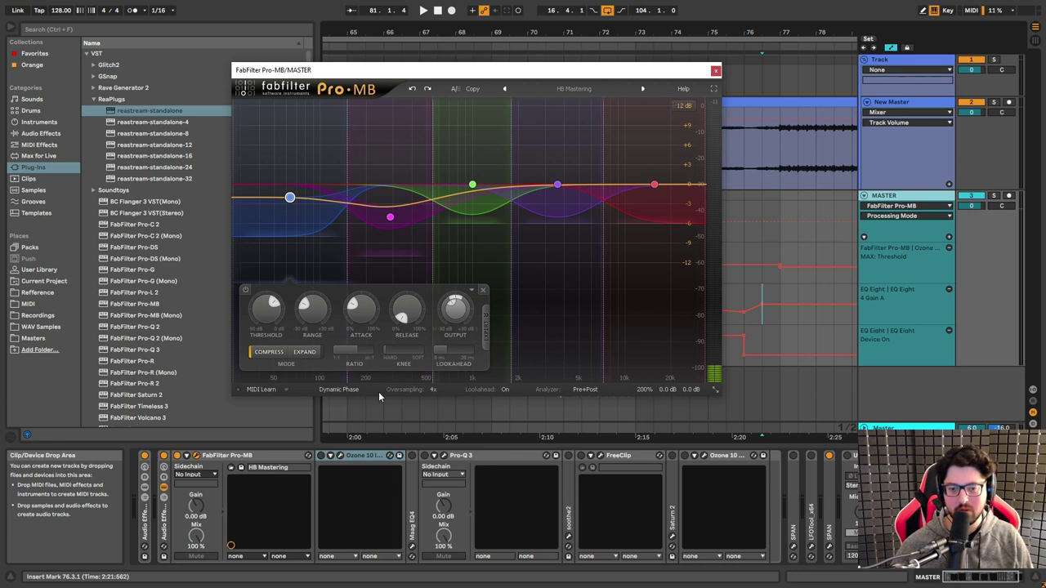
click(433, 391)
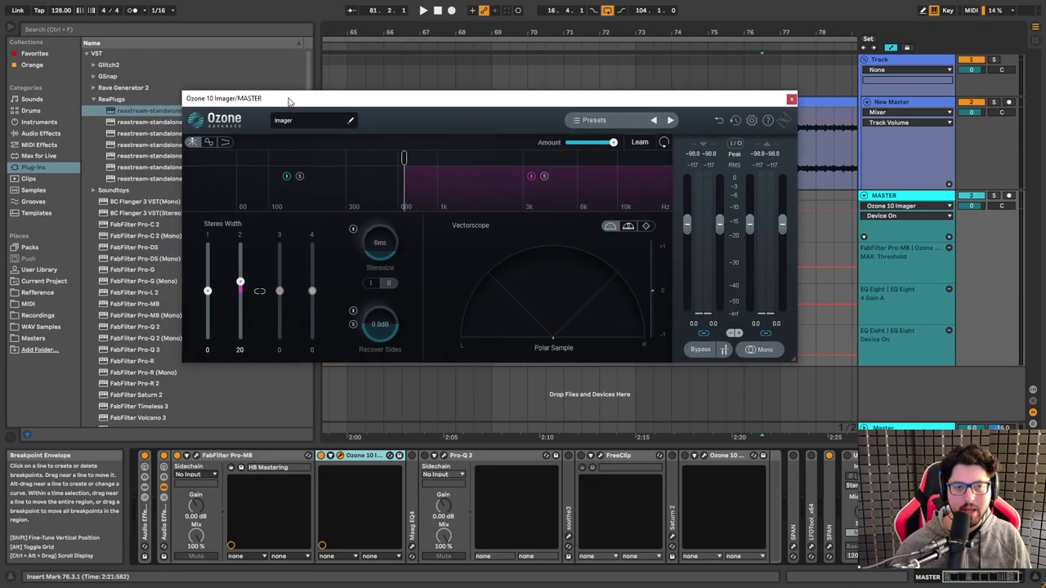
Play the track through Ozone 10 Imager on MASTER to examine the stereo width above 600 Hz in the Polar Sample vectorscope
drag(289, 100, 331, 116)
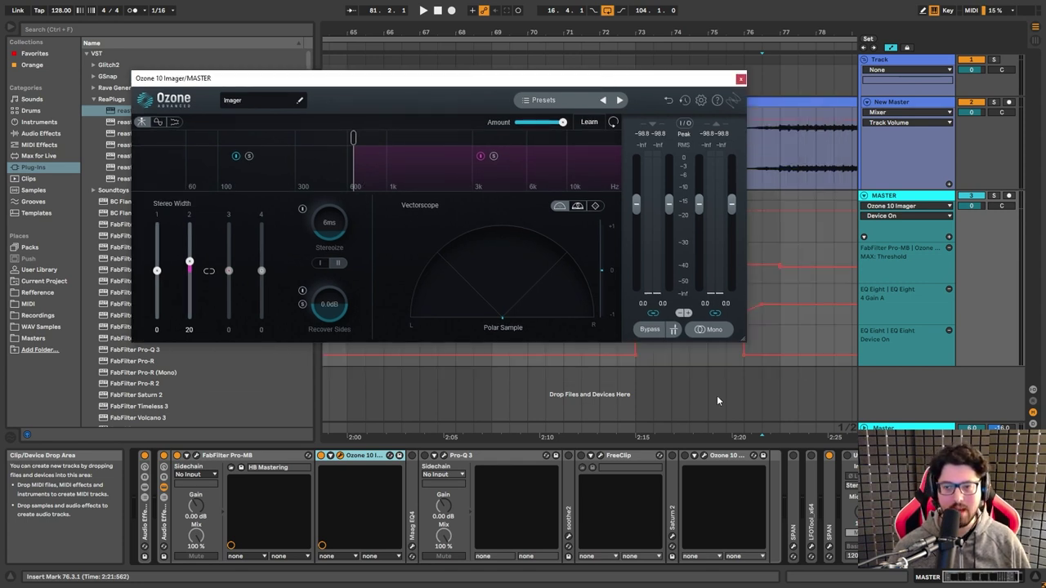
key(space)
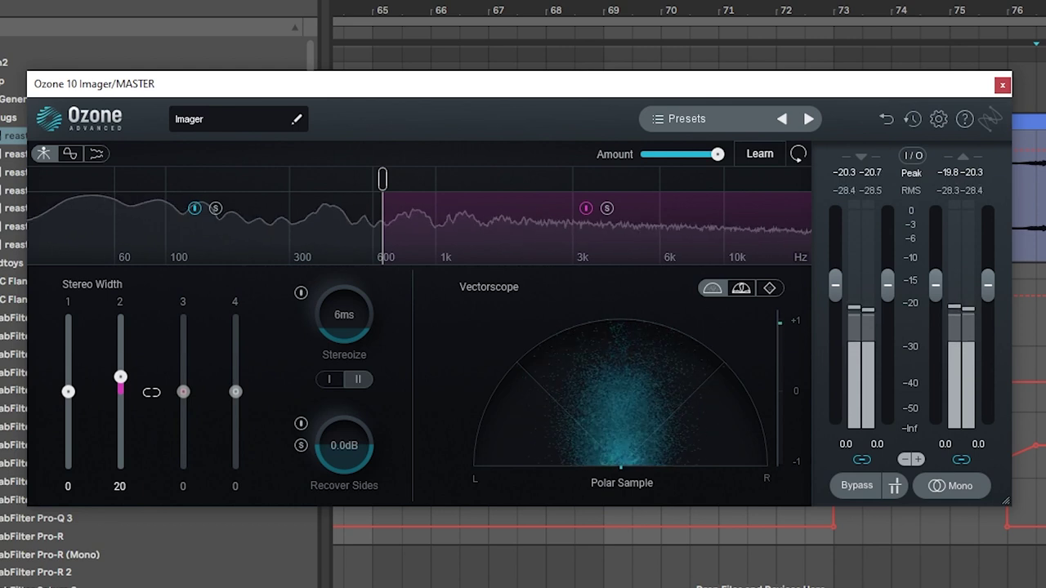
key(space)
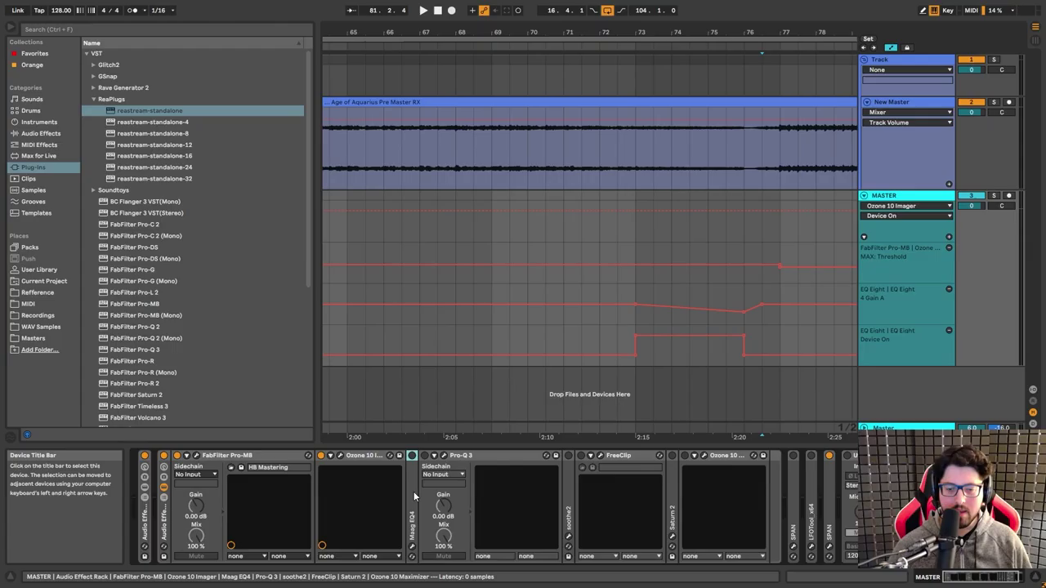
Open Maag EQ4 on the MASTER track and examine its Air Band and Air Gain settings
click(411, 546)
drag(370, 173, 588, 169)
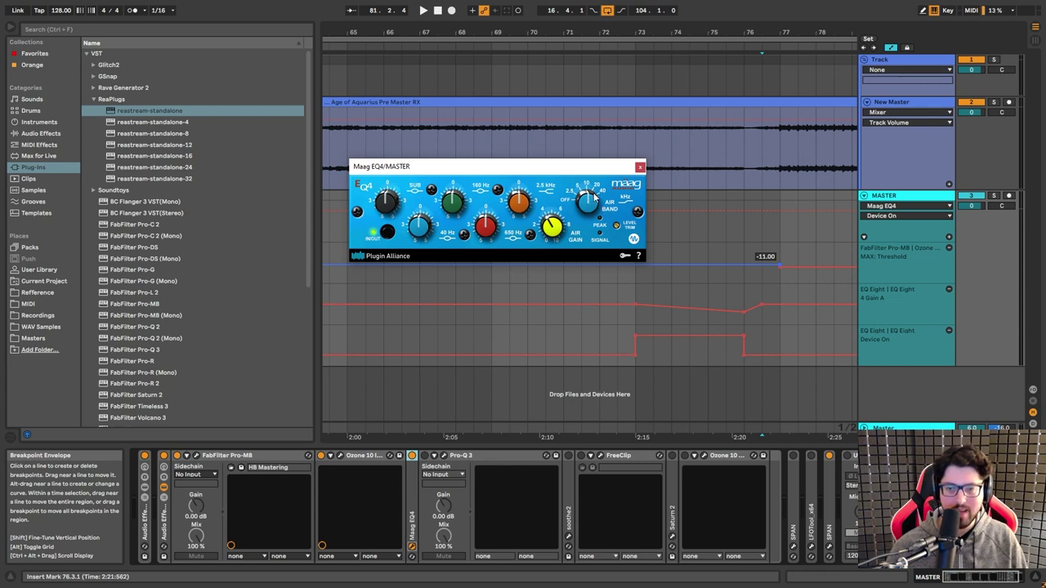
click(553, 228)
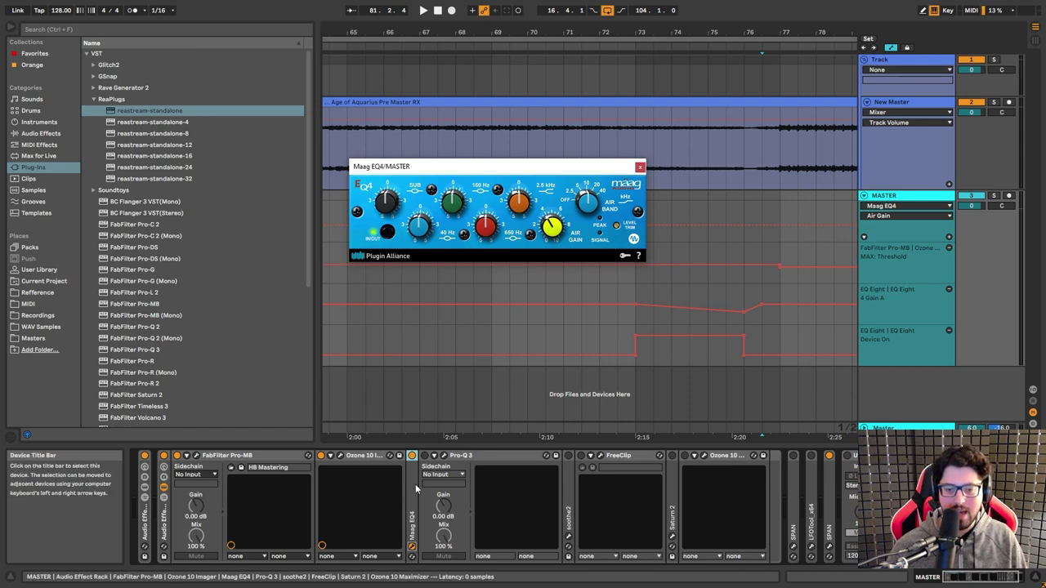
key(space)
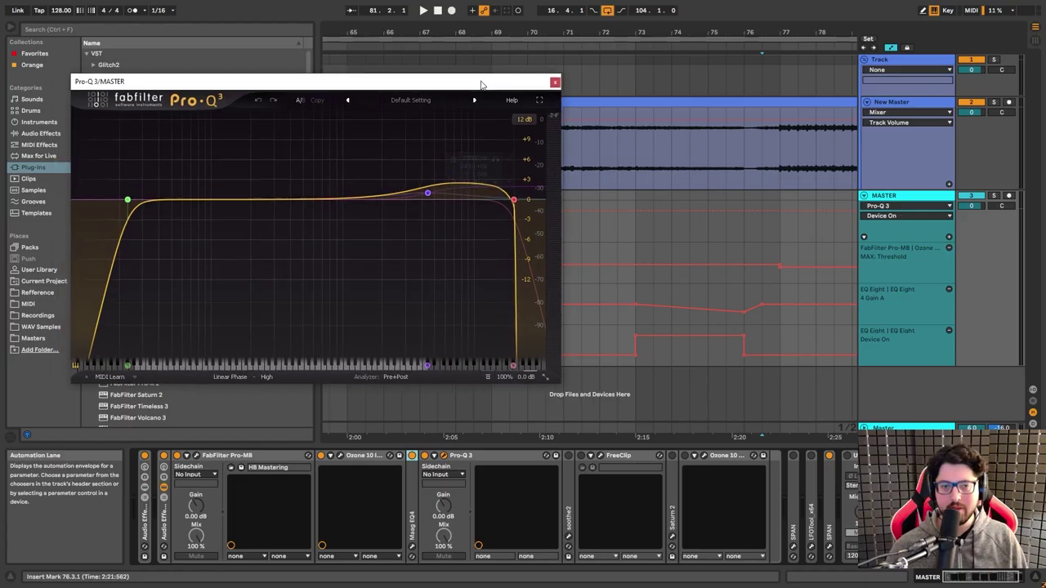
Examine the low cut and the frequencies and slopes of the two high cuts in Pro-Q 3 on MASTER
drag(481, 82, 620, 104)
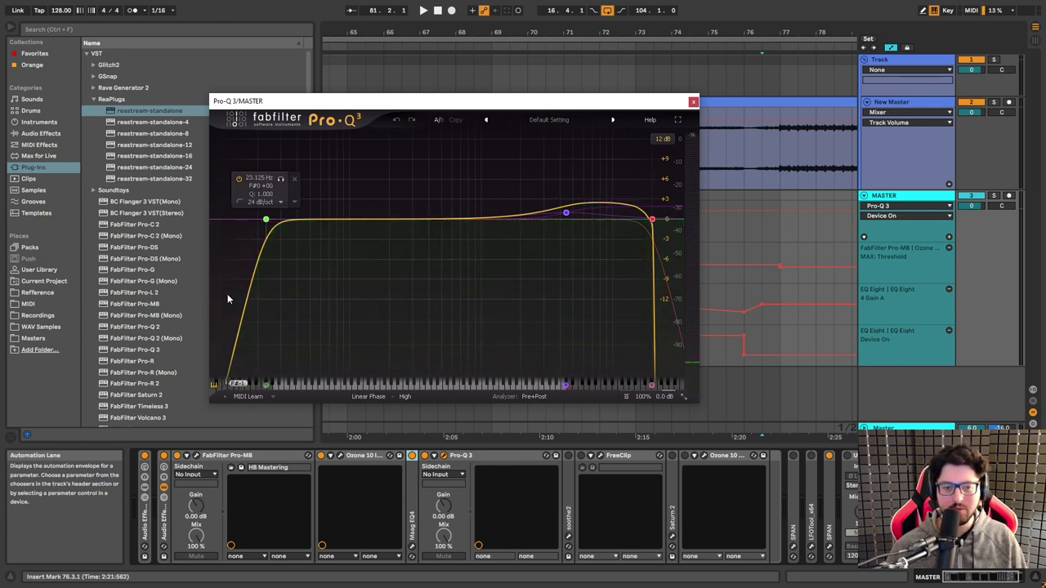
click(265, 221)
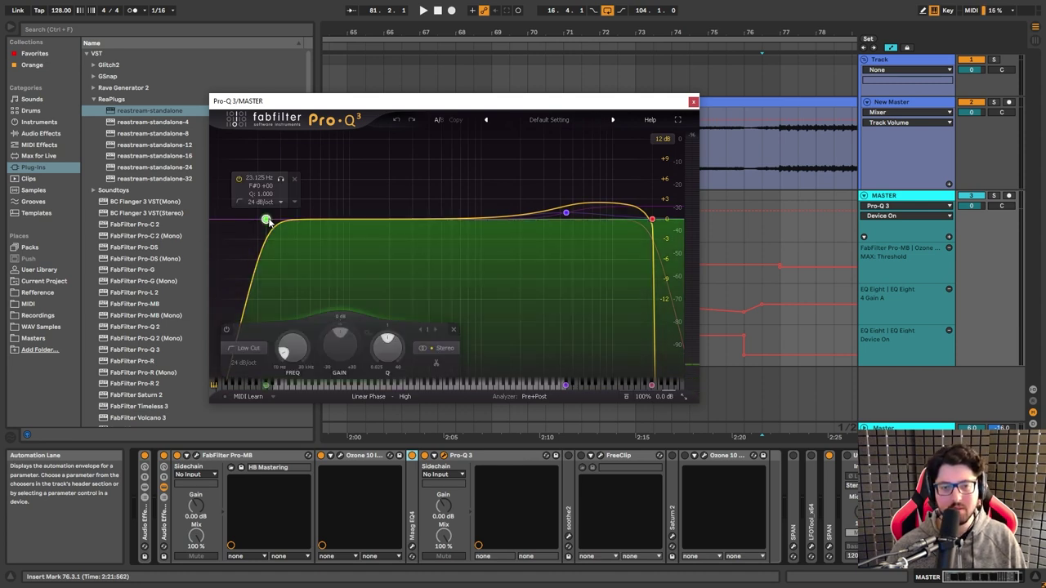
click(652, 219)
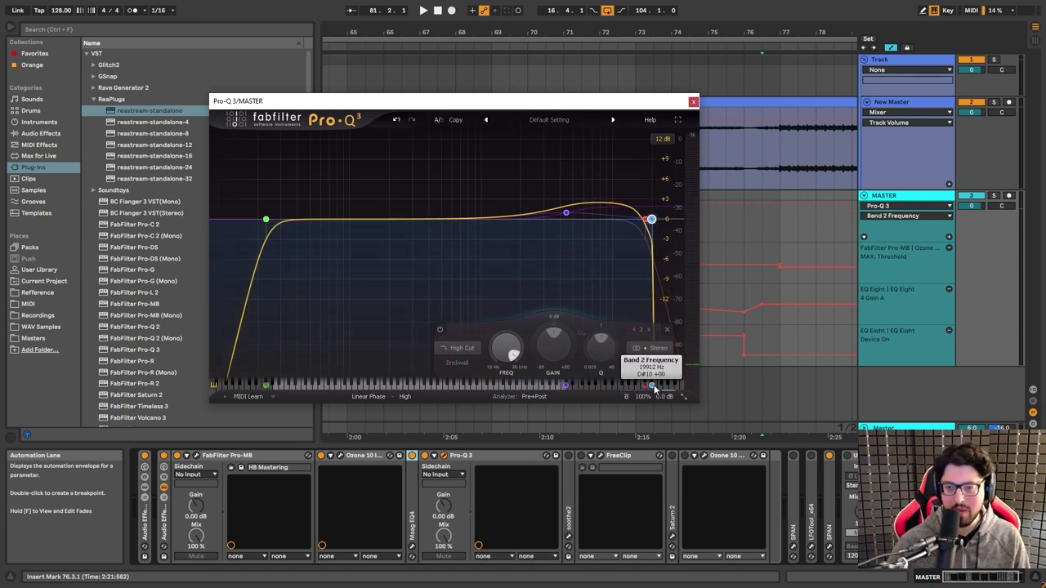
click(458, 363)
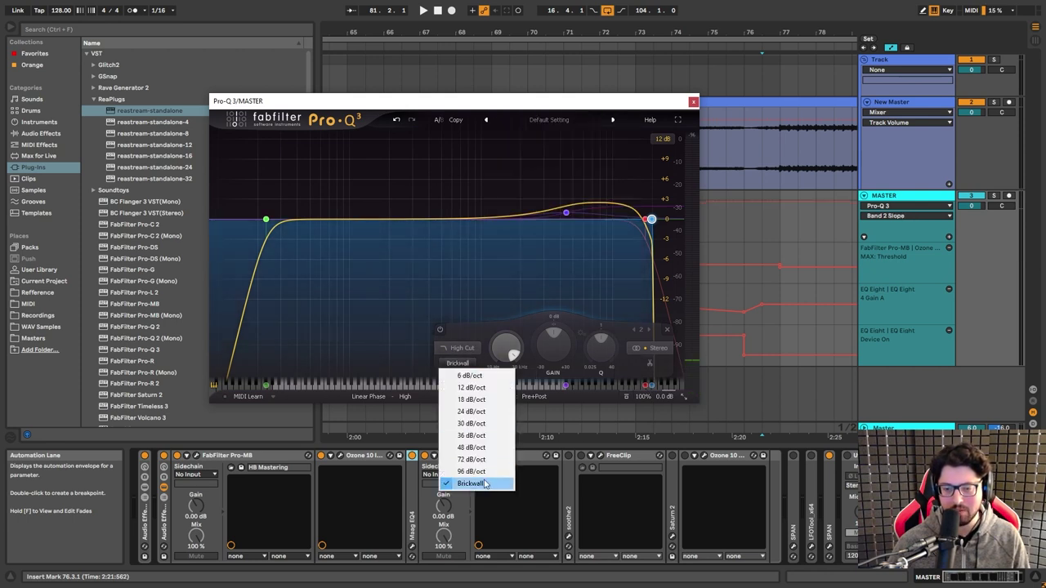
click(472, 410)
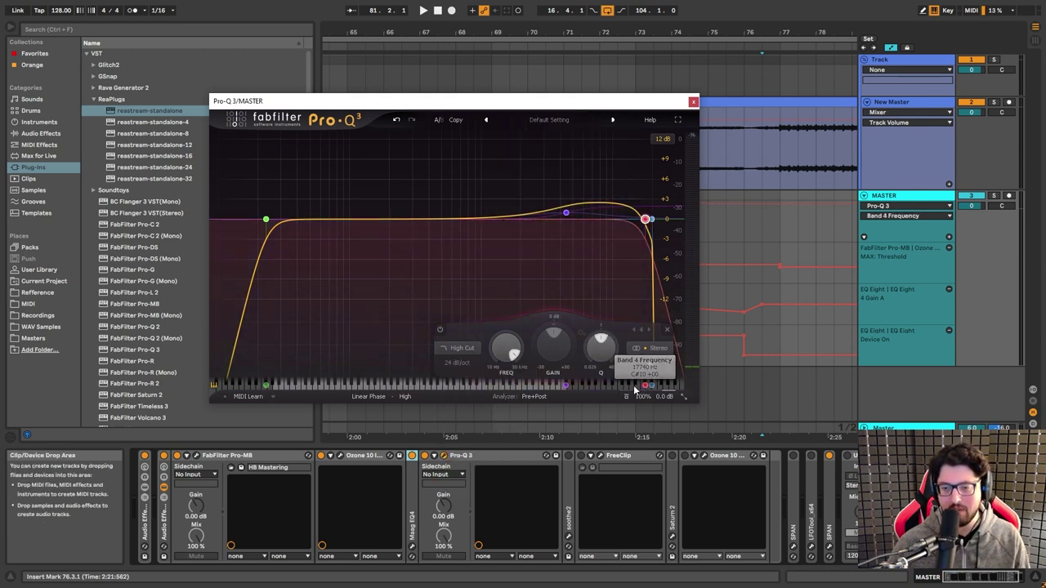
click(459, 363)
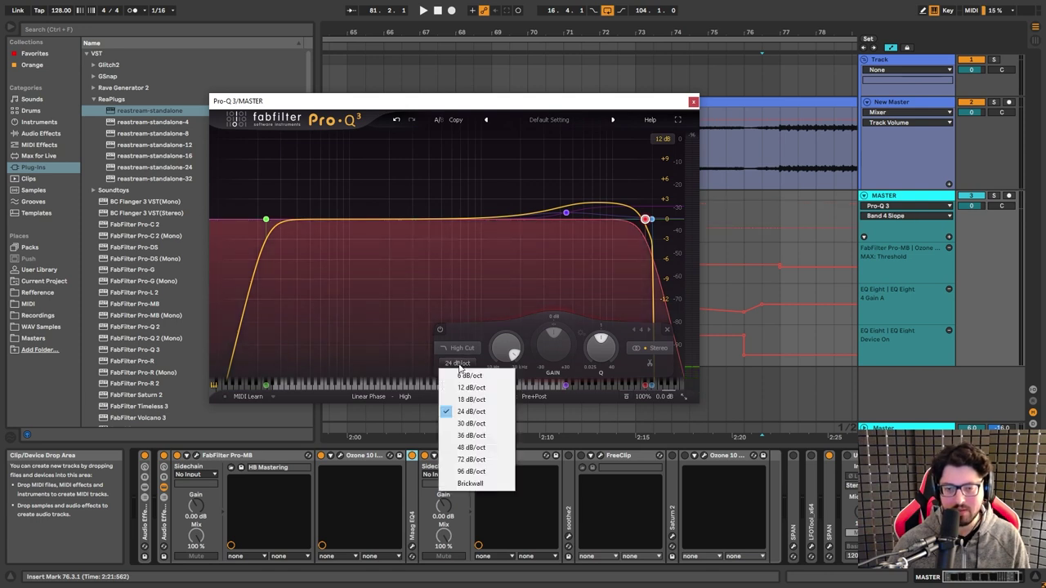
click(514, 325)
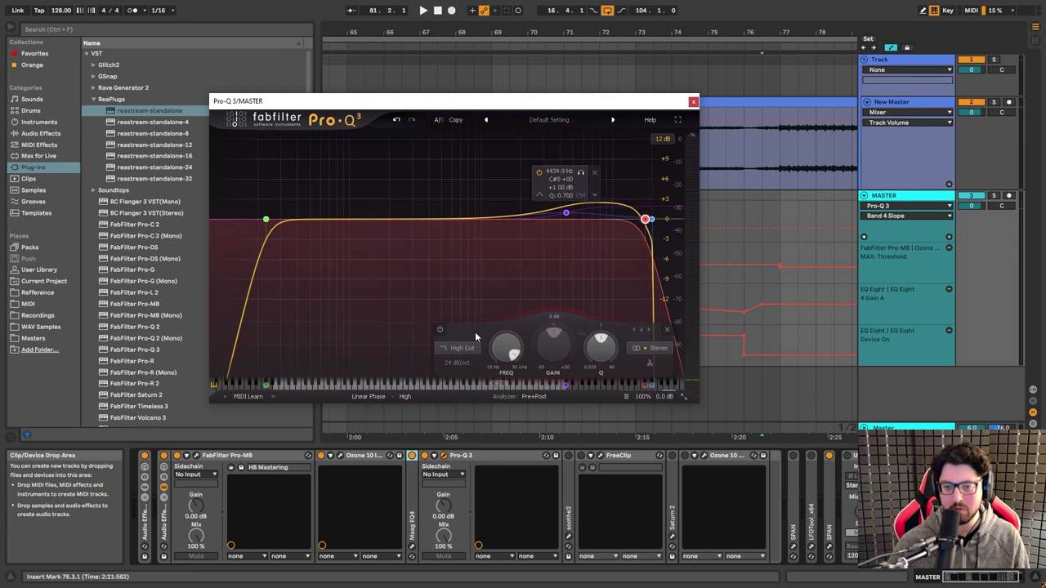
Try bypassing Pro-Q 3's 24 dB/oct high cut and lowering the bell band's frequency, and undo the changes
click(439, 331)
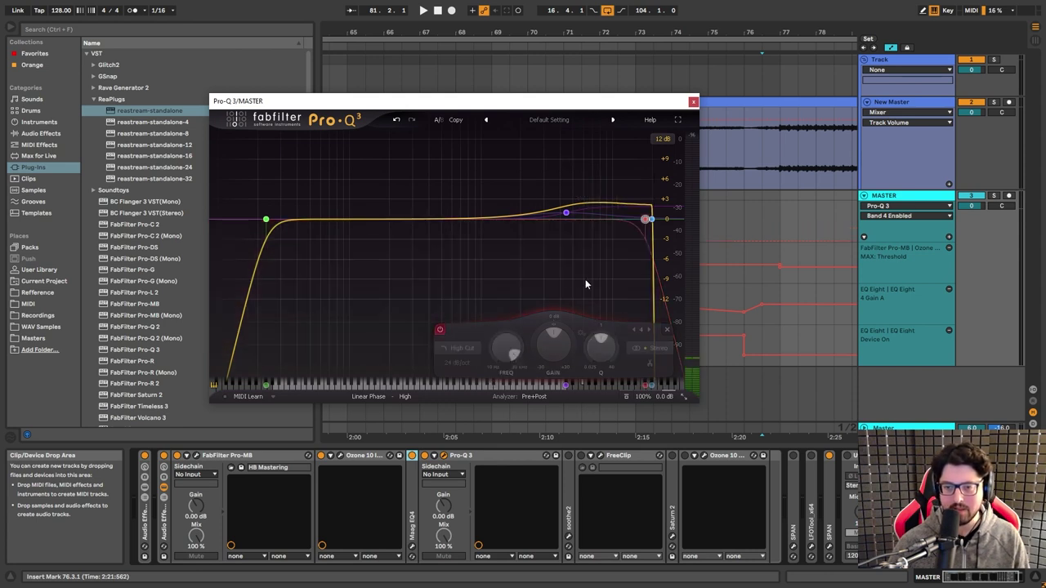
click(651, 219)
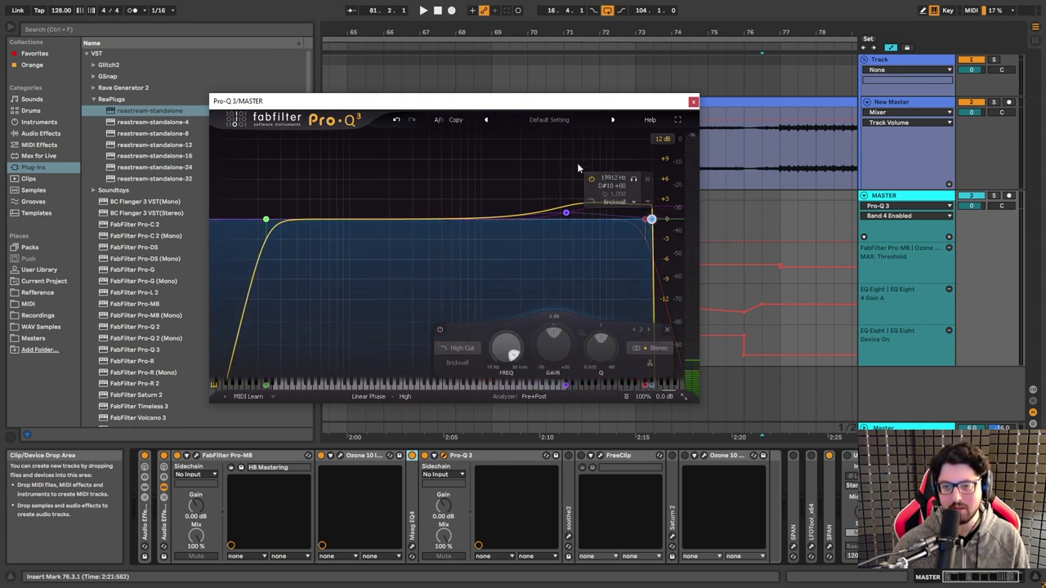
click(642, 218)
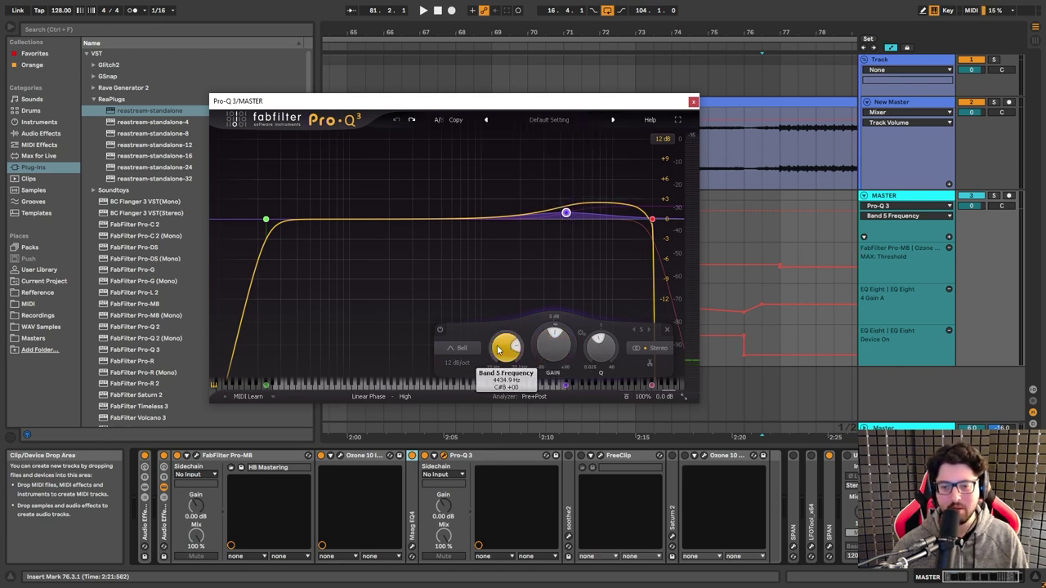
key(ctrl+z)
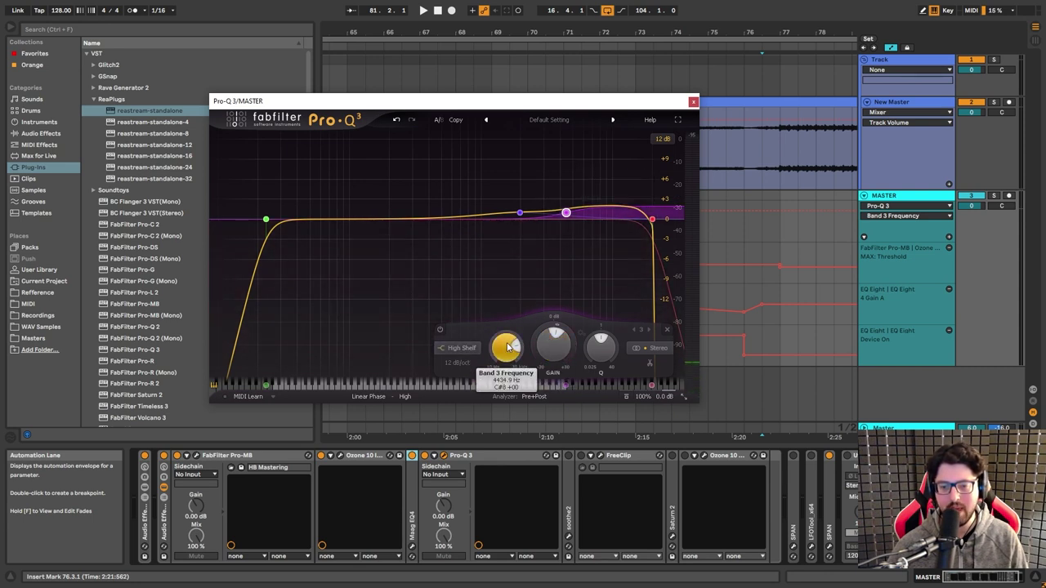
key(ctrl+z)
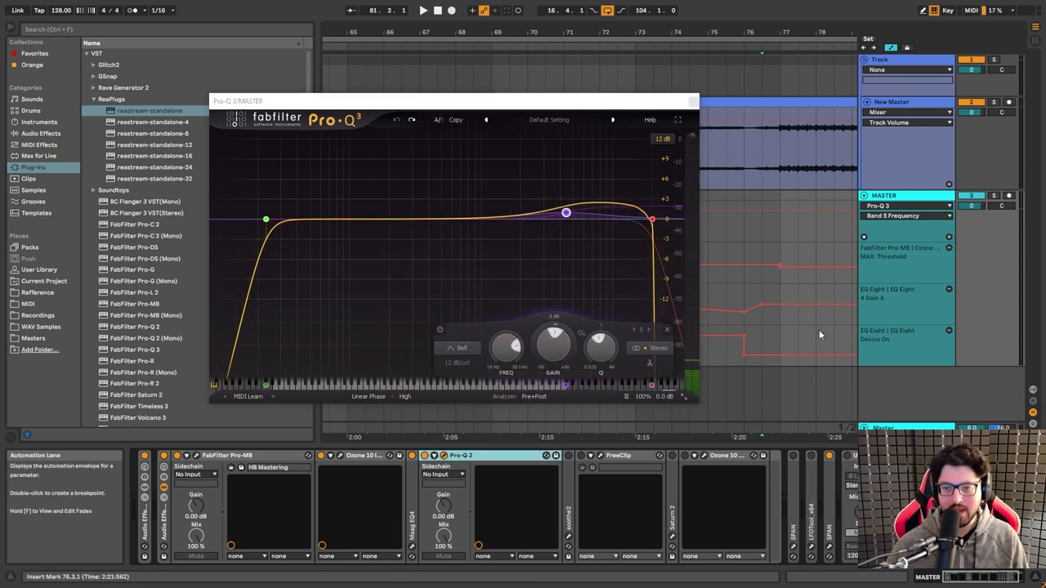
Play the track while toggling Pro-Q 3 to compare the sound, and examine soothe2's low-cut node on MASTER
key(space)
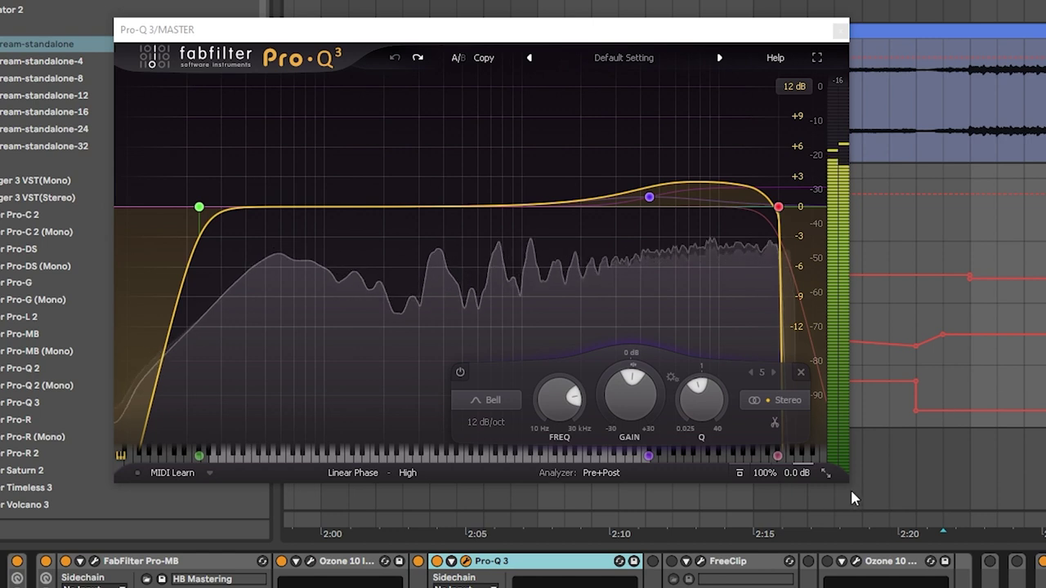
click(437, 561)
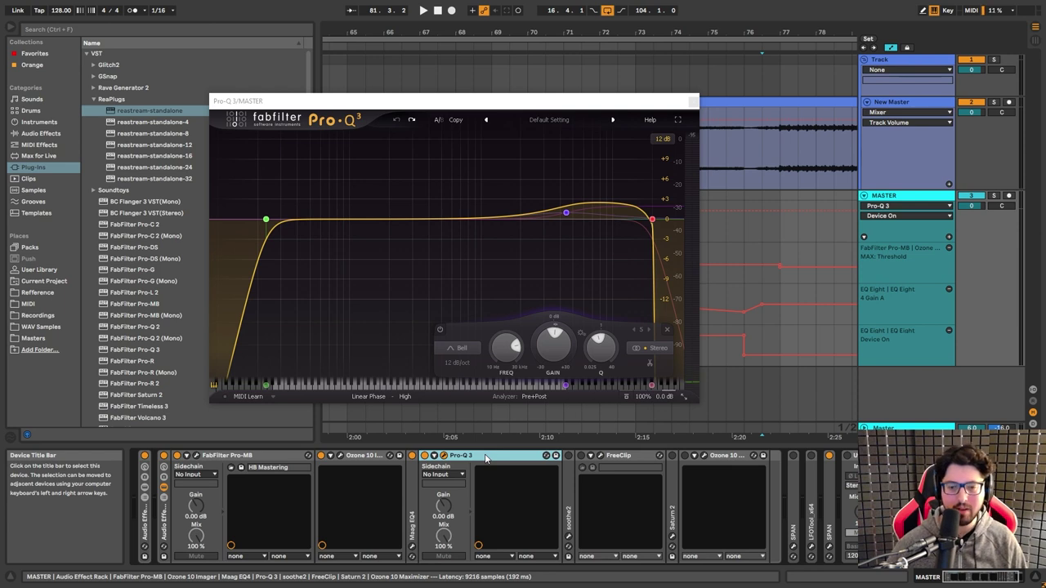
mouse_move(573, 230)
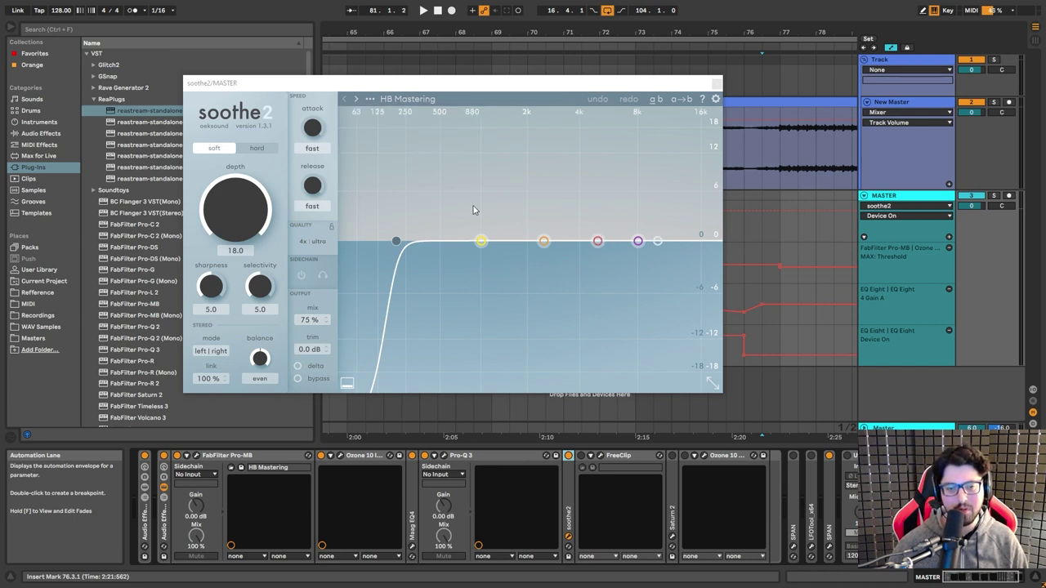
click(395, 241)
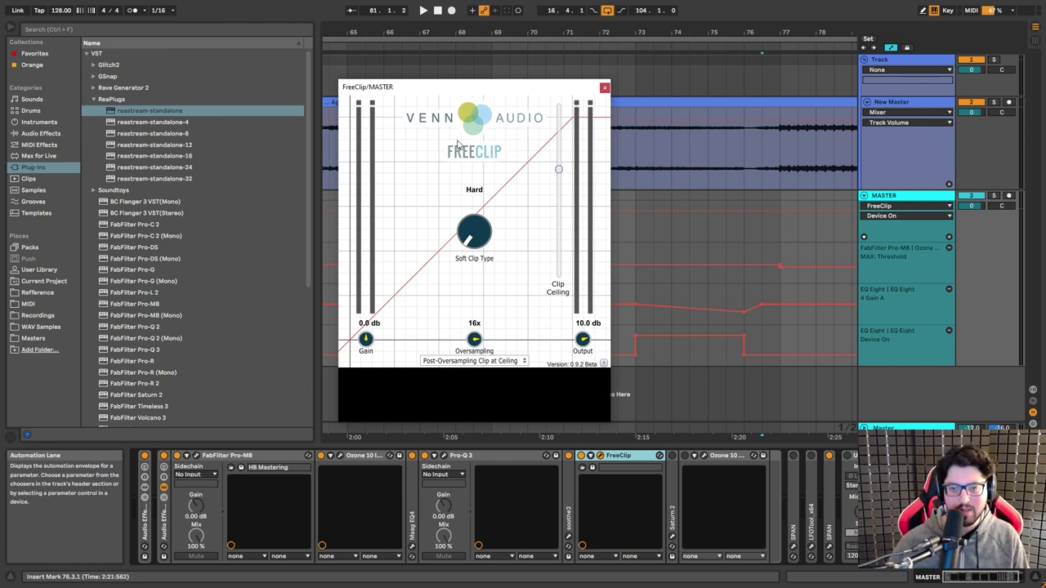
Select 76.1.1 to 85.1.1 on New Master to inspect the drop's waveform peaks, and return to FreeClip on MASTER
drag(638, 32, 733, 31)
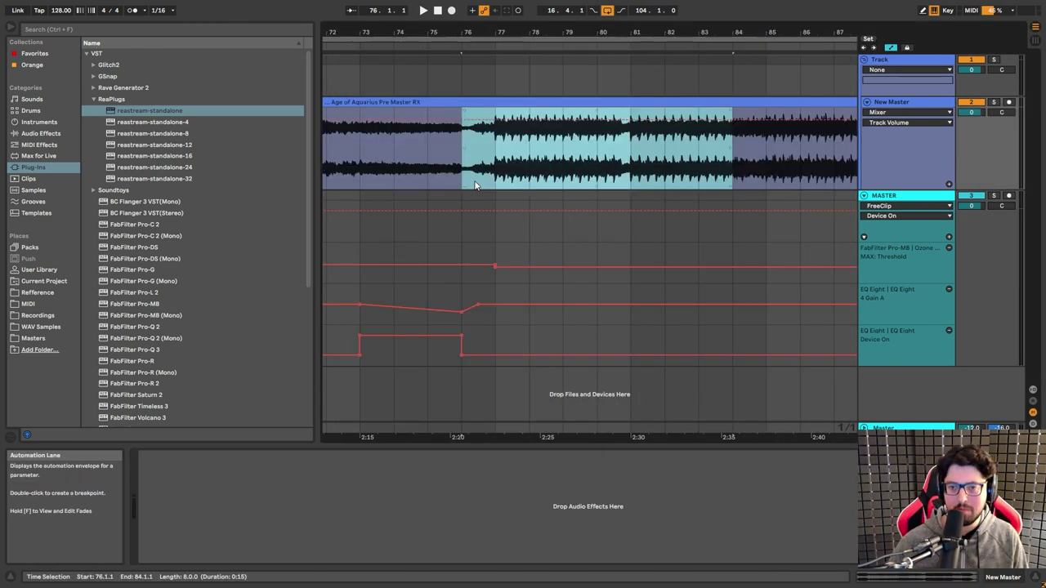
click(475, 181)
drag(474, 182, 768, 183)
scroll(548, 192, up, 1)
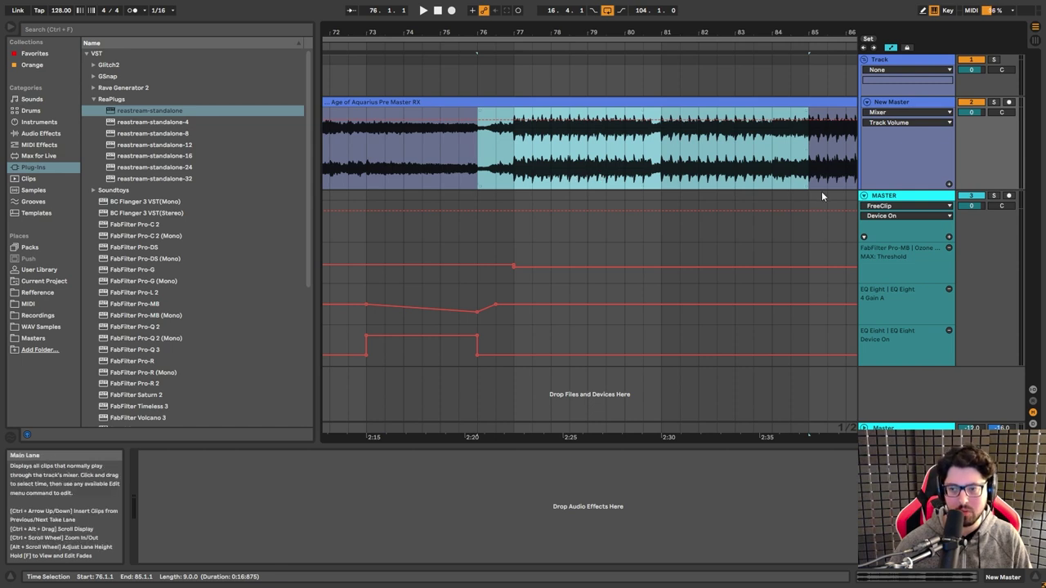
key(minus)
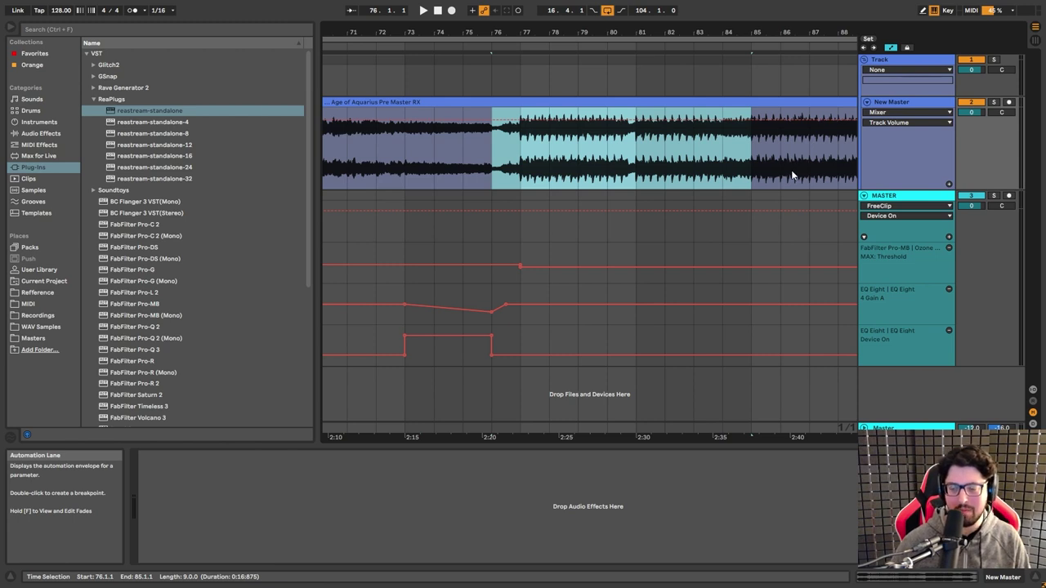
click(882, 196)
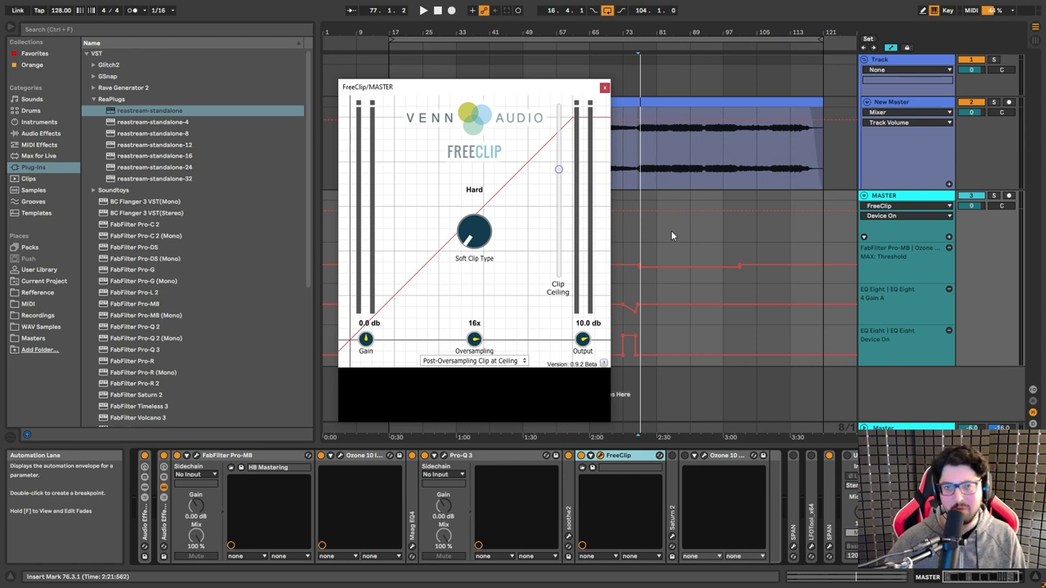
drag(550, 91, 598, 102)
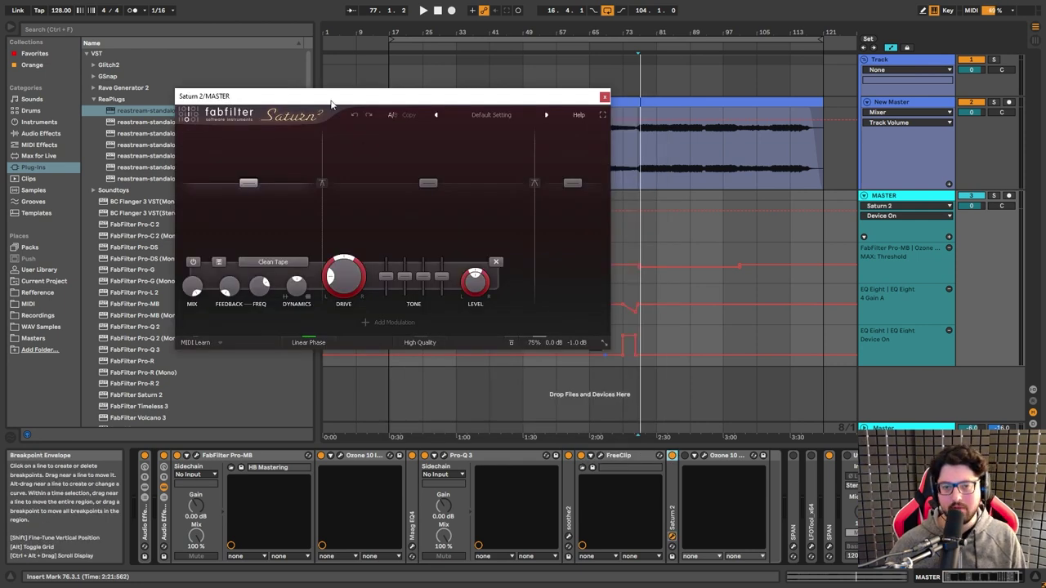
Examine Saturn 2 on MASTER, checking the low band's crossover and Clean Tape drive and the middle band's Warm Tube settings
drag(329, 98, 476, 135)
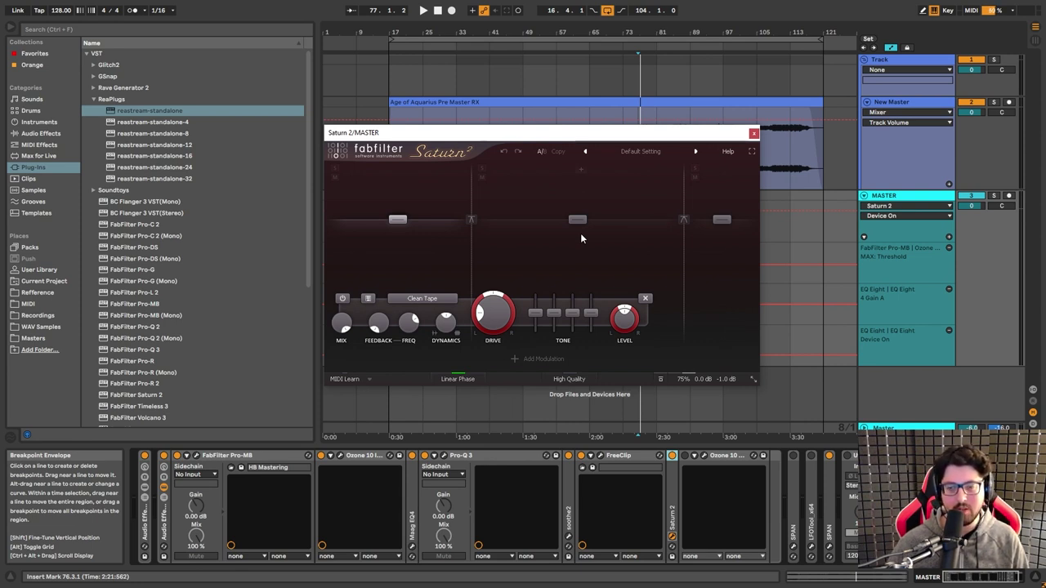
click(471, 239)
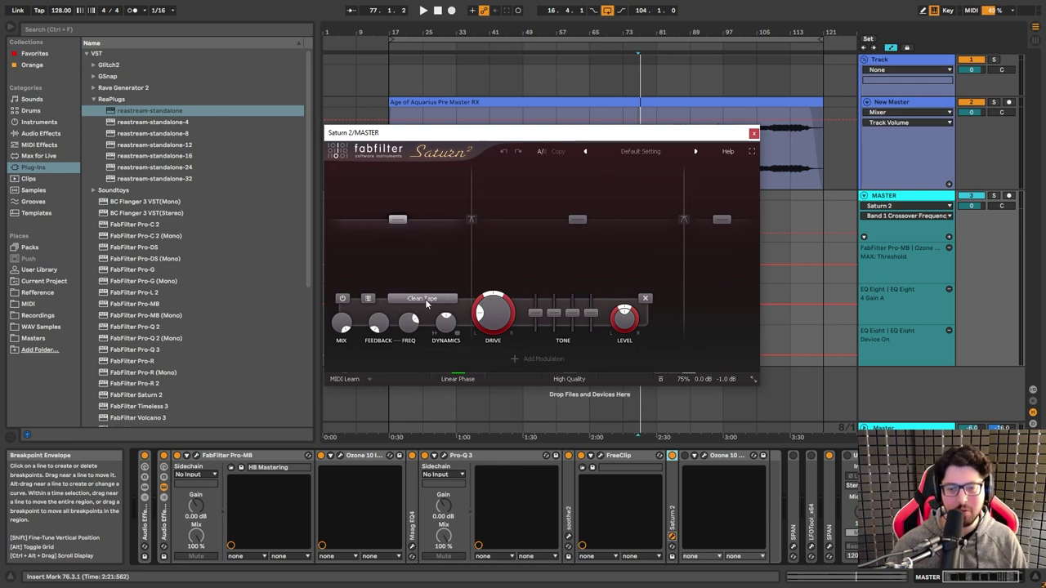
click(495, 319)
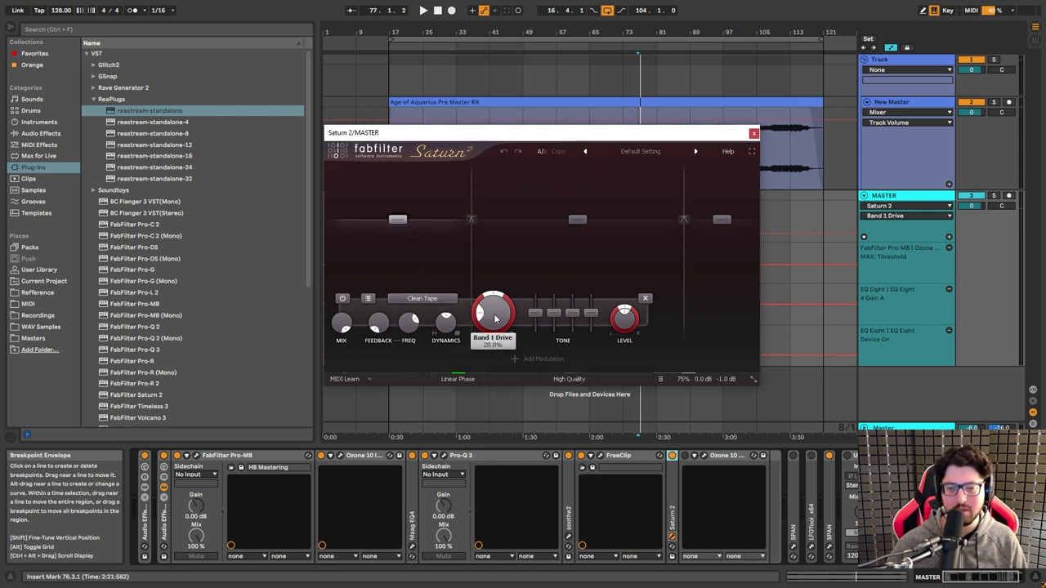
click(577, 221)
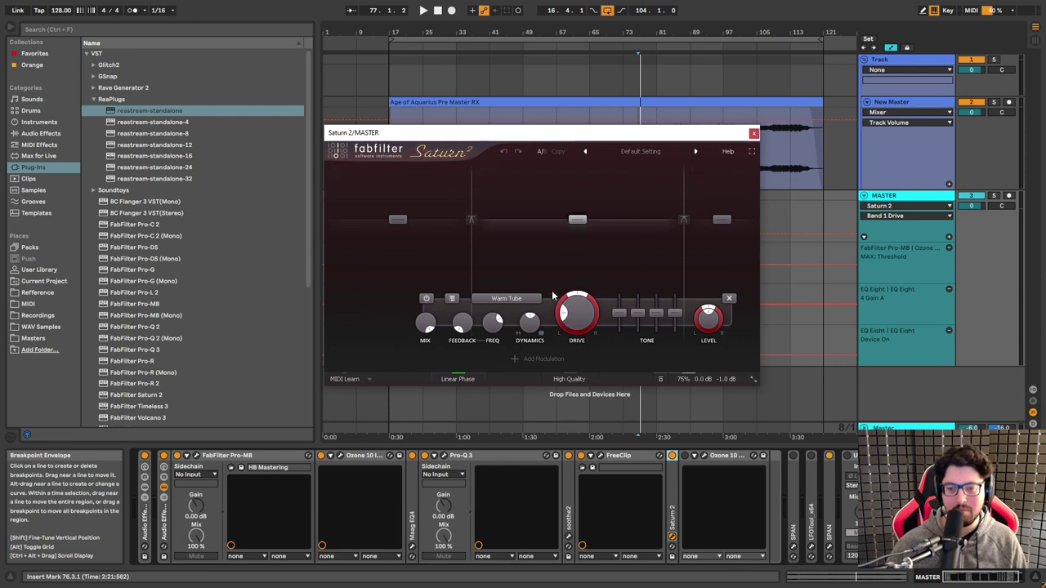
Examine Saturn 2's middle-band drive and high-band Subtle Tube style, and compare the settings across the low, middle and high bands
click(582, 314)
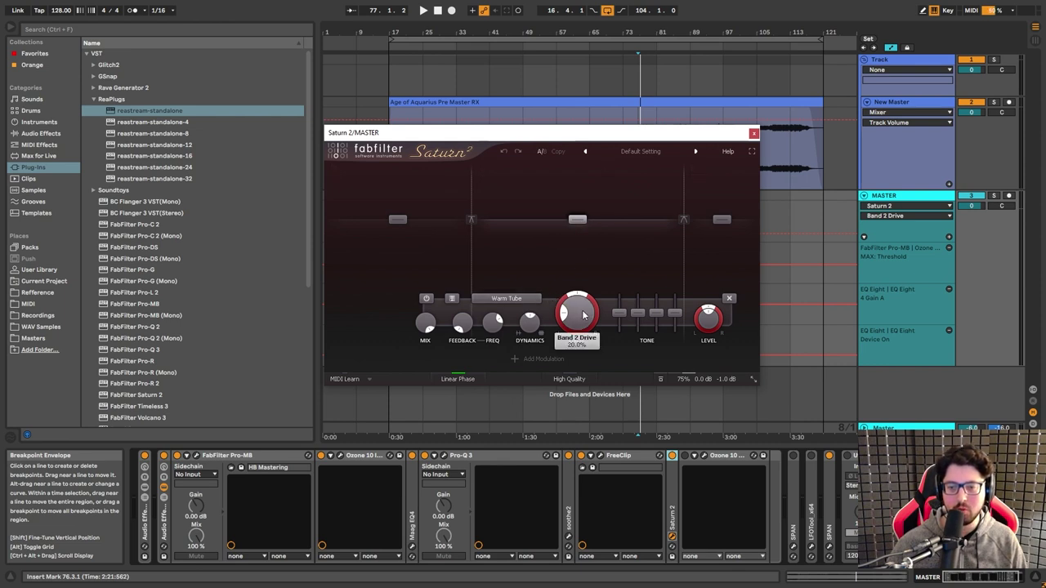
click(721, 219)
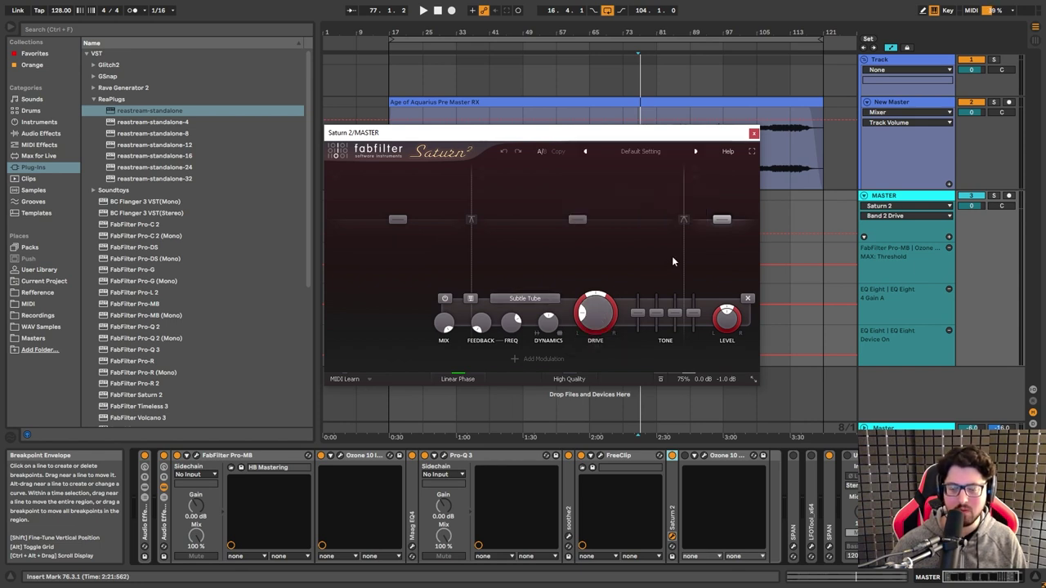
click(525, 299)
mouse_move(553, 317)
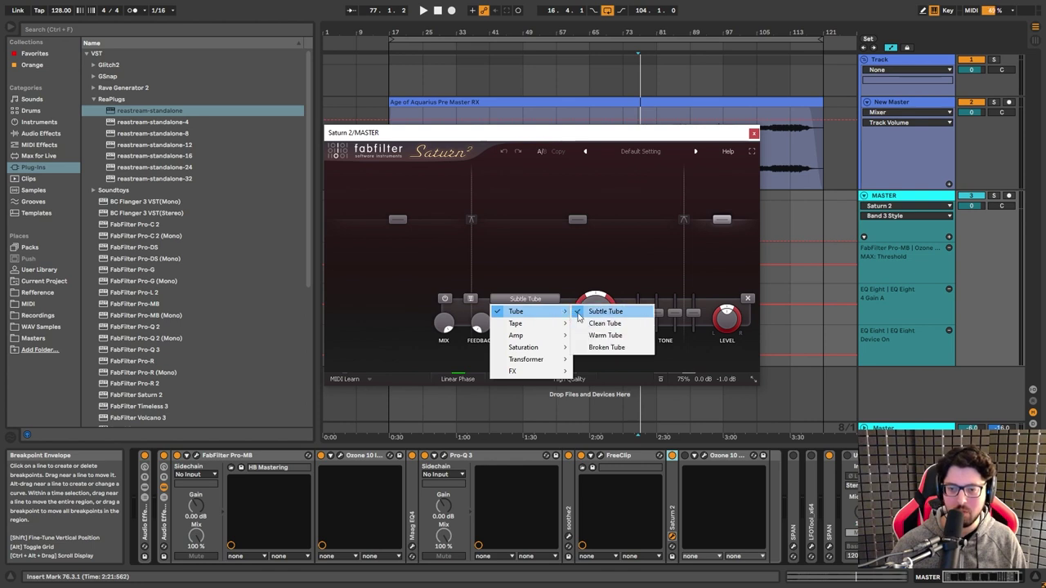
click(578, 317)
mouse_move(402, 222)
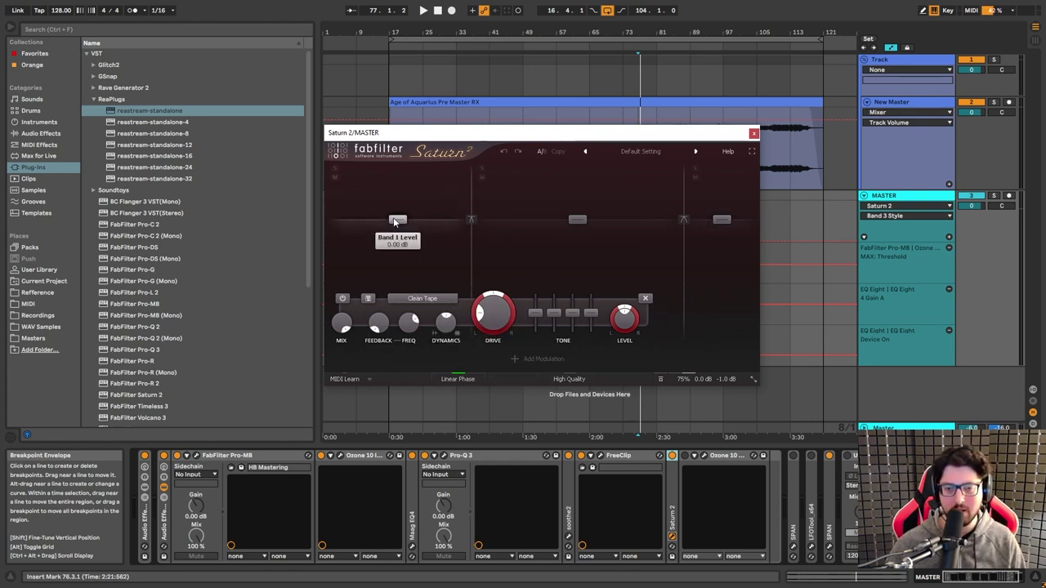
click(724, 222)
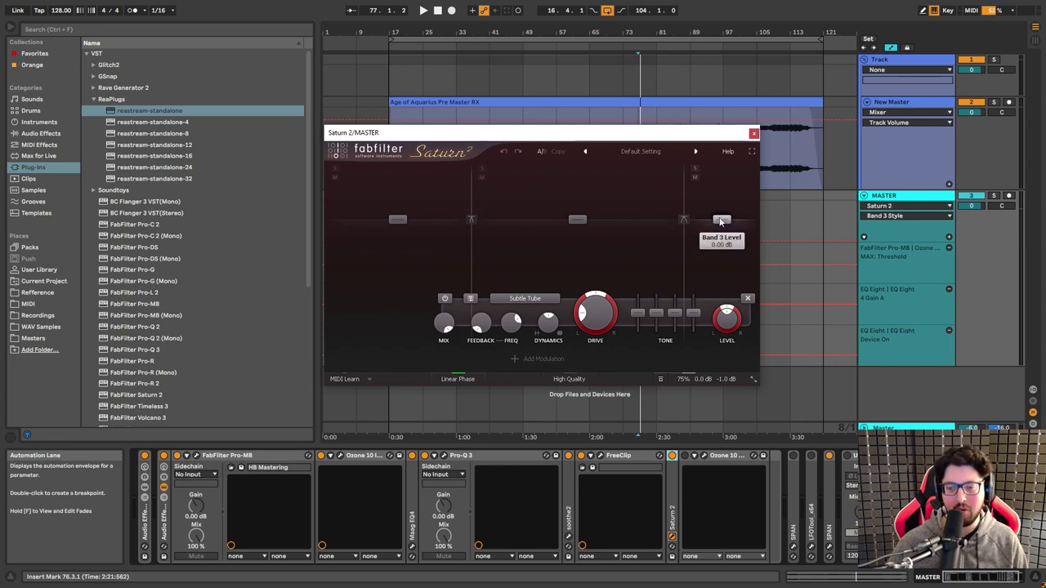
click(578, 221)
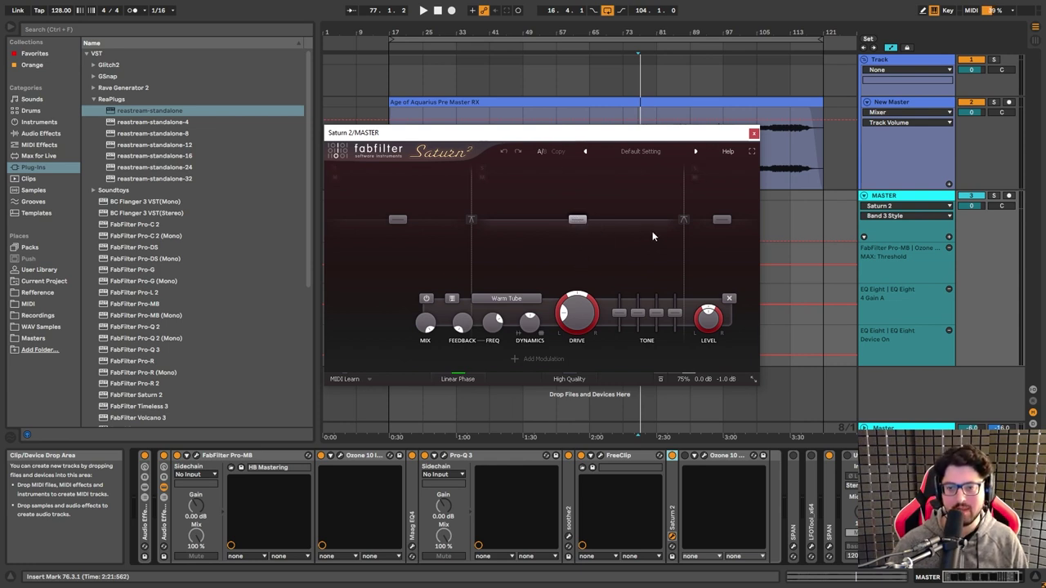
Check Saturn 2's output options, close its window, and toggle Saturn 2 during playback to compare the sound
mouse_move(679, 383)
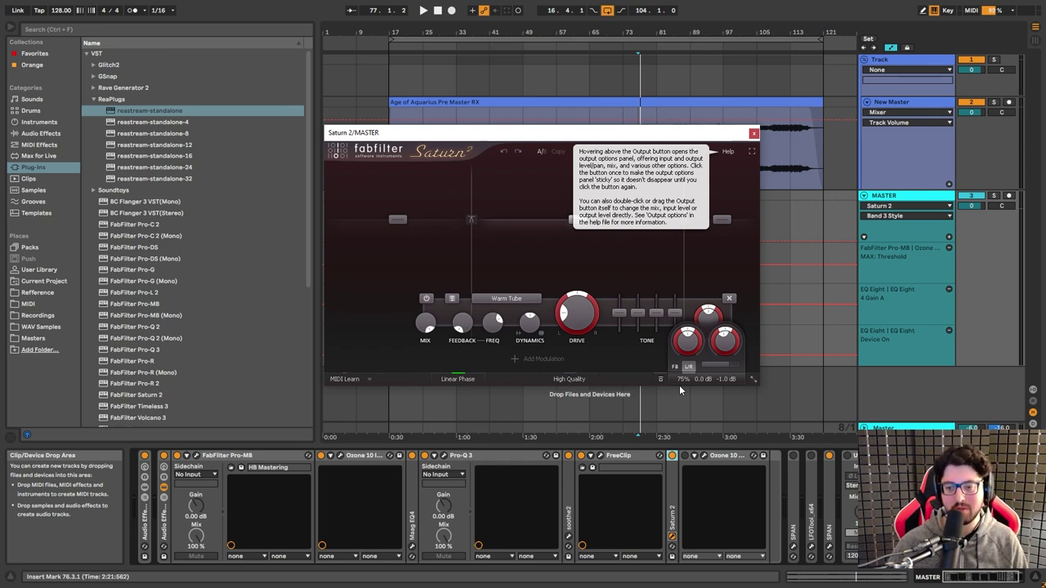
click(753, 133)
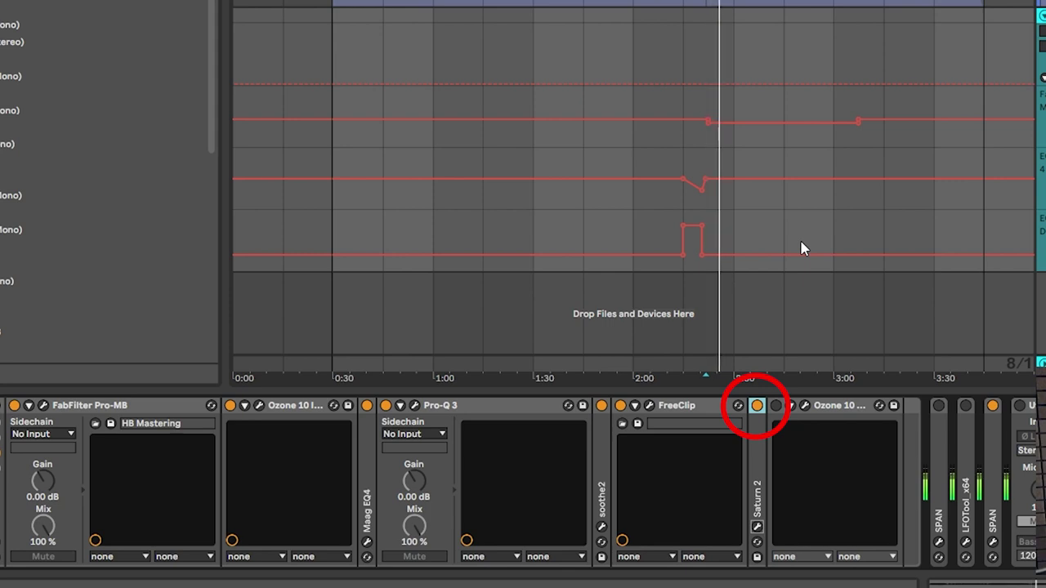
click(757, 406)
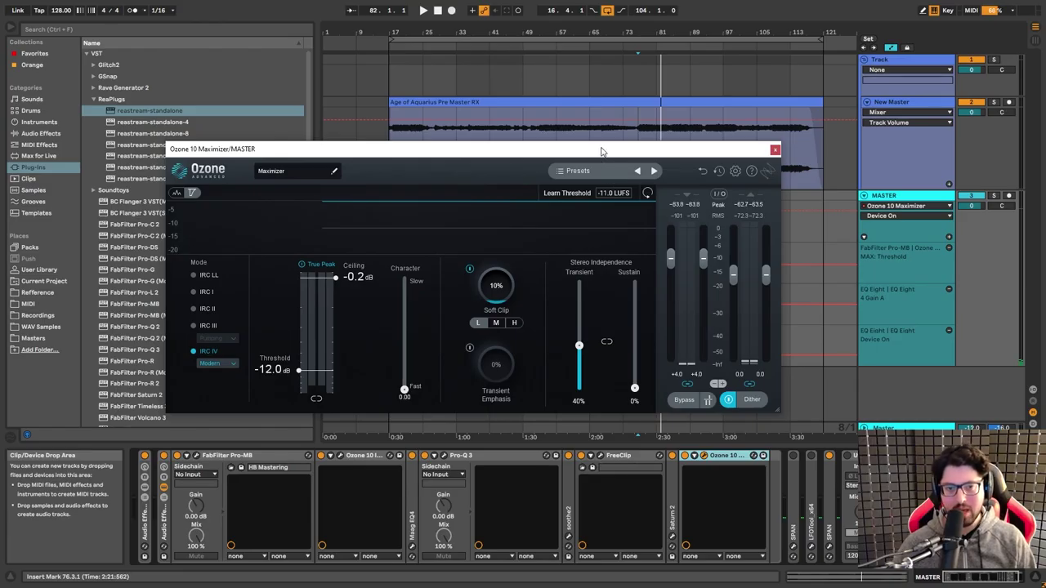
Examine Ozone 10 Maximizer on MASTER, checking the IRC IV Modern style, fastest Character setting, ceiling and soft clip
drag(601, 152, 644, 90)
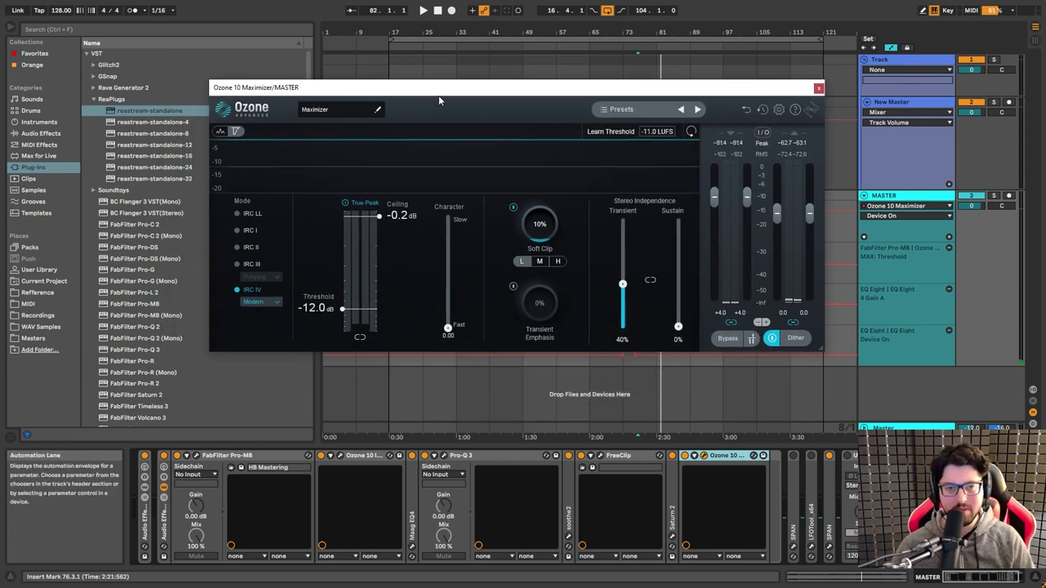
drag(443, 92, 449, 117)
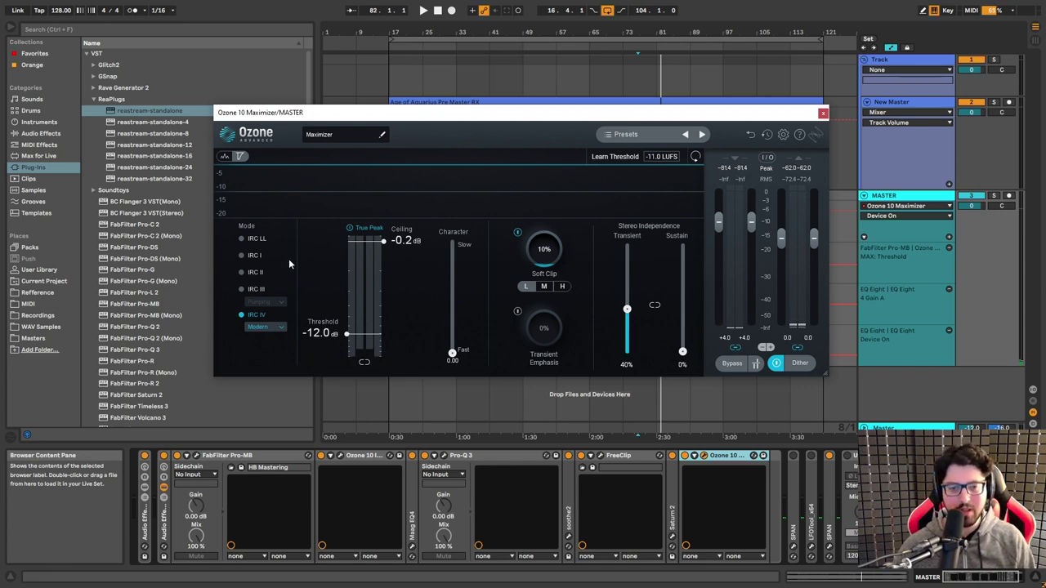
click(274, 331)
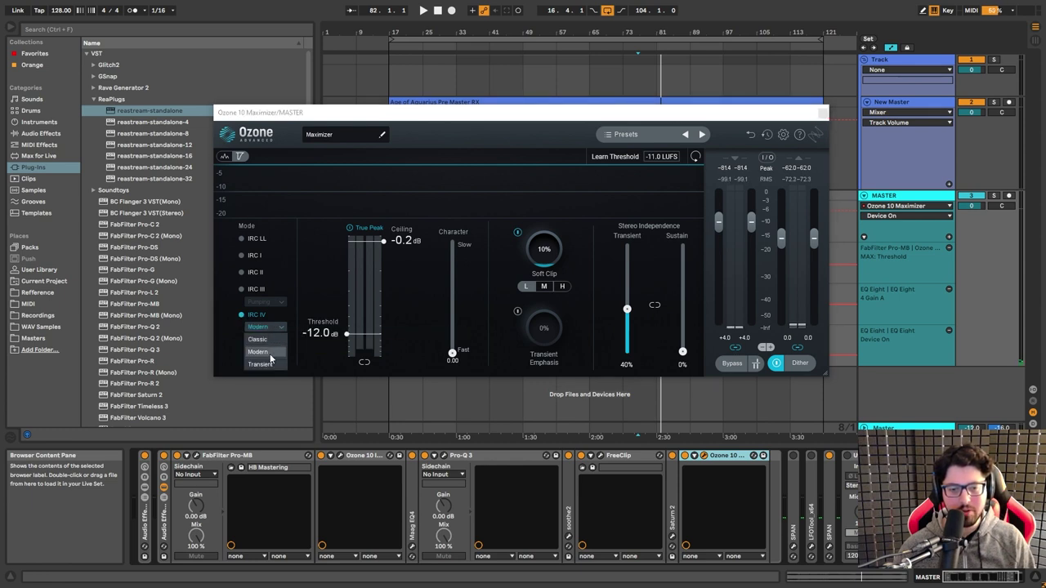
click(270, 355)
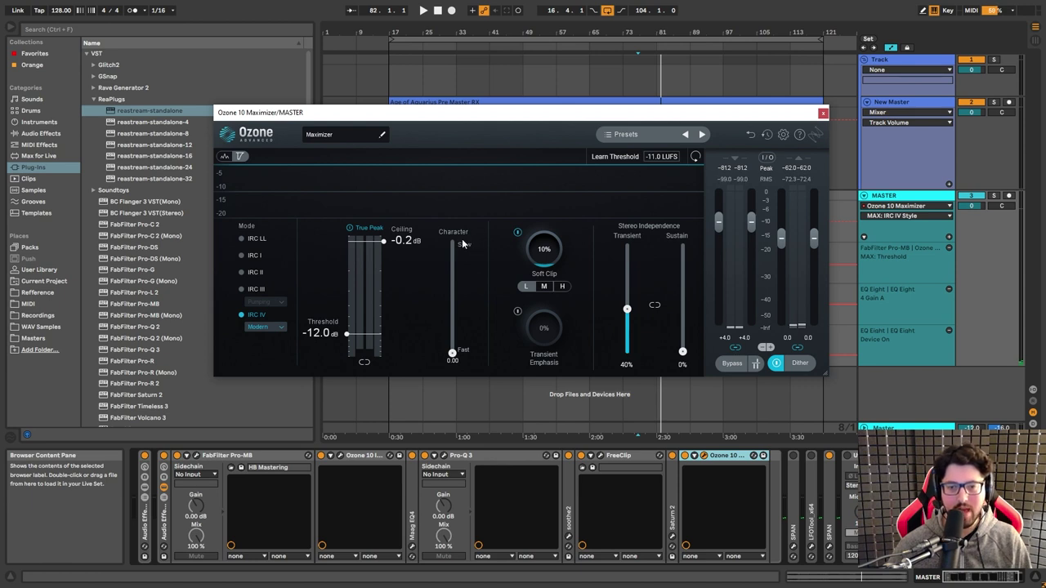
drag(452, 353, 458, 416)
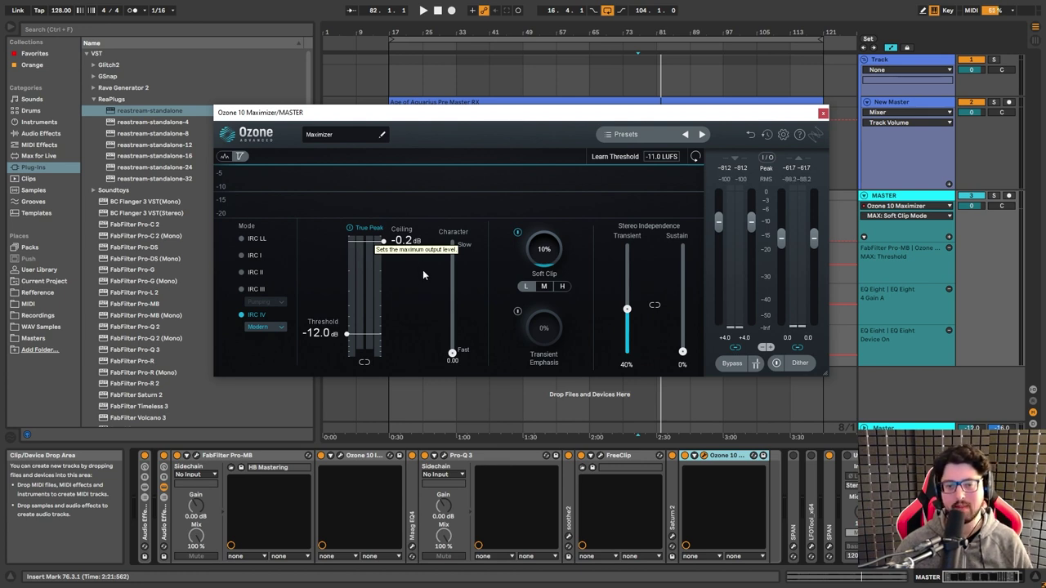
drag(755, 113, 745, 112)
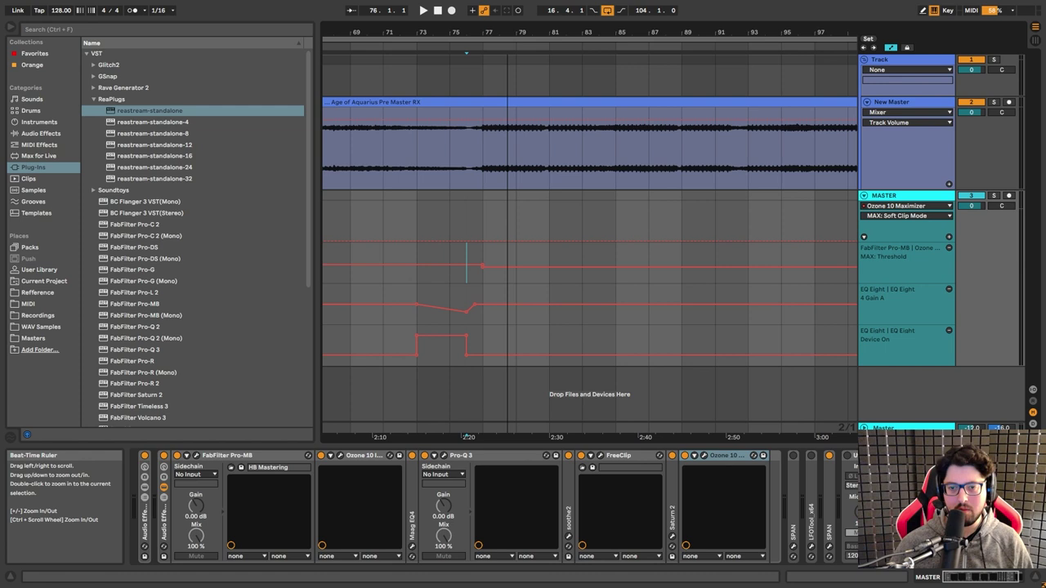
Compare the Maximizer's automated threshold with the insert marker at 76.1.1 and at 89.1.1
drag(513, 31, 513, 47)
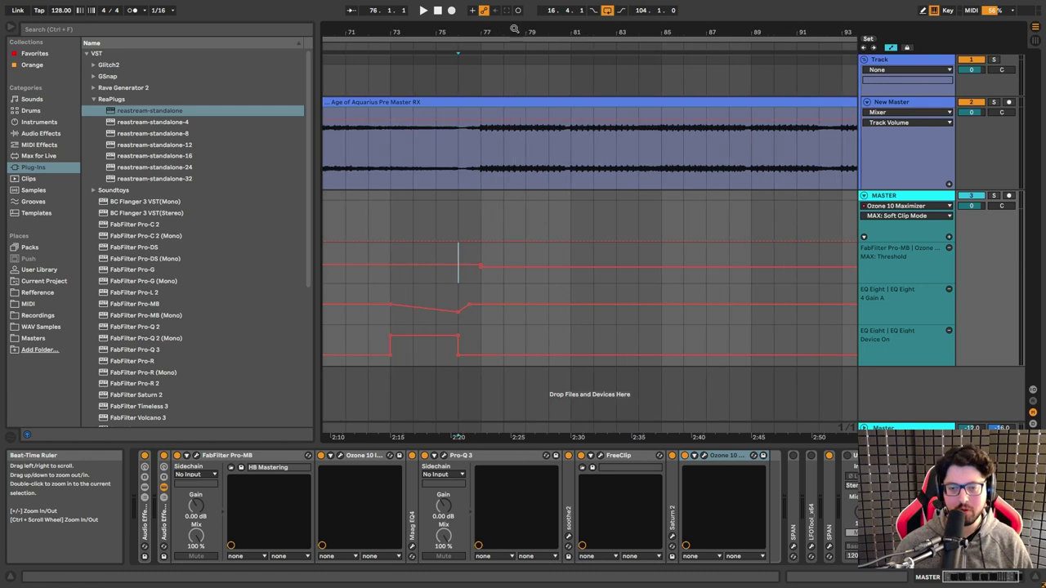
click(704, 456)
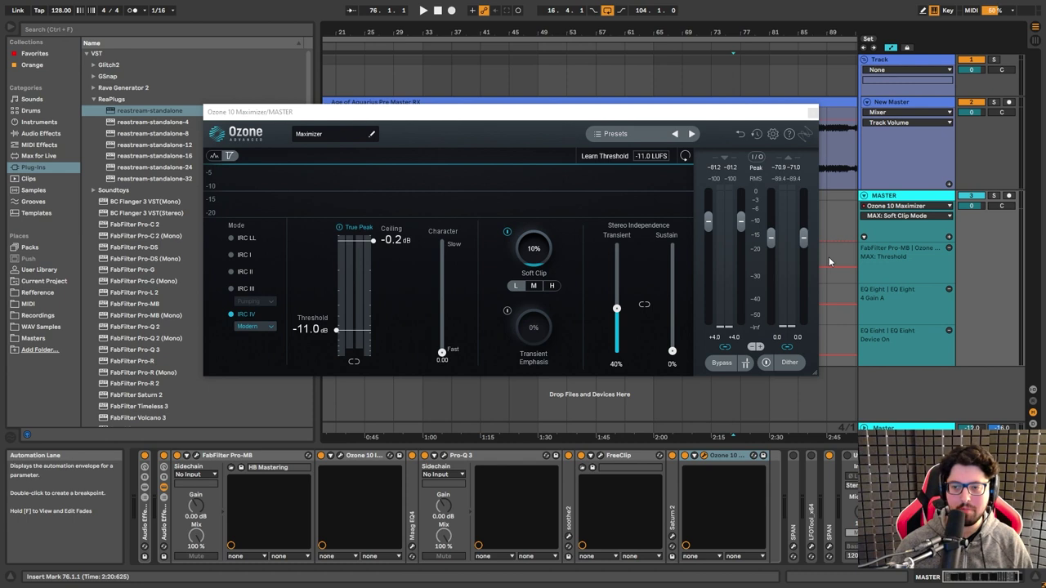
click(828, 261)
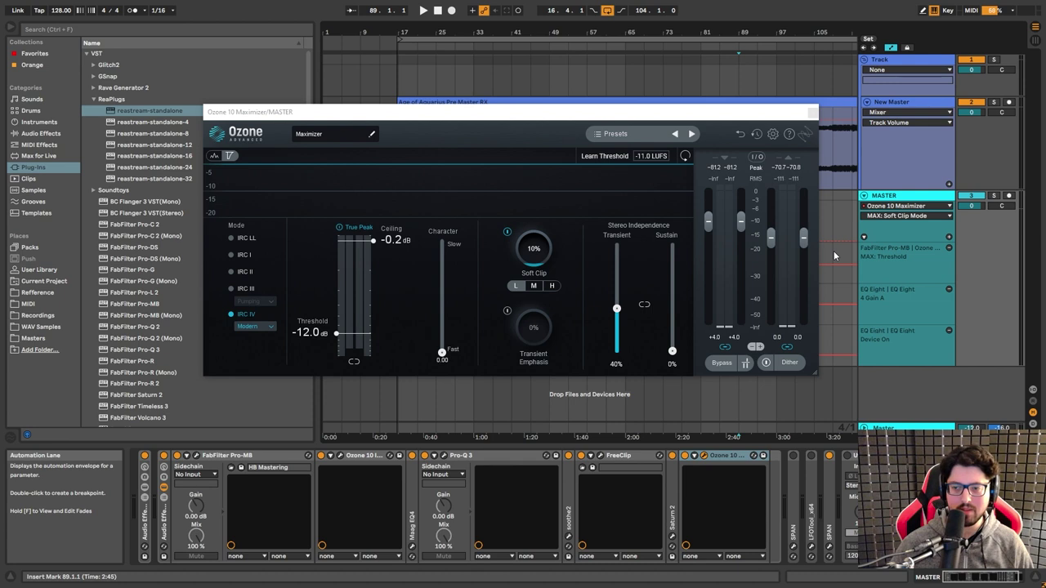
click(834, 252)
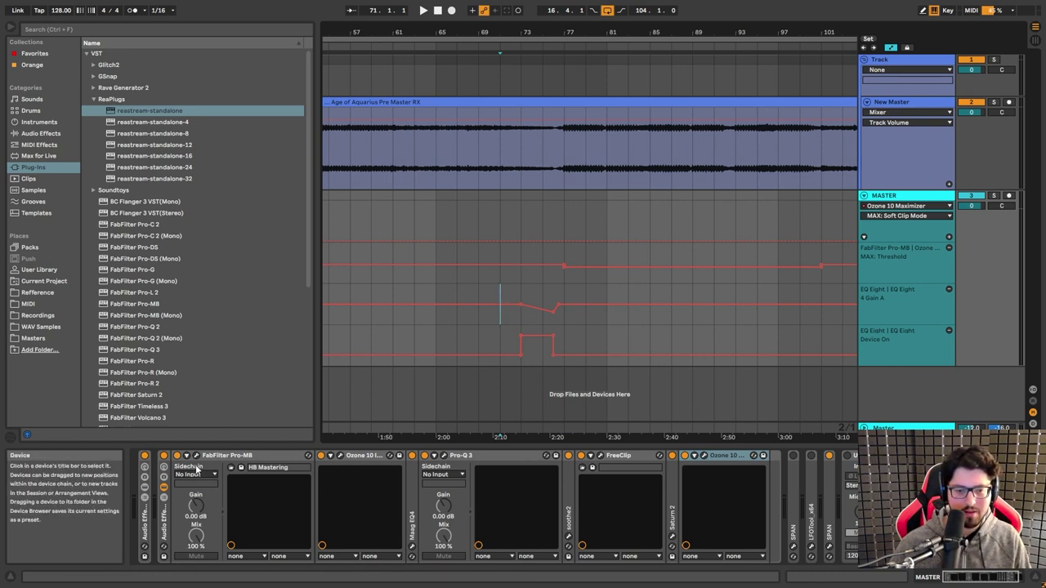
Unfold the EQ Eight rack on MASTER and inspect the 4 Gain A automation between 73.1.1 and 75.1.1
double_click(148, 535)
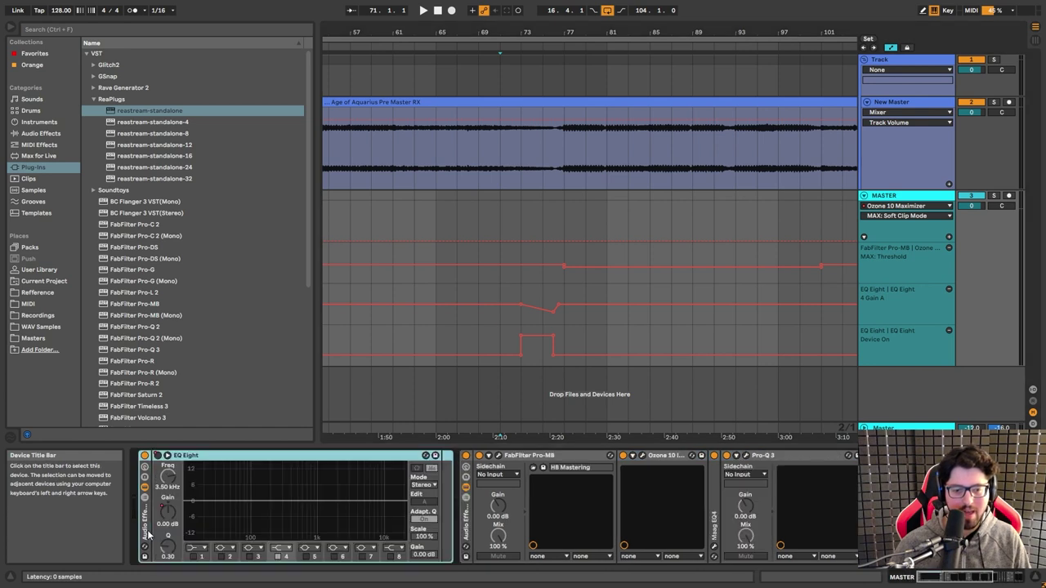
click(212, 457)
drag(525, 295, 552, 295)
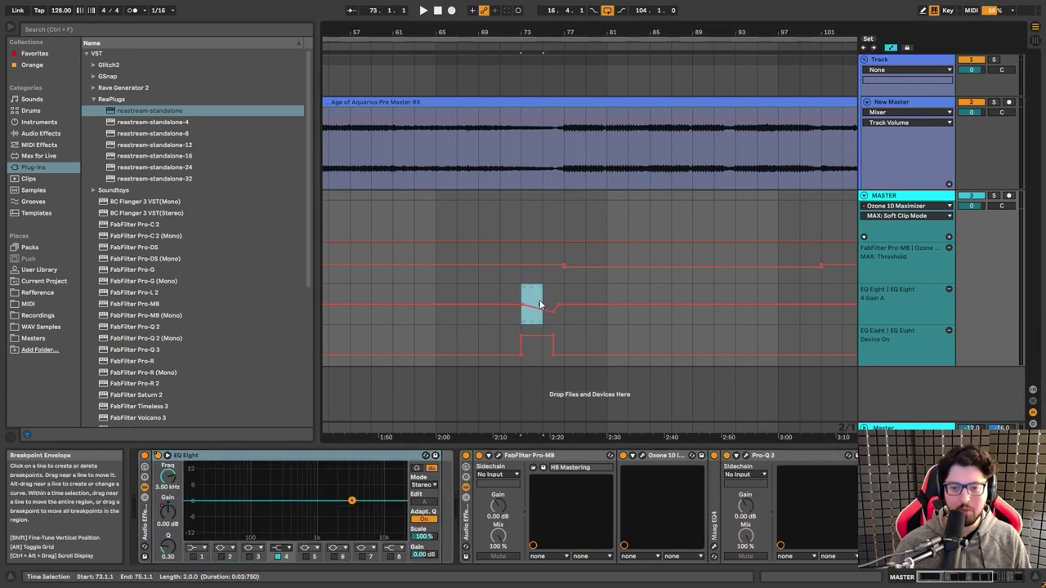
click(543, 296)
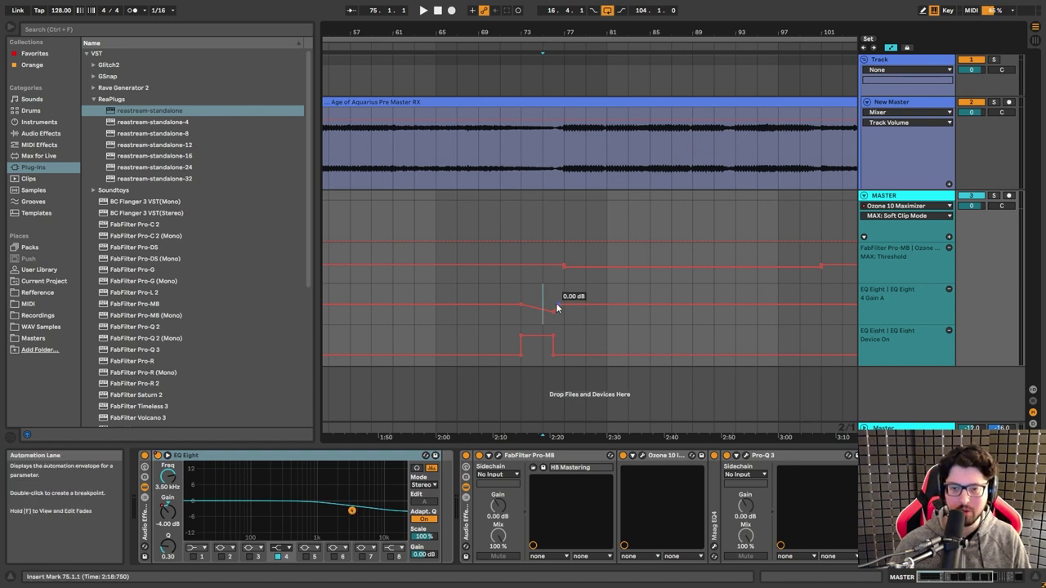
Play the track from the start of the EQ Eight gain dip, and play from 76.3.1 with the mastering rack bypassed
click(520, 294)
key(space)
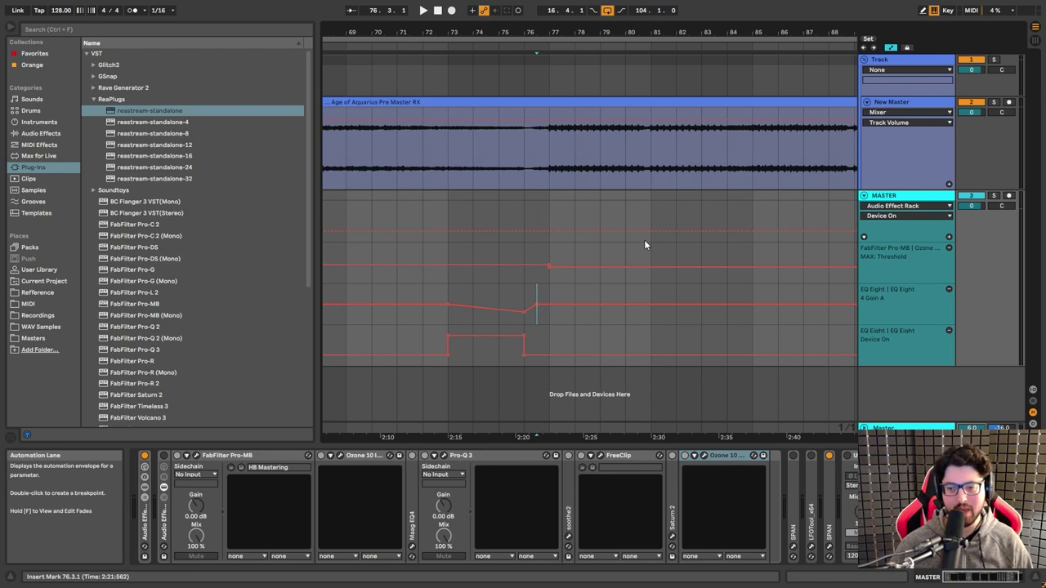
key(space)
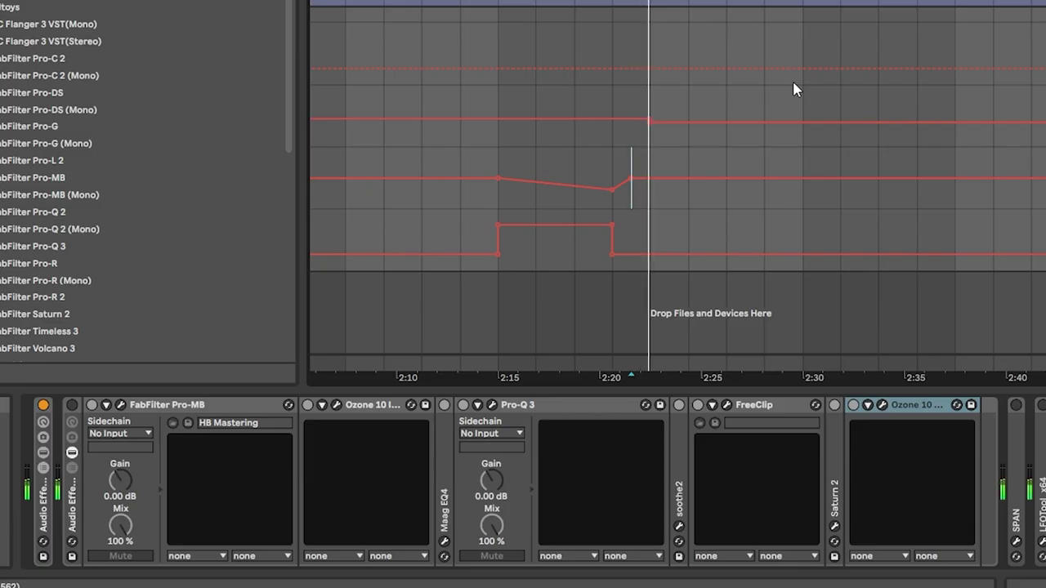